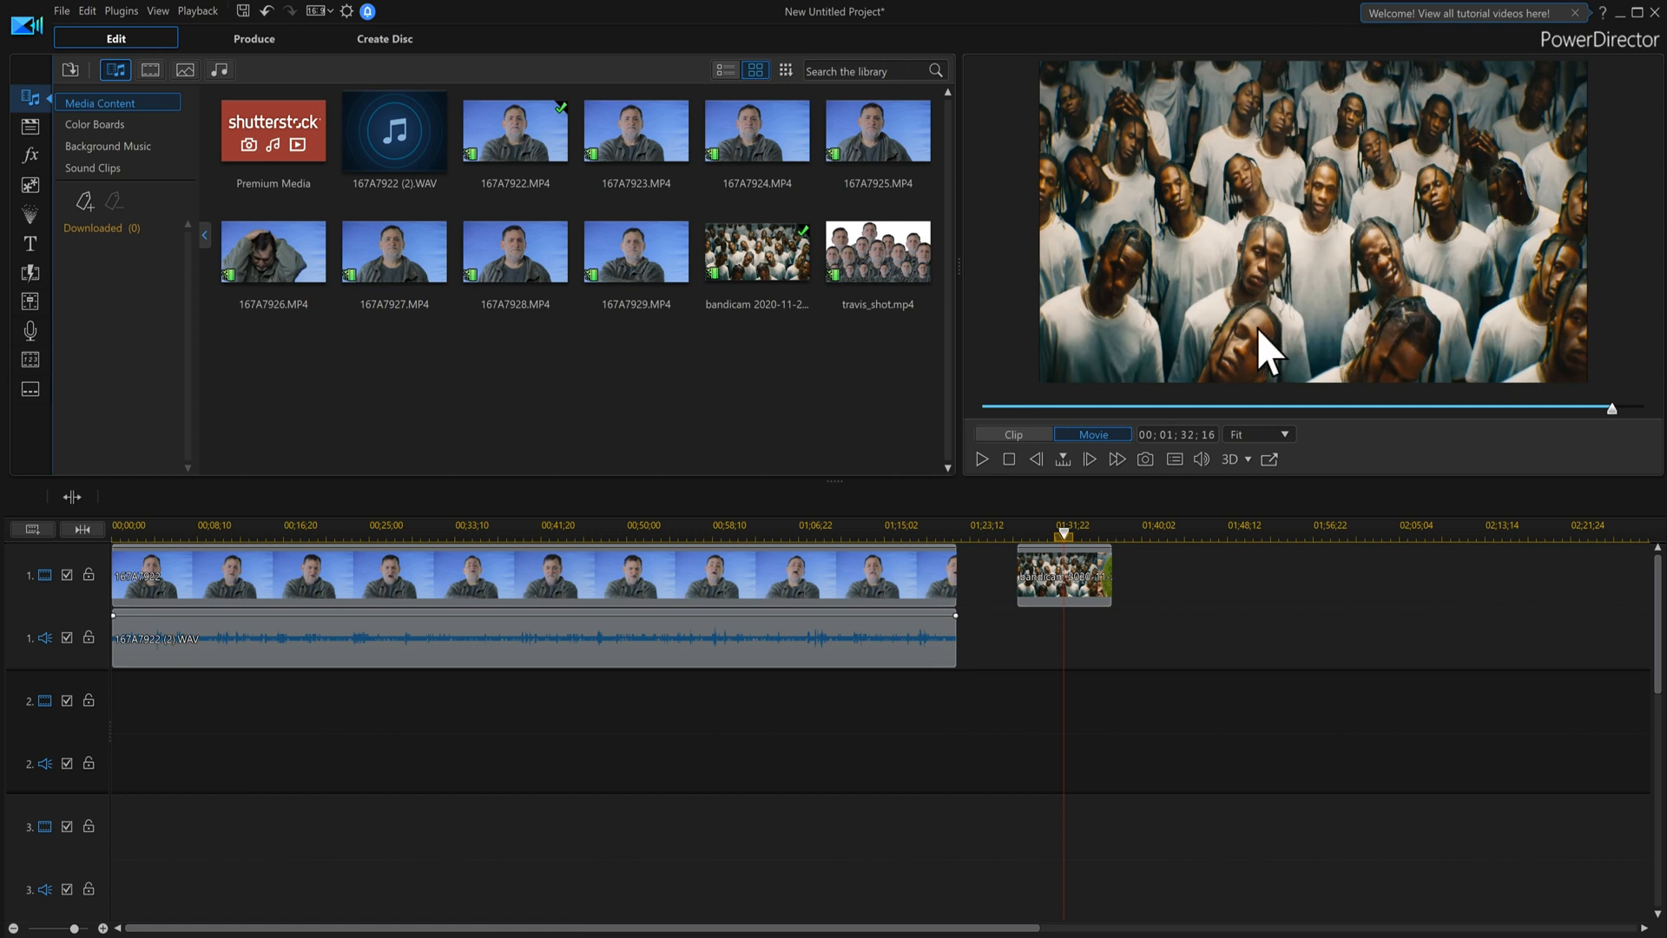
- Delete the crowd clip that sits after the long interview clip on video track 1
{"action": "left_click", "coordinate": [1081, 575]}
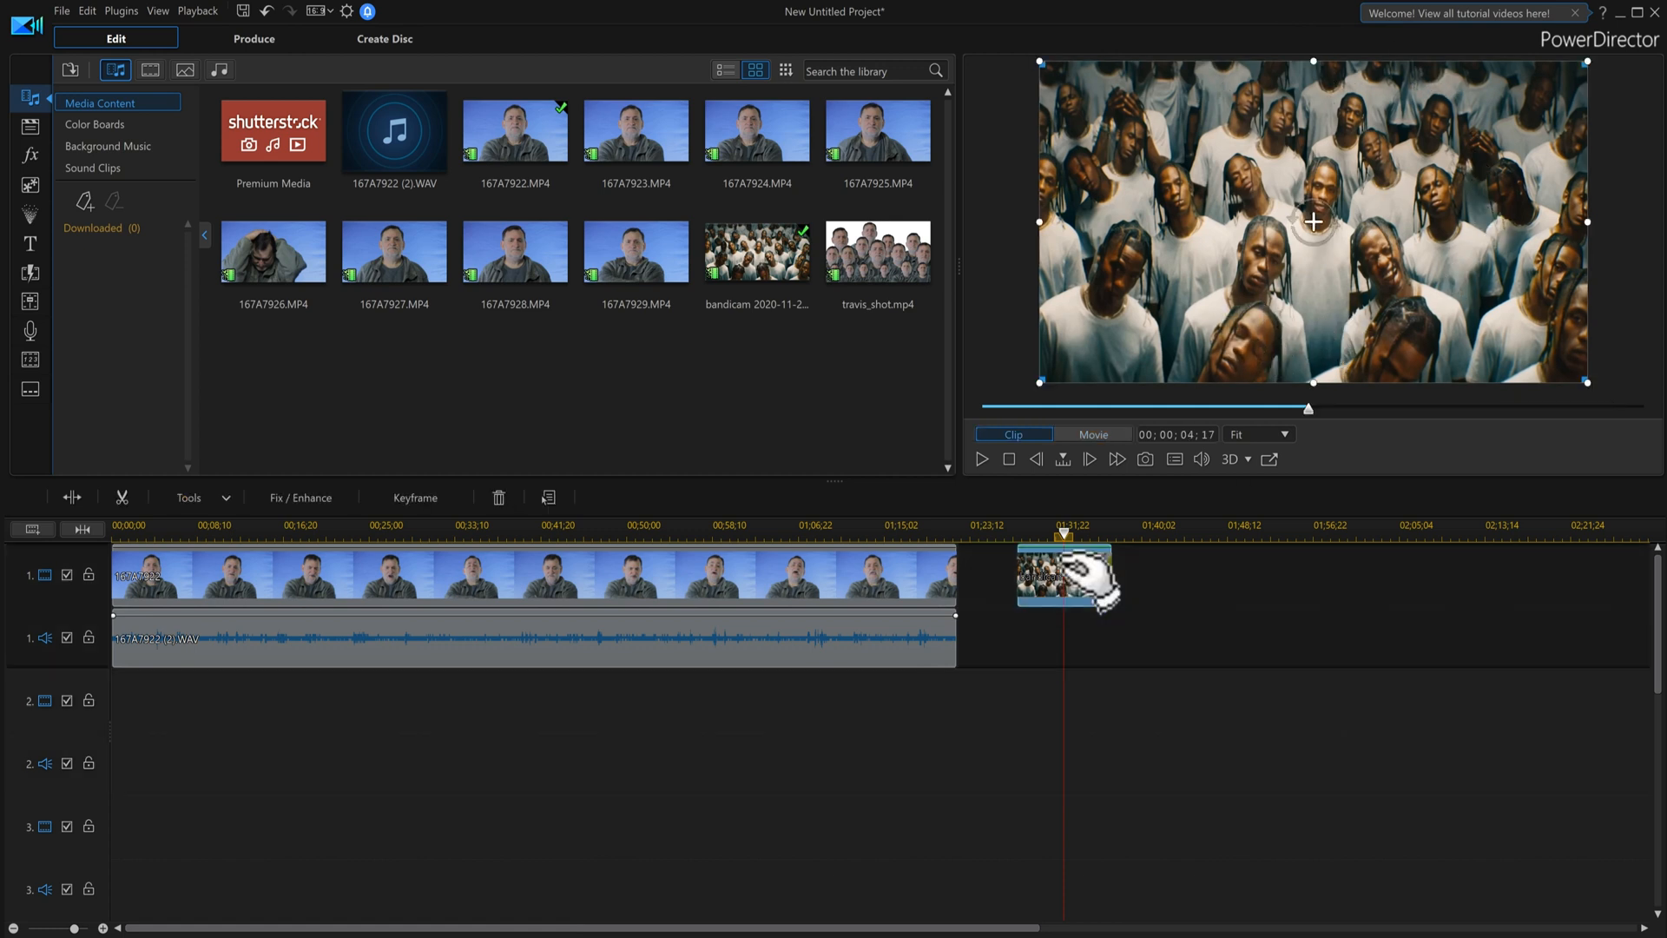
{"action": "key", "text": "Delete"}
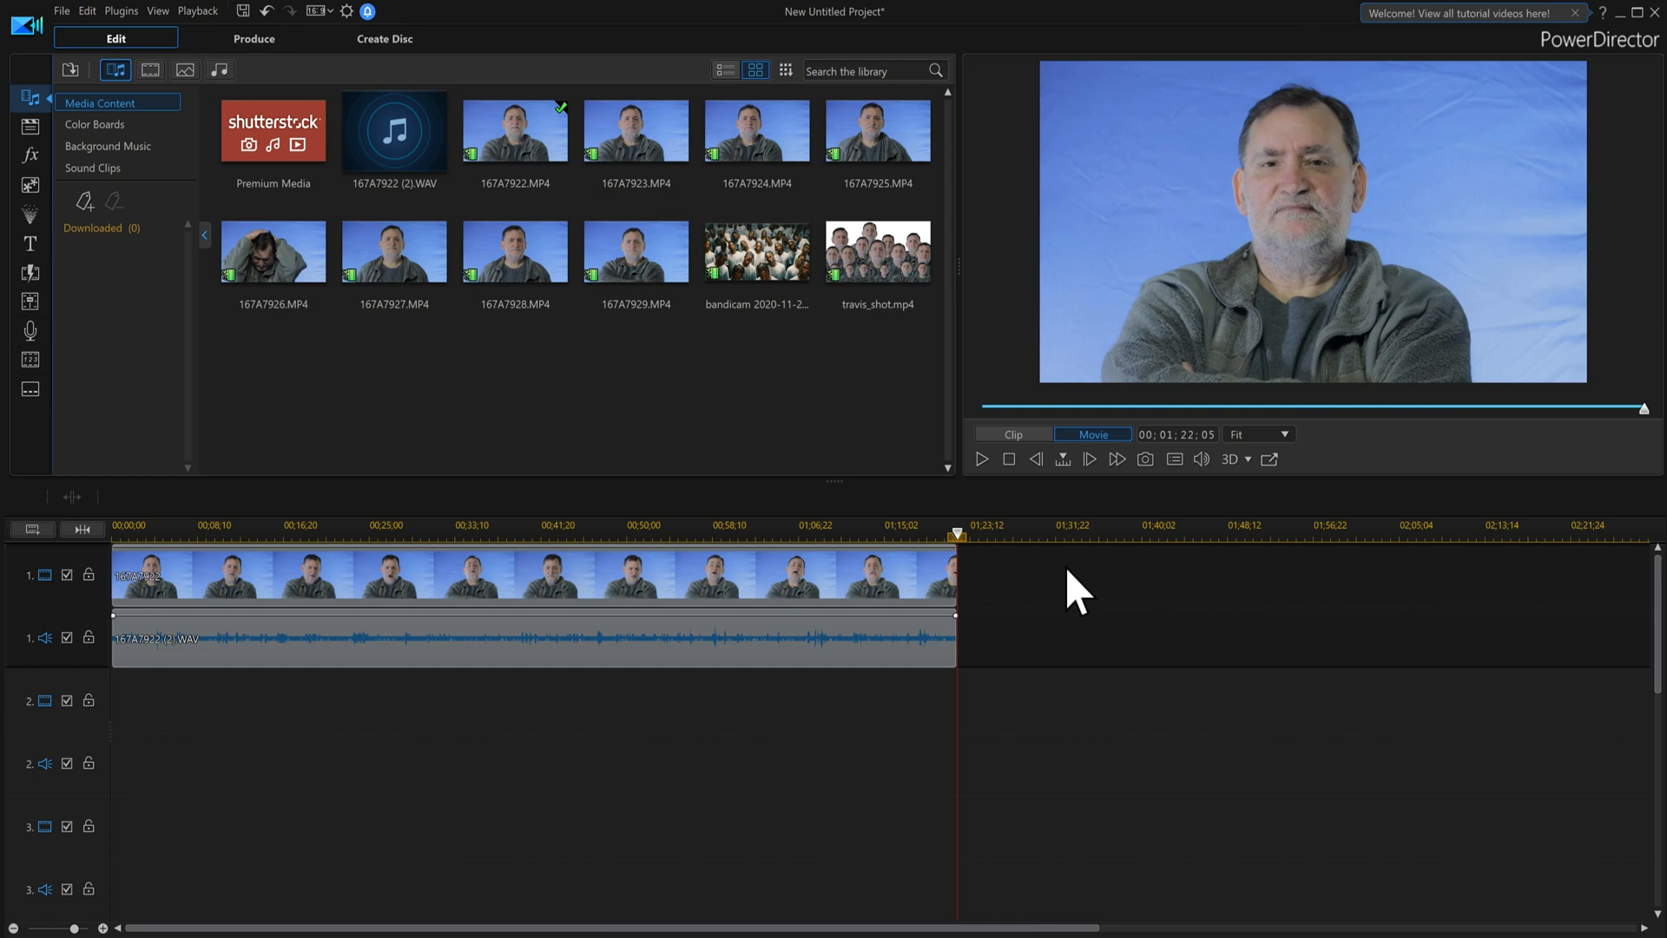
- Preview part of the 167A7923.MP4 clip from the media library, then stop playback
{"action": "left_click_drag", "start_coordinate": [621, 130], "coordinate": [988, 467]}
{"action": "left_click", "coordinate": [988, 467]}
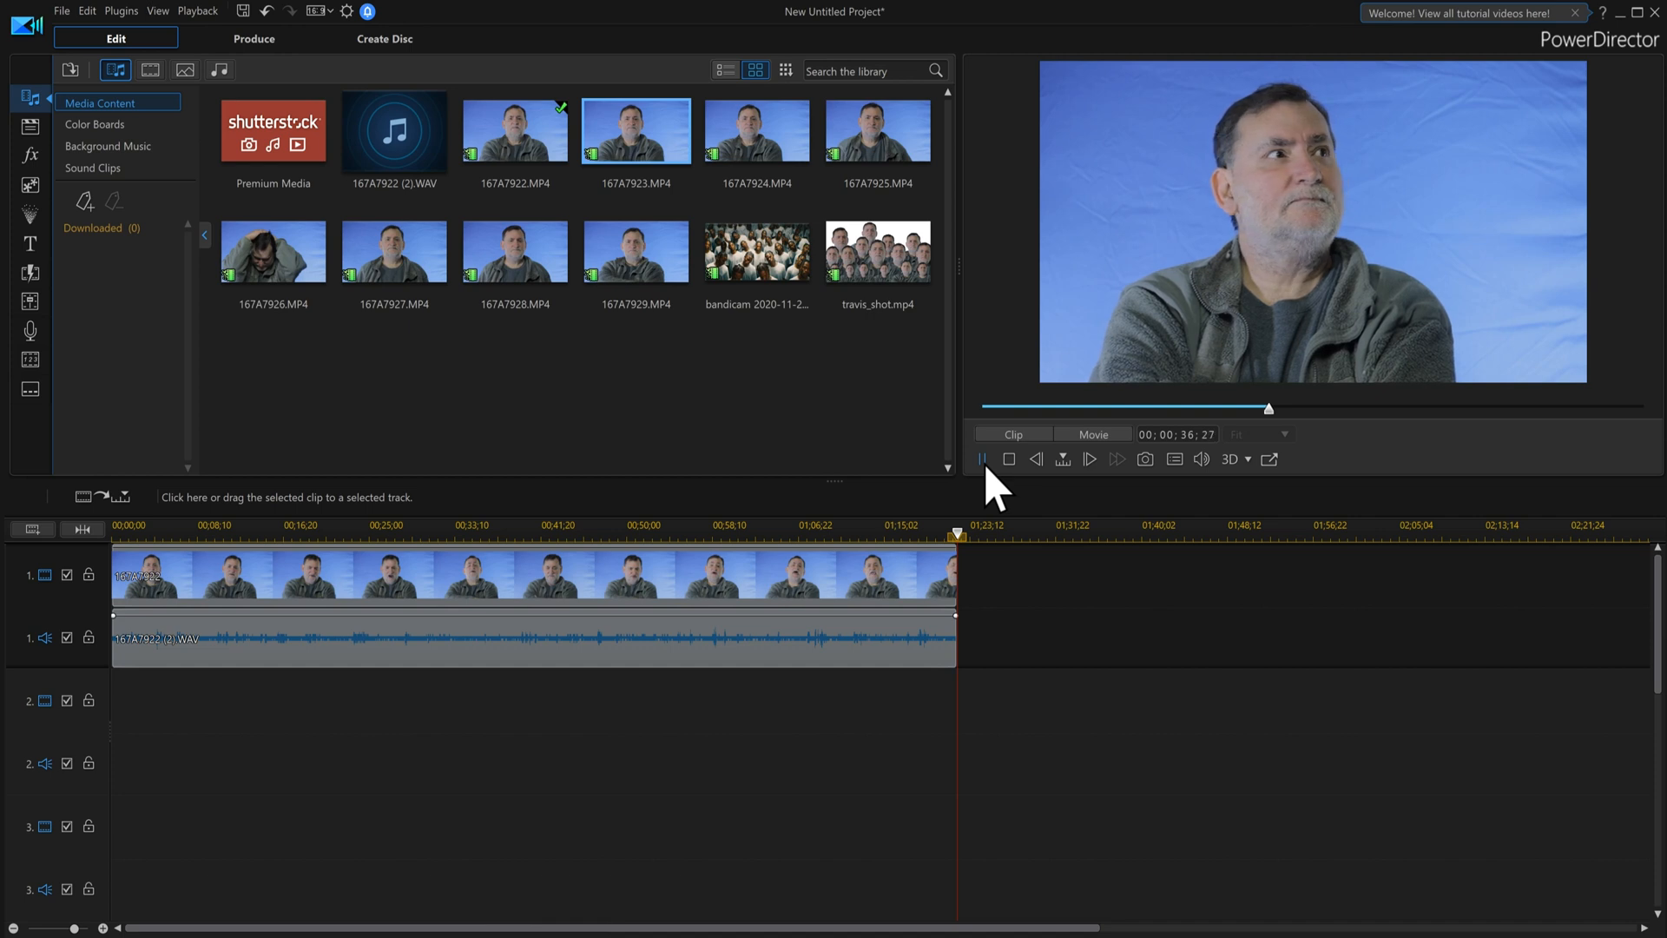
{"action": "left_click", "coordinate": [983, 459]}
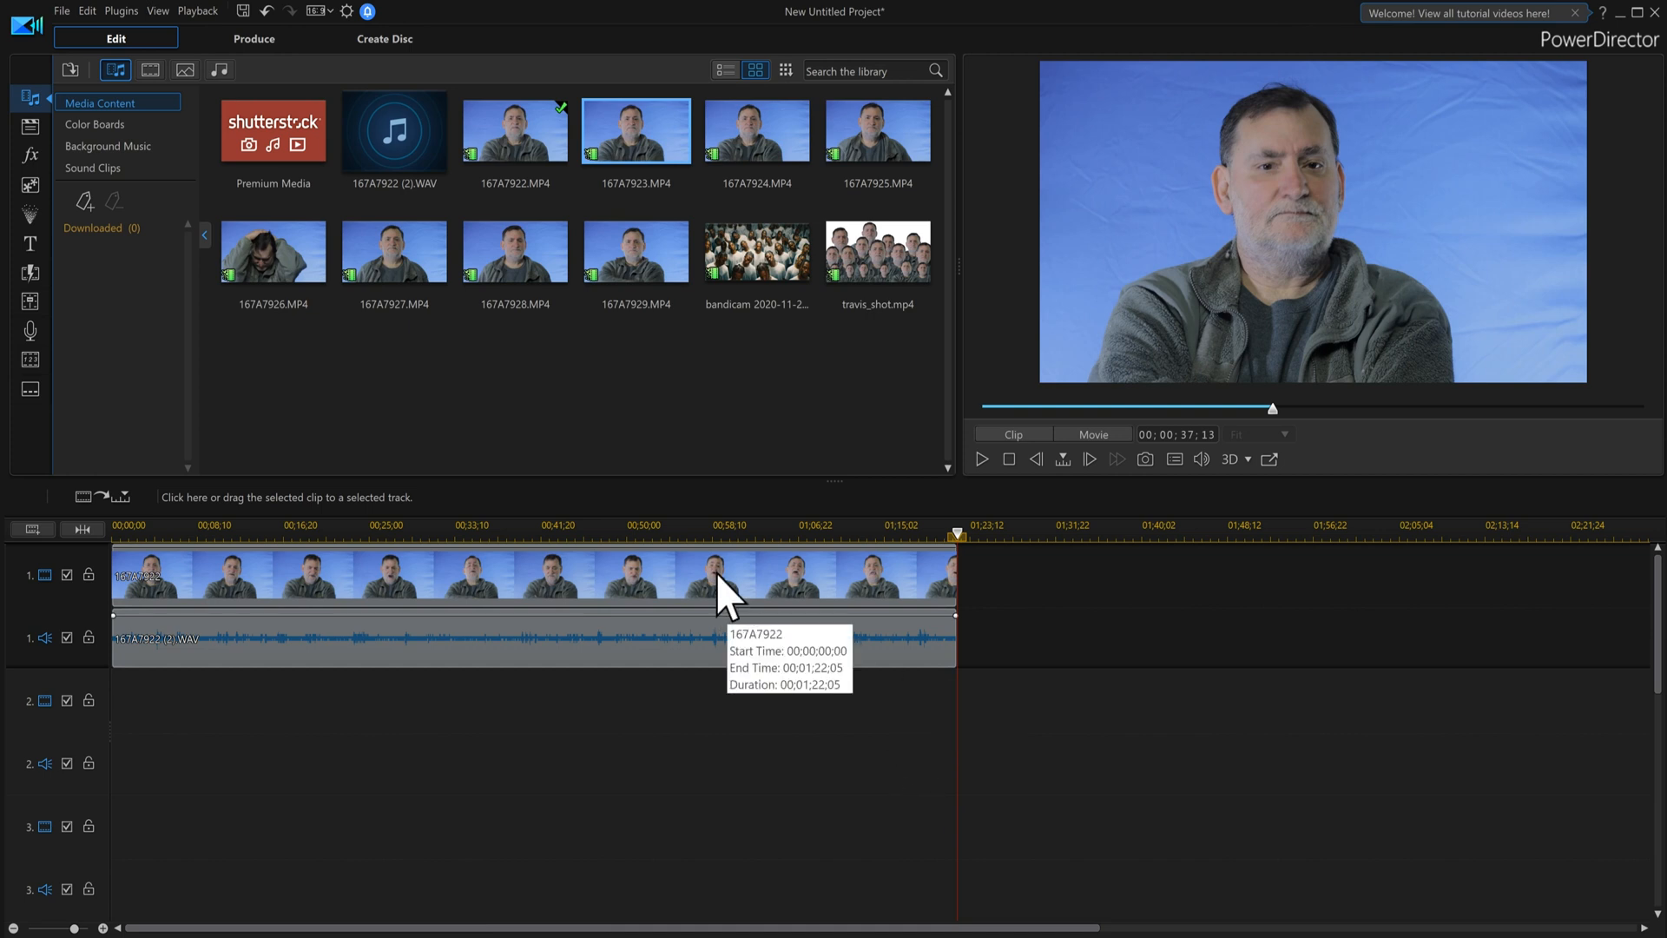
- Increase the track heights and move the 167A7922 video together with its WAV audio from track 1 to track 2
{"action": "left_click", "coordinate": [790, 658]}
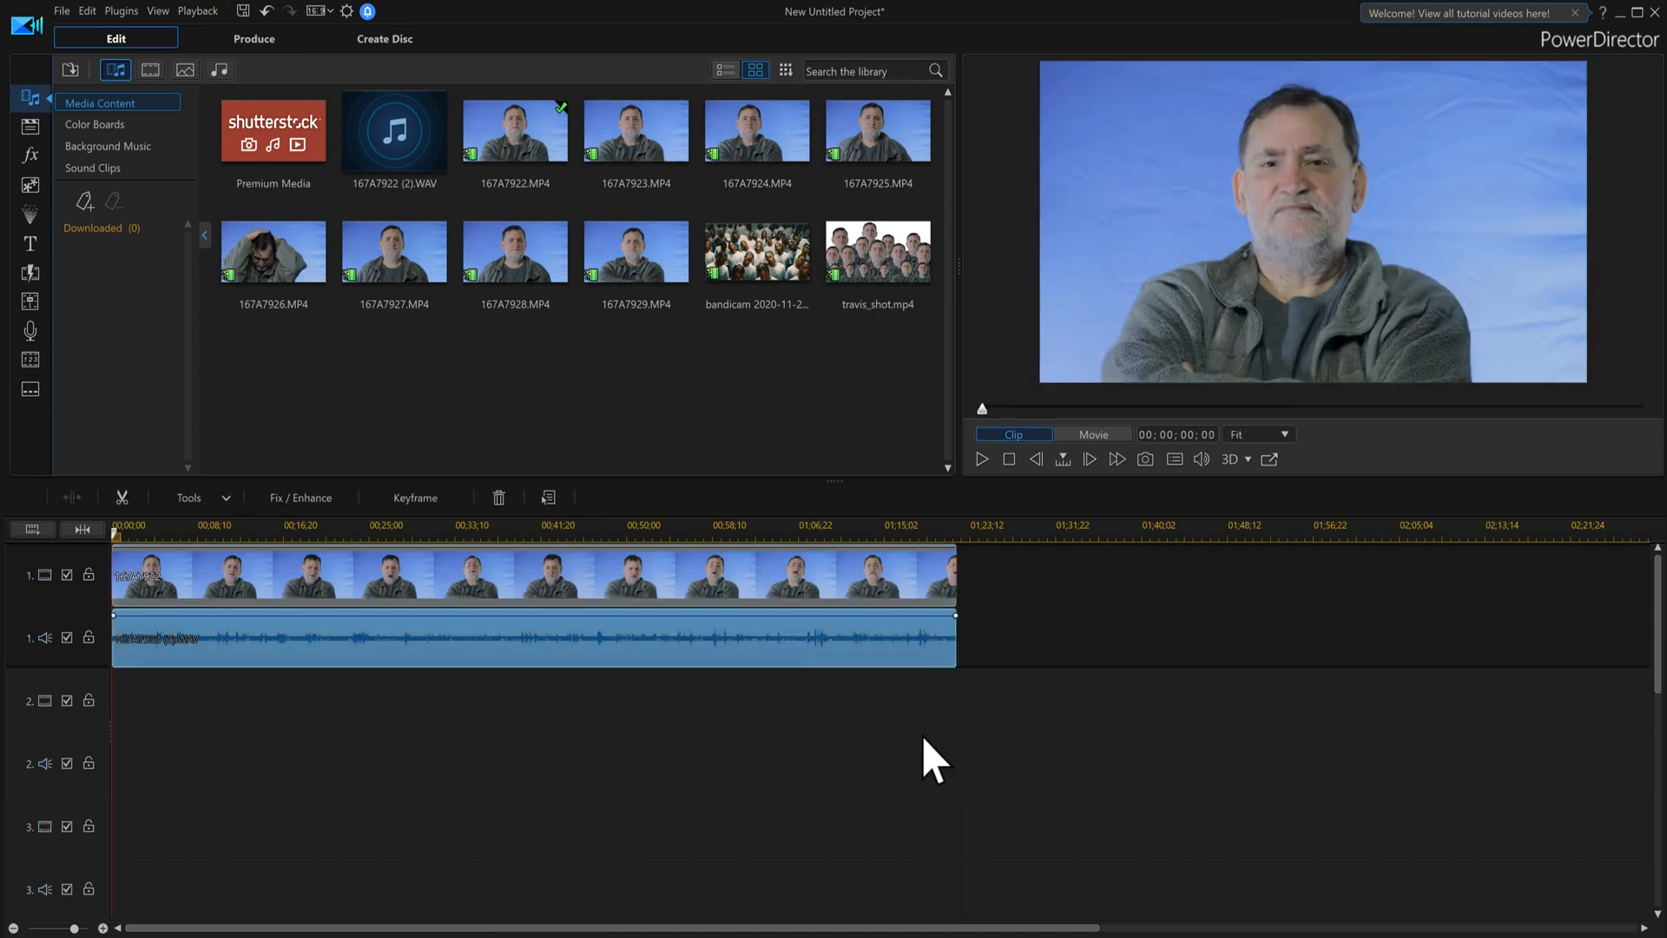
{"action": "left_click", "coordinate": [796, 571], "text": "ctrl"}
{"action": "left_click_drag", "start_coordinate": [1657, 647], "coordinate": [1660, 476]}
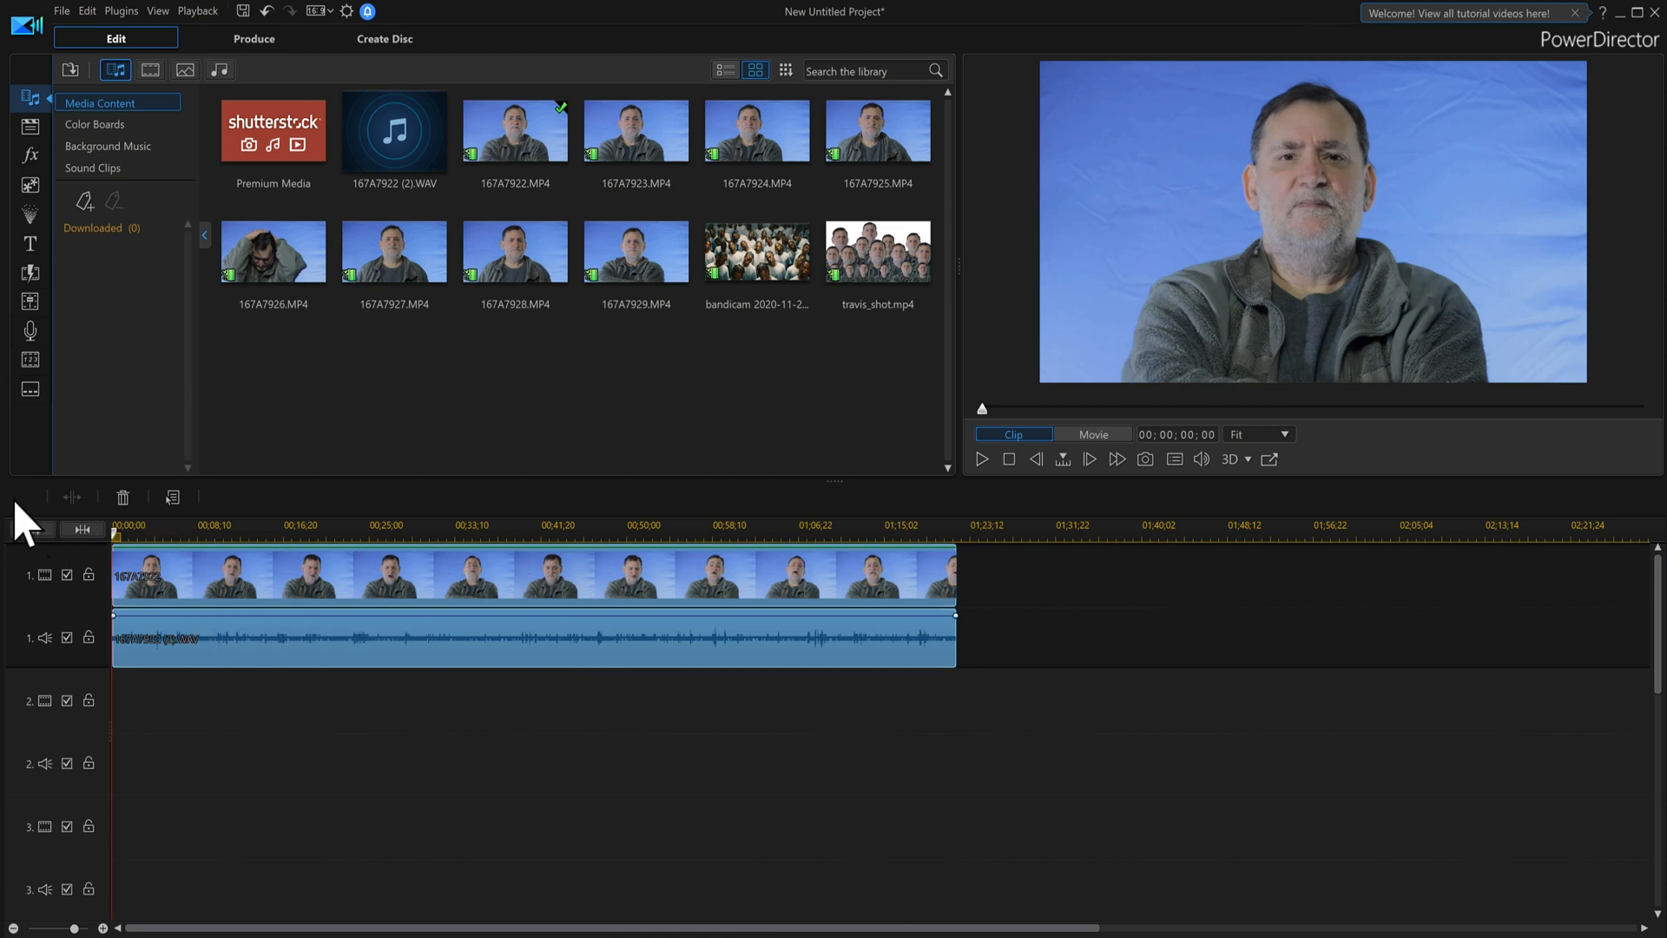
{"action": "right_click", "coordinate": [55, 597]}
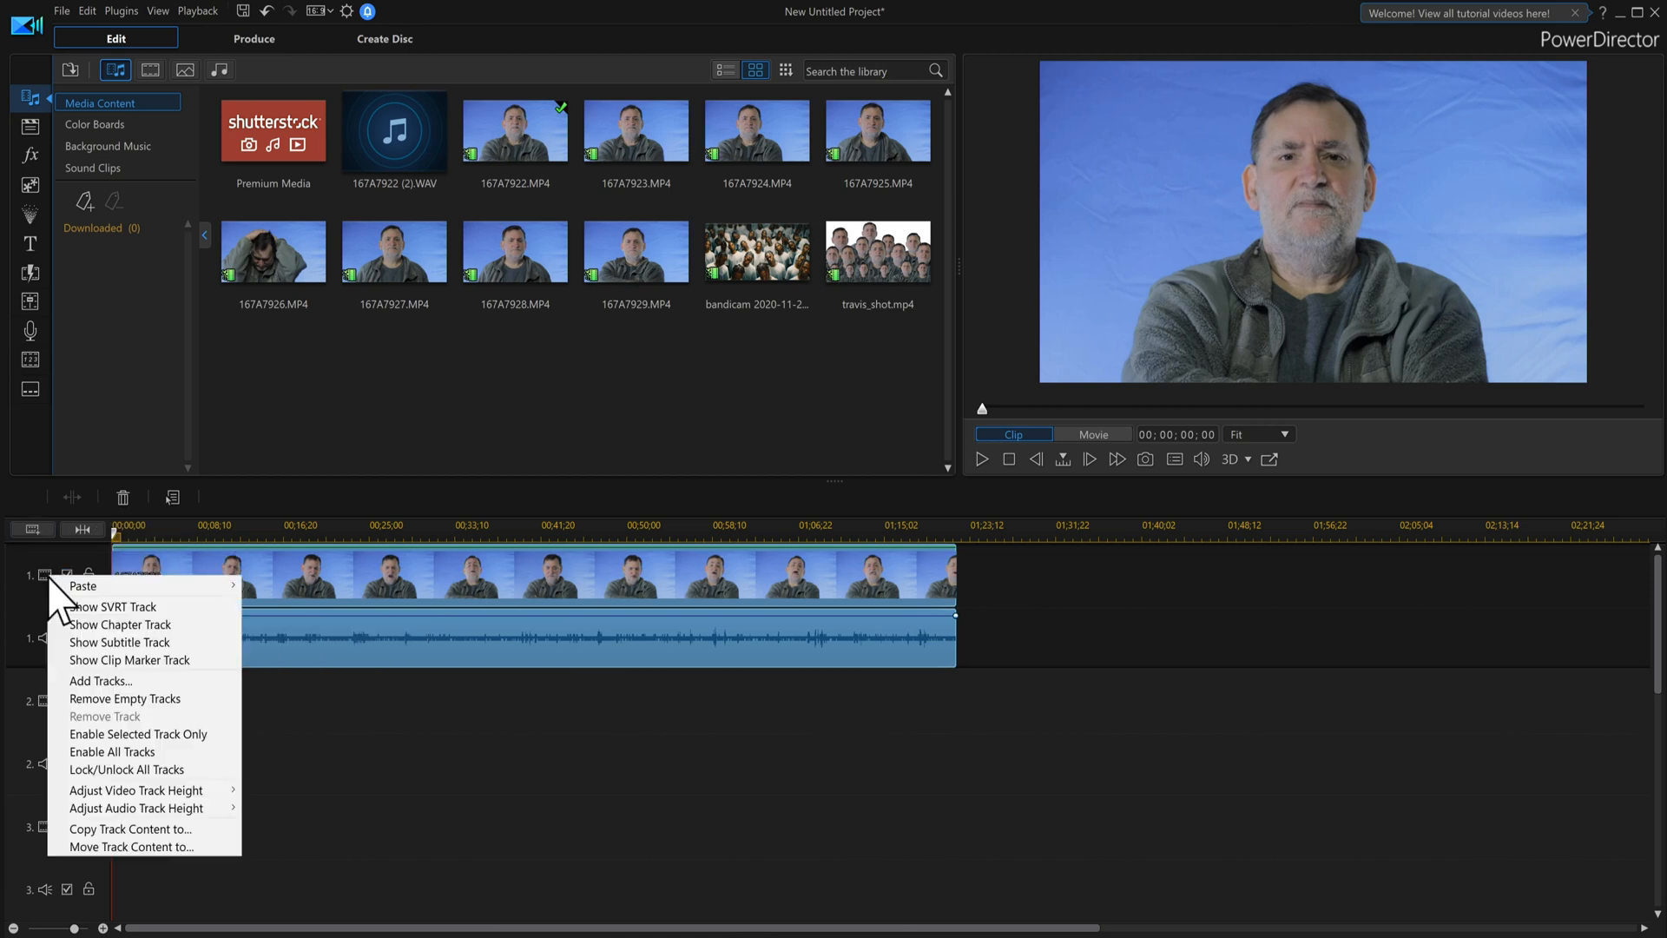
{"action": "left_click", "coordinate": [161, 700]}
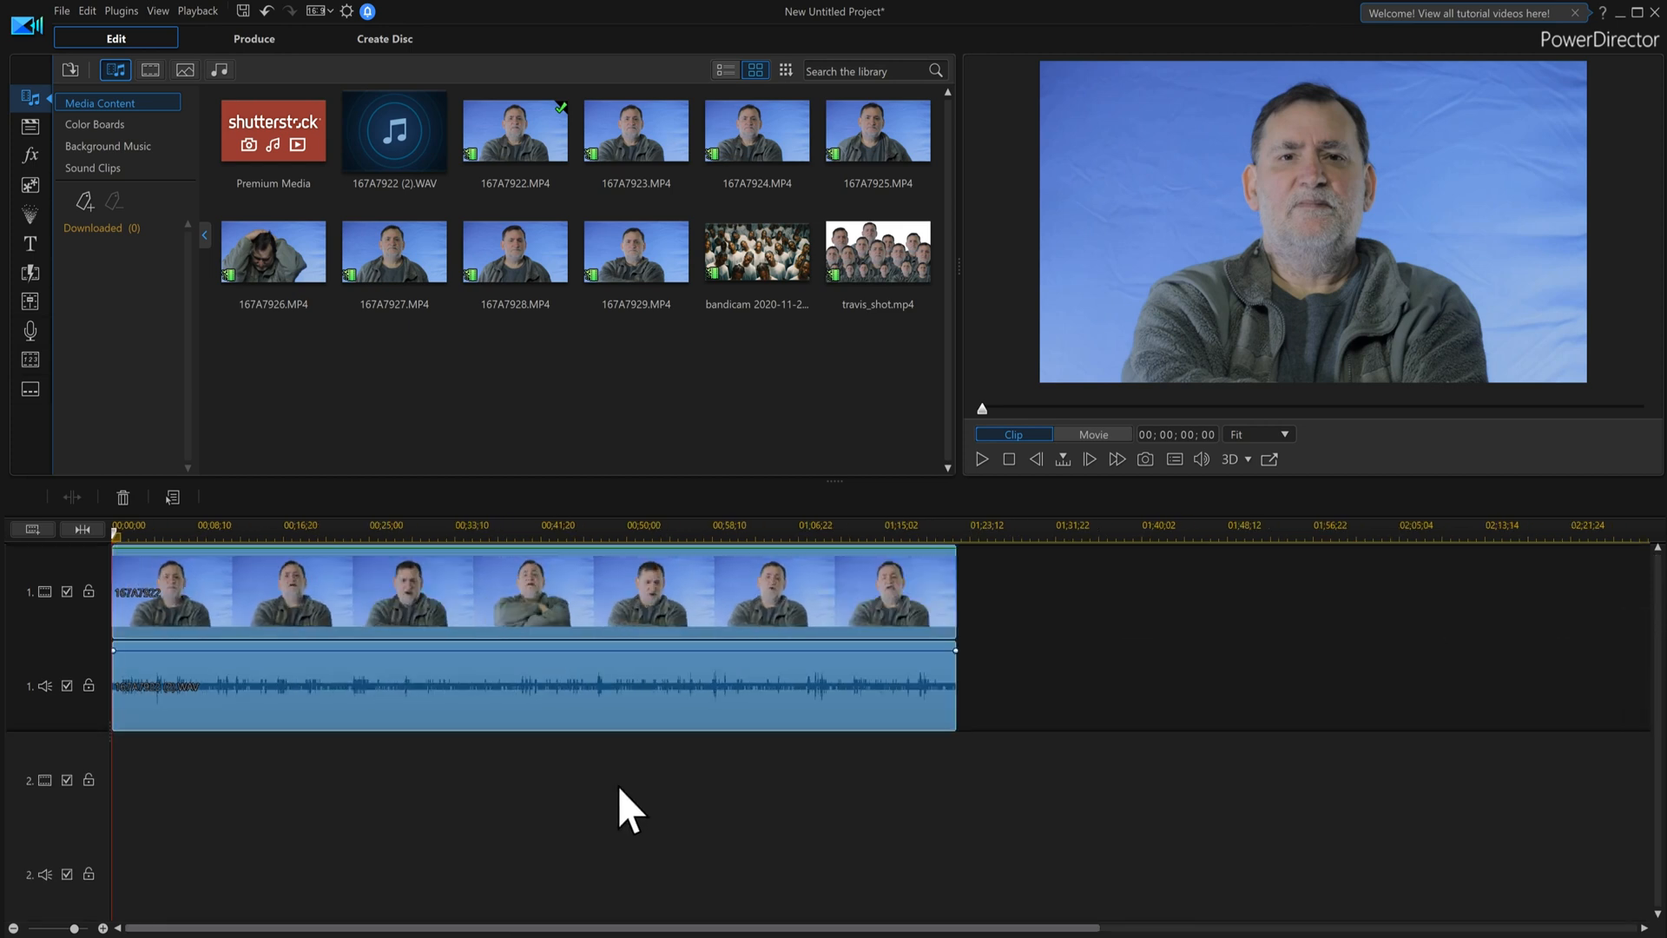
{"action": "left_click_drag", "start_coordinate": [477, 700], "coordinate": [408, 881]}
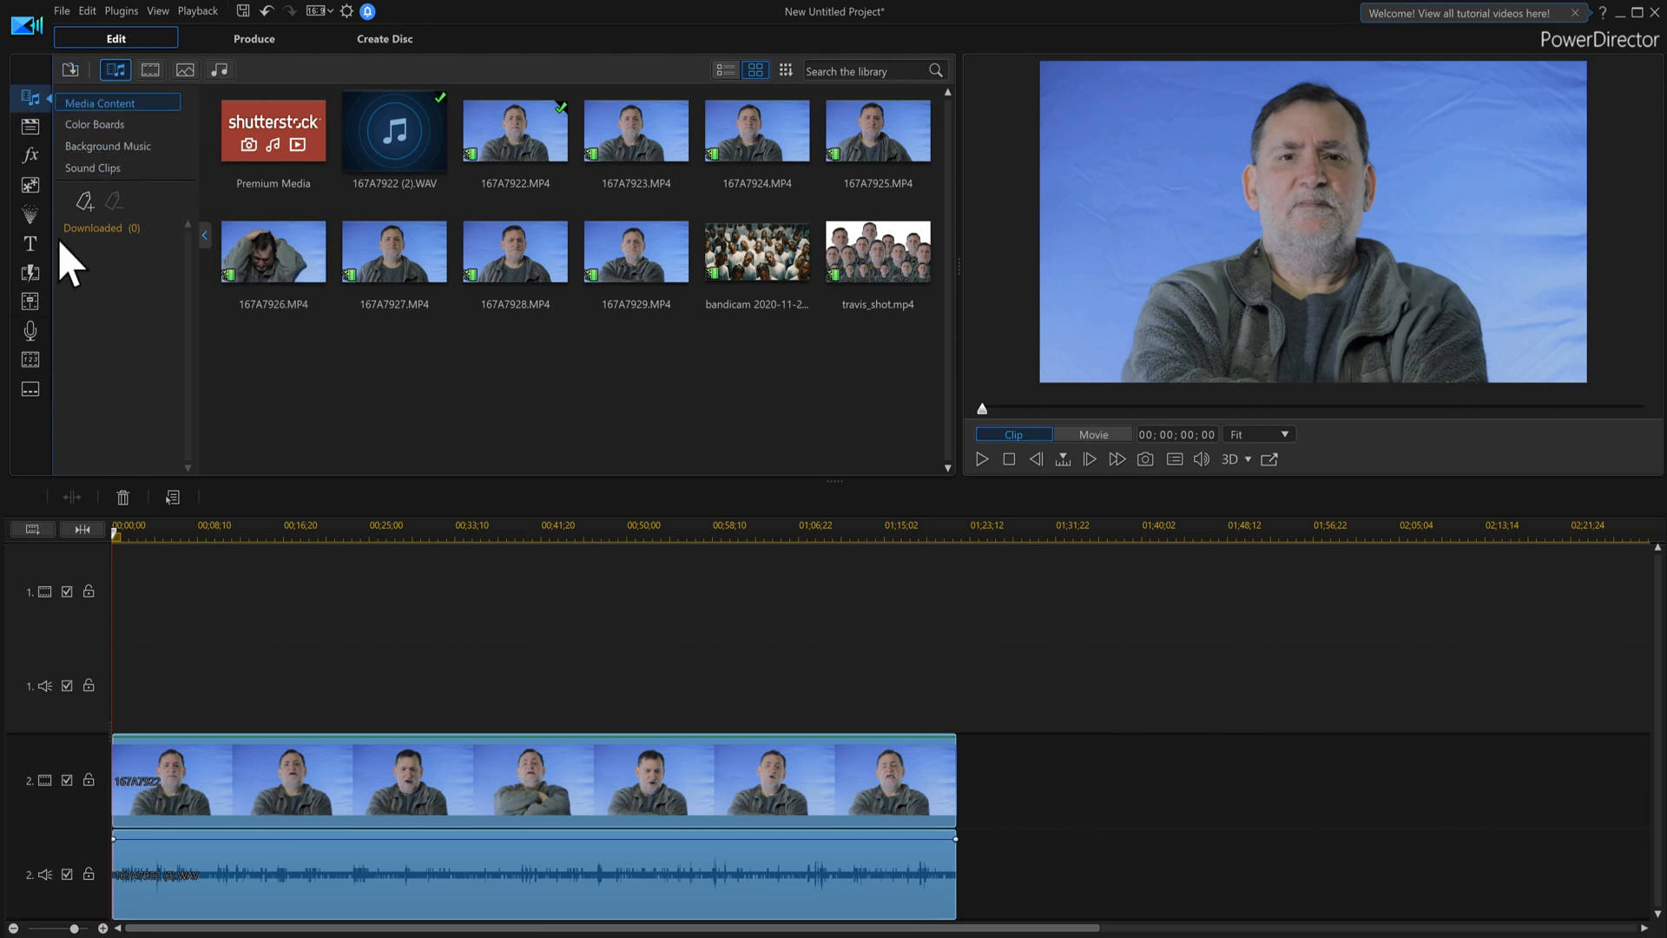
- Place the white 255,255,255 color board at the start of track 1 and extend it to a duration of 00;02;18;16
{"action": "left_click", "coordinate": [205, 235]}
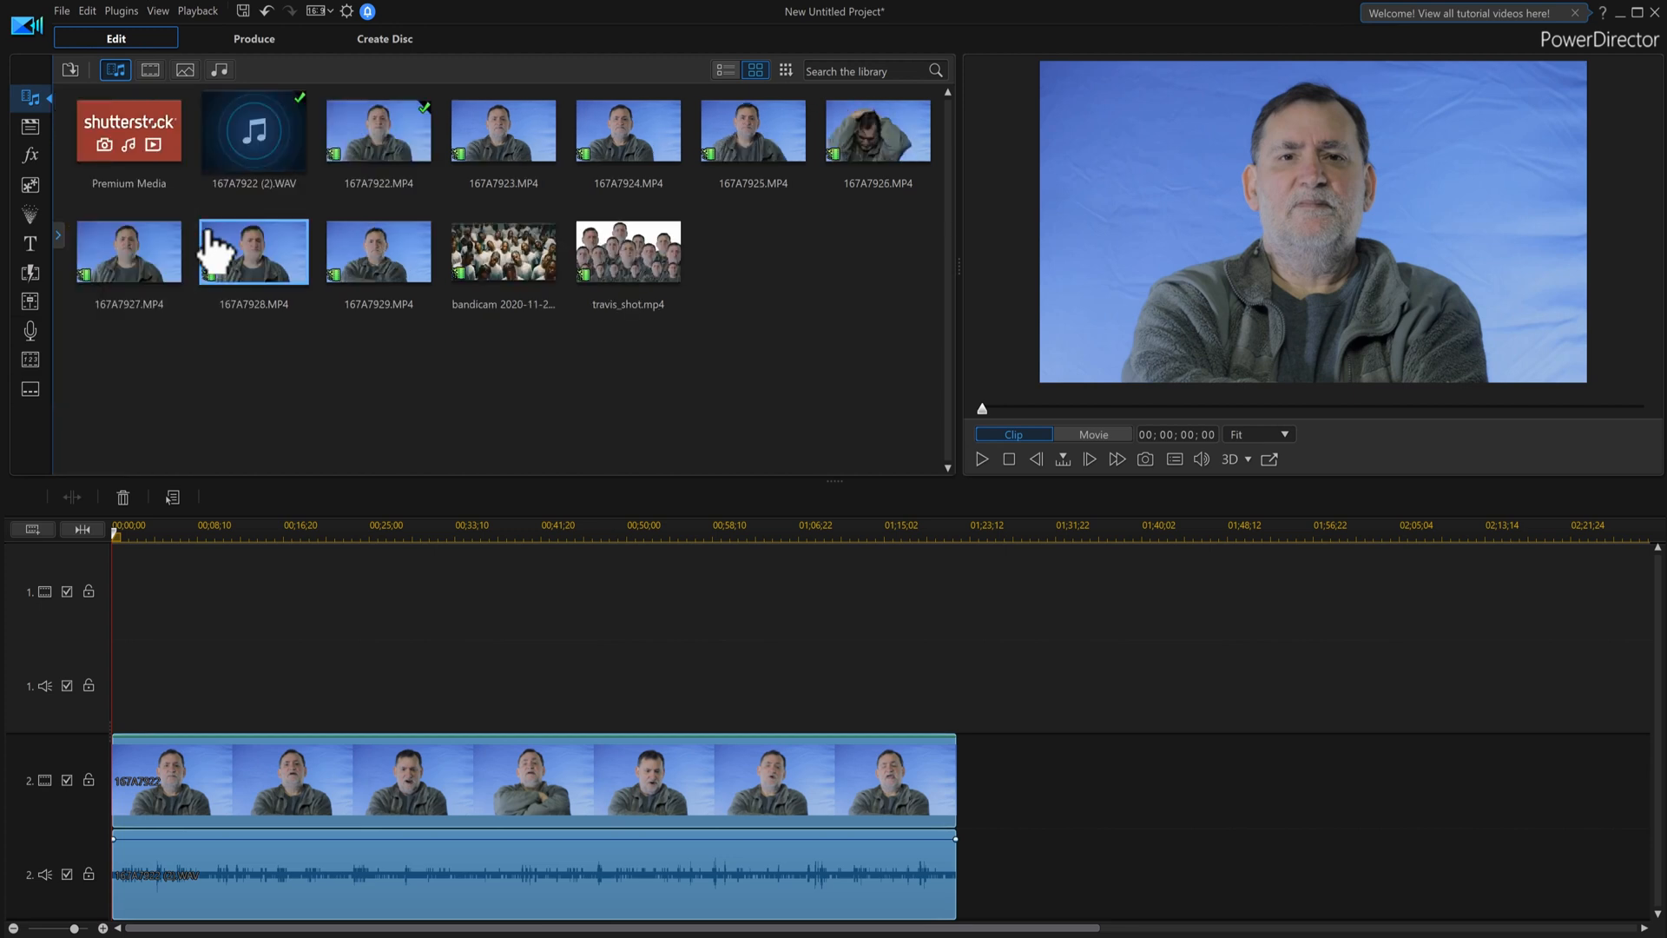
{"action": "left_click", "coordinate": [59, 235]}
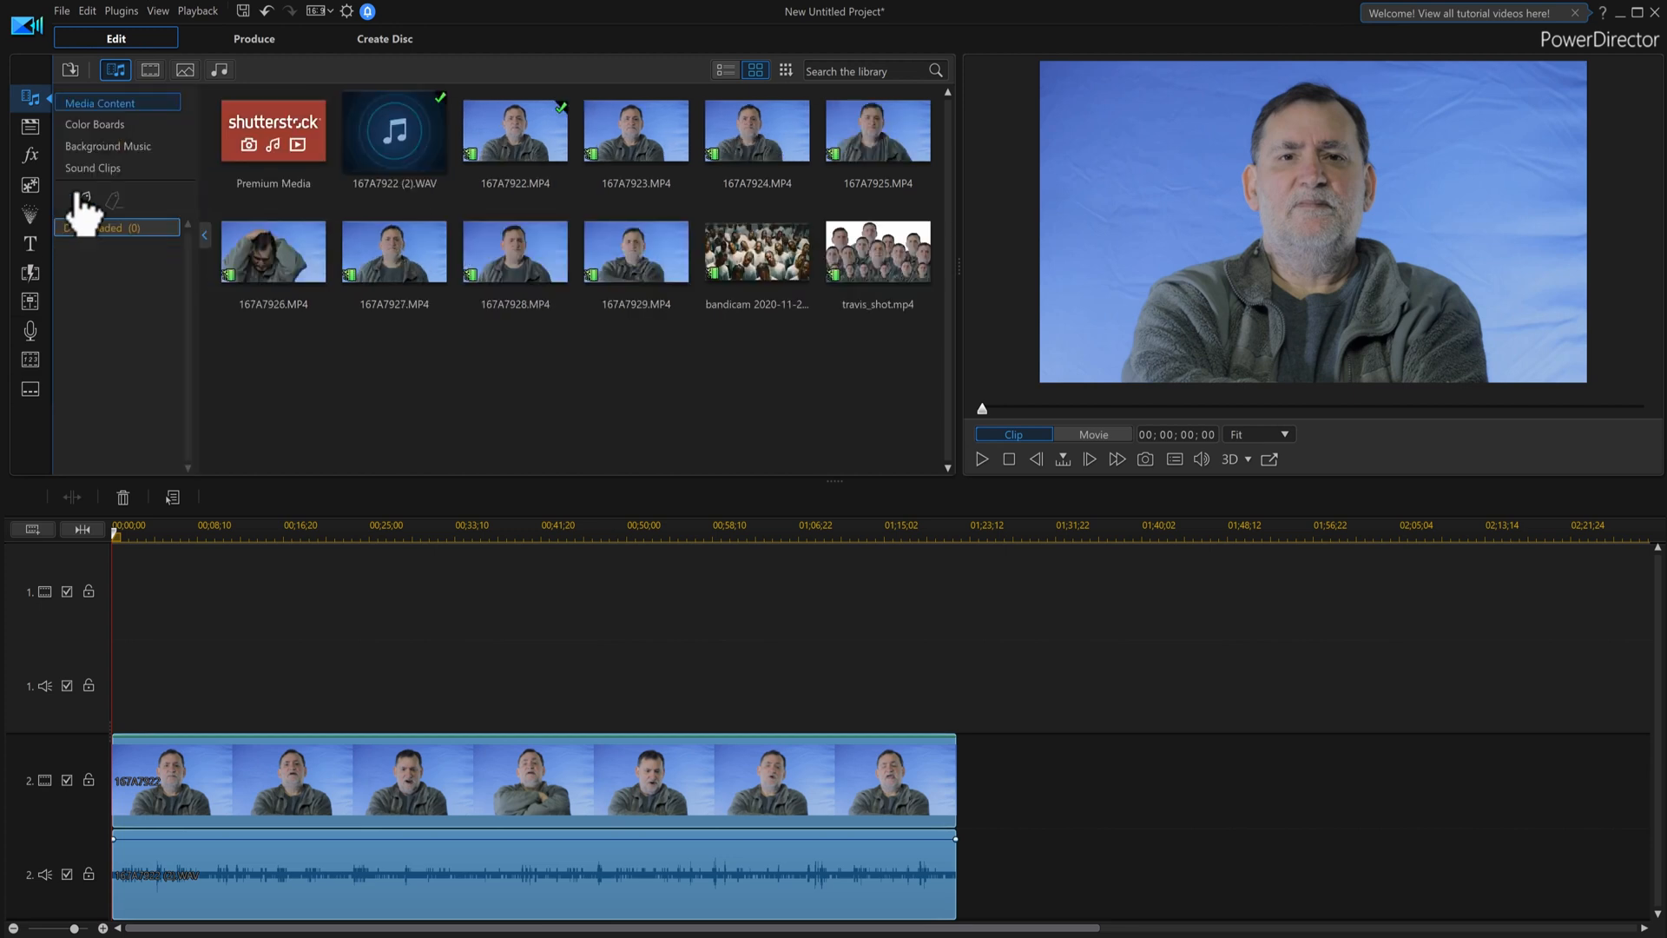
{"action": "left_click", "coordinate": [97, 131]}
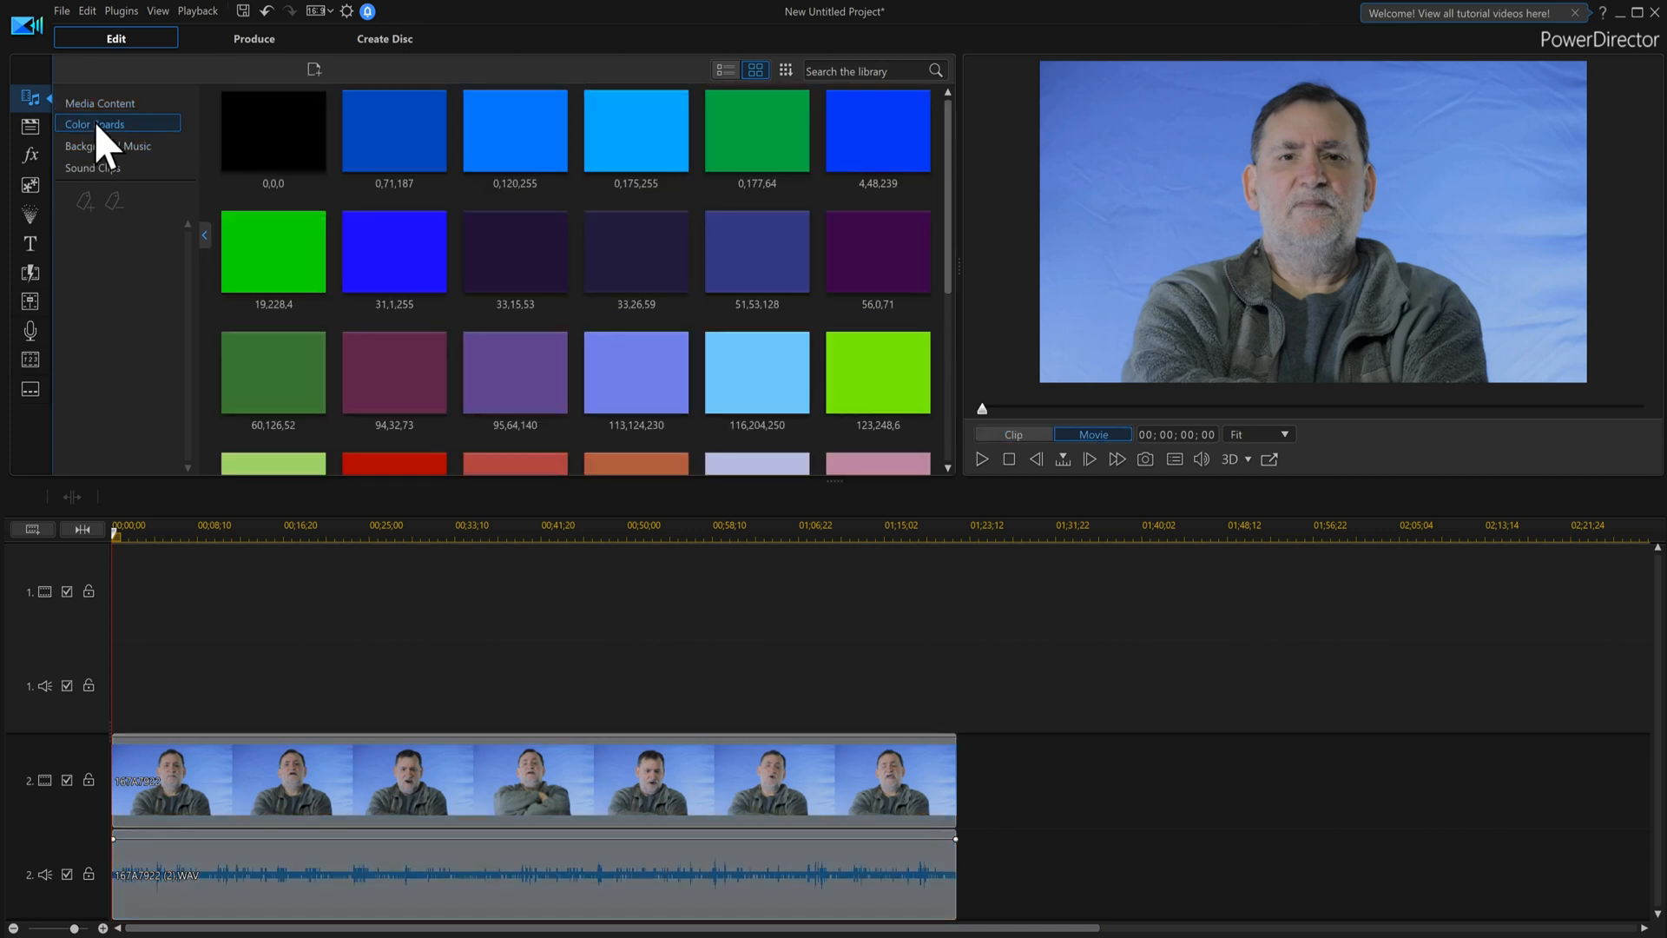
{"action": "left_click_drag", "start_coordinate": [949, 216], "coordinate": [960, 409]}
{"action": "left_click_drag", "start_coordinate": [550, 435], "coordinate": [1535, 590]}
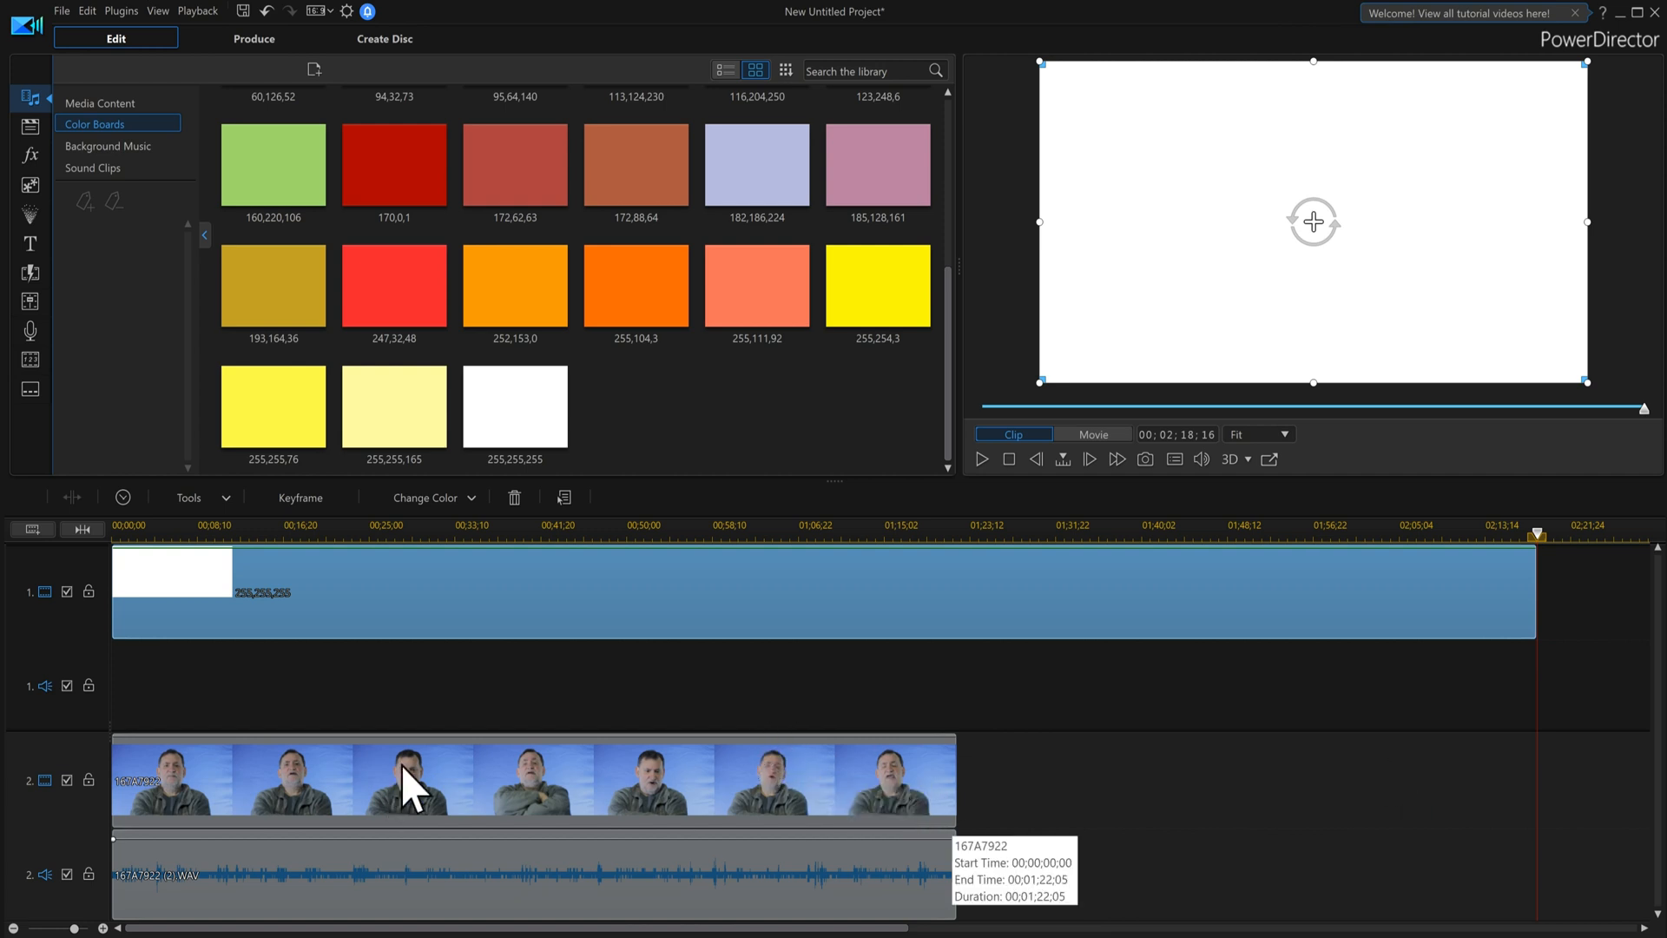
- Add 10 video tracks and 0 audio tracks, with the video tracks positioned above Track 3
{"action": "right_click", "coordinate": [48, 599]}
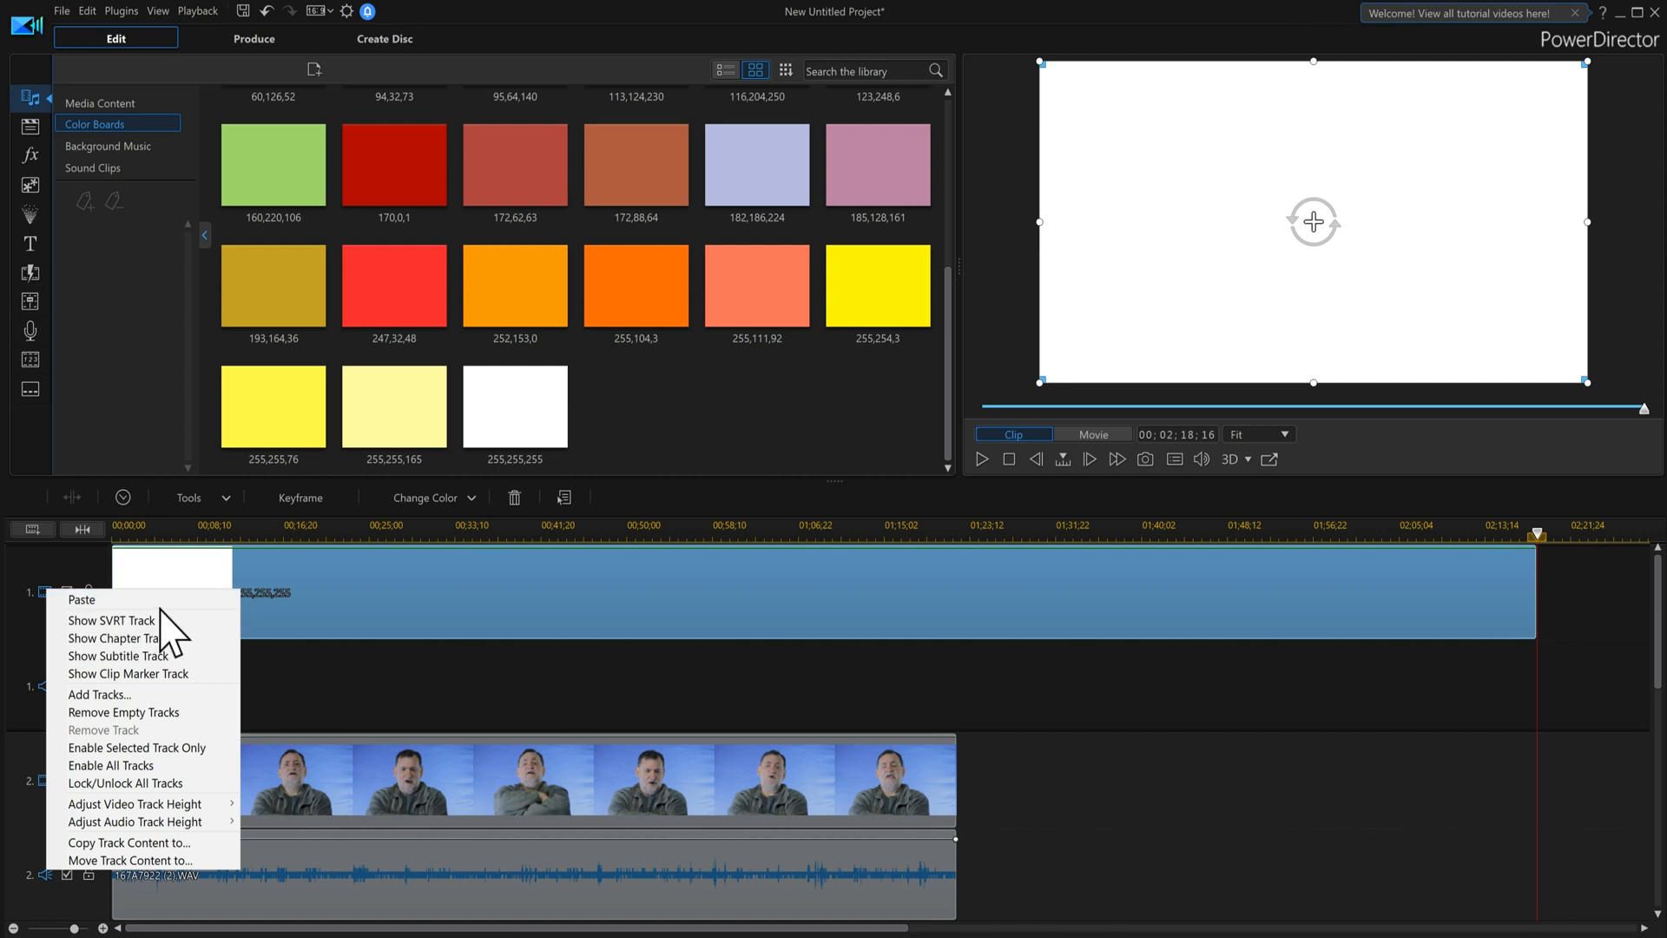
{"action": "left_click", "coordinate": [168, 694]}
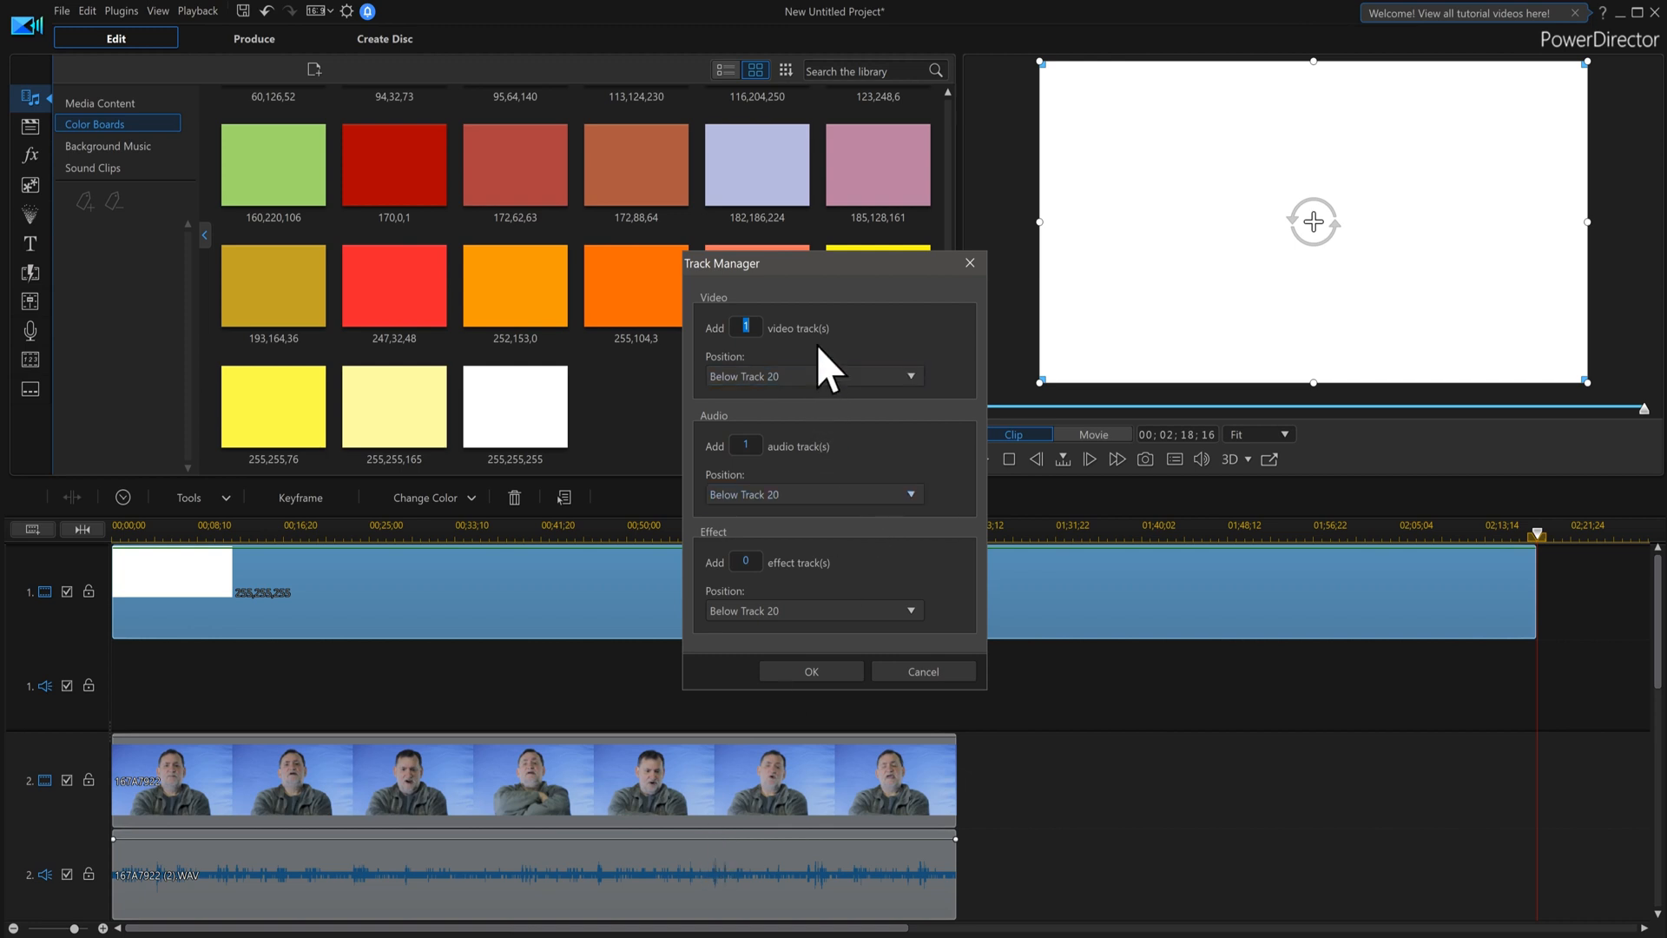
{"action": "type", "text": "1"}
{"action": "double_click", "coordinate": [757, 445]}
{"action": "type", "text": "0"}
{"action": "left_click", "coordinate": [838, 376]}
{"action": "scroll", "coordinate": [837, 408], "scroll_direction": "up", "scroll_amount": 5}
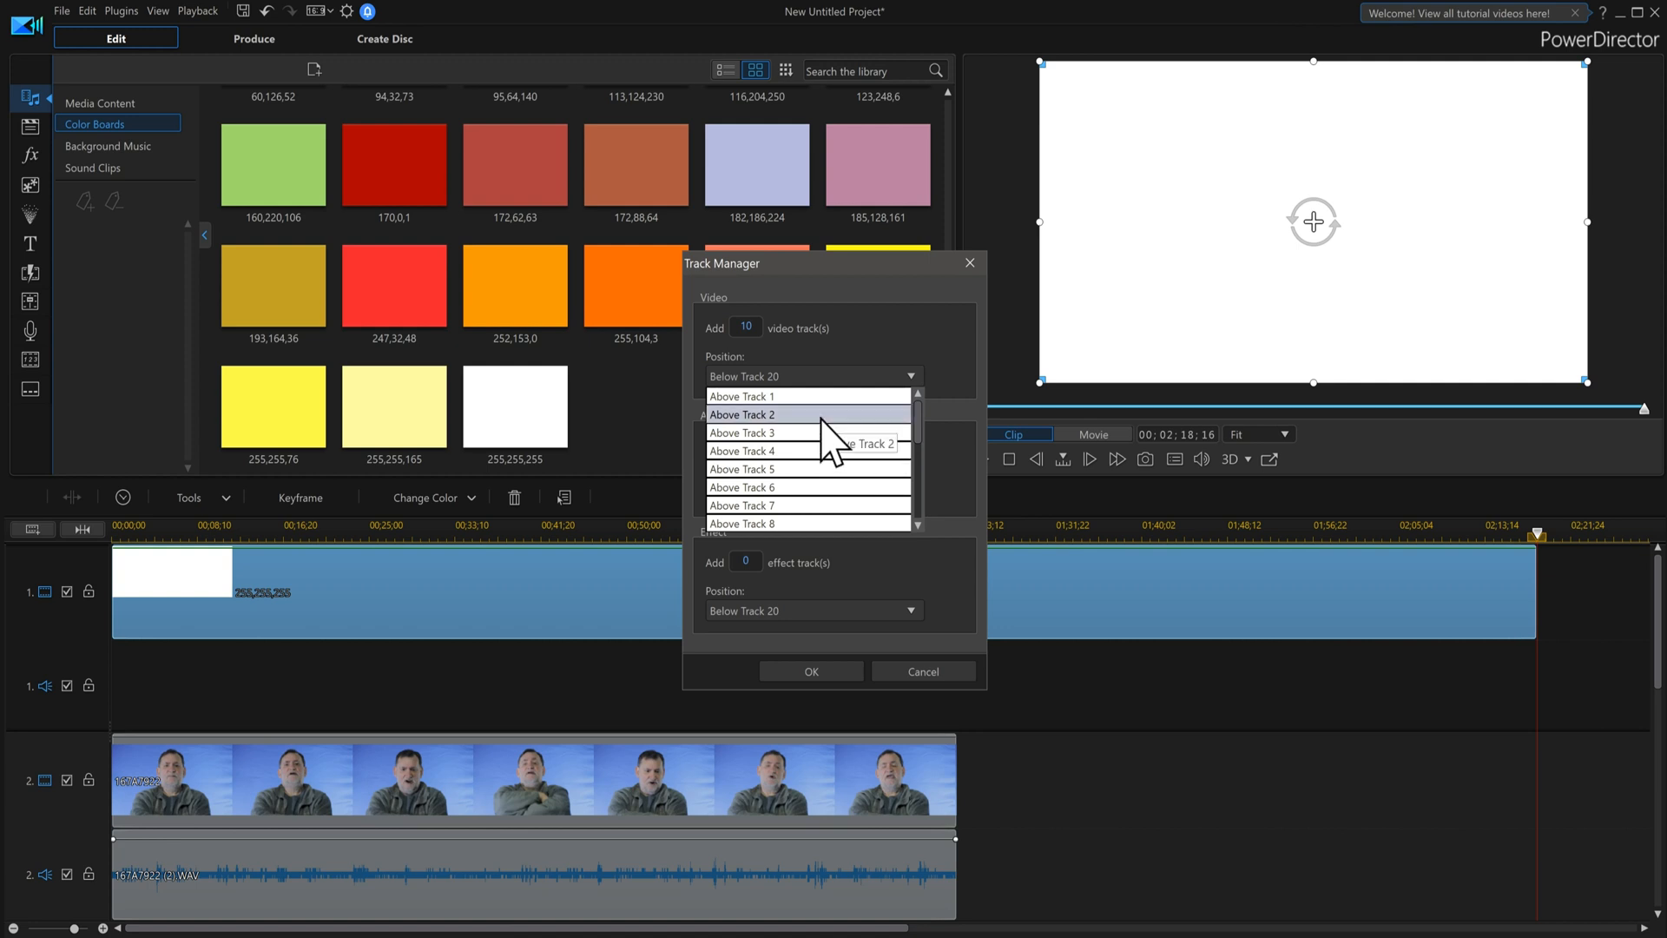
{"action": "left_click", "coordinate": [823, 417]}
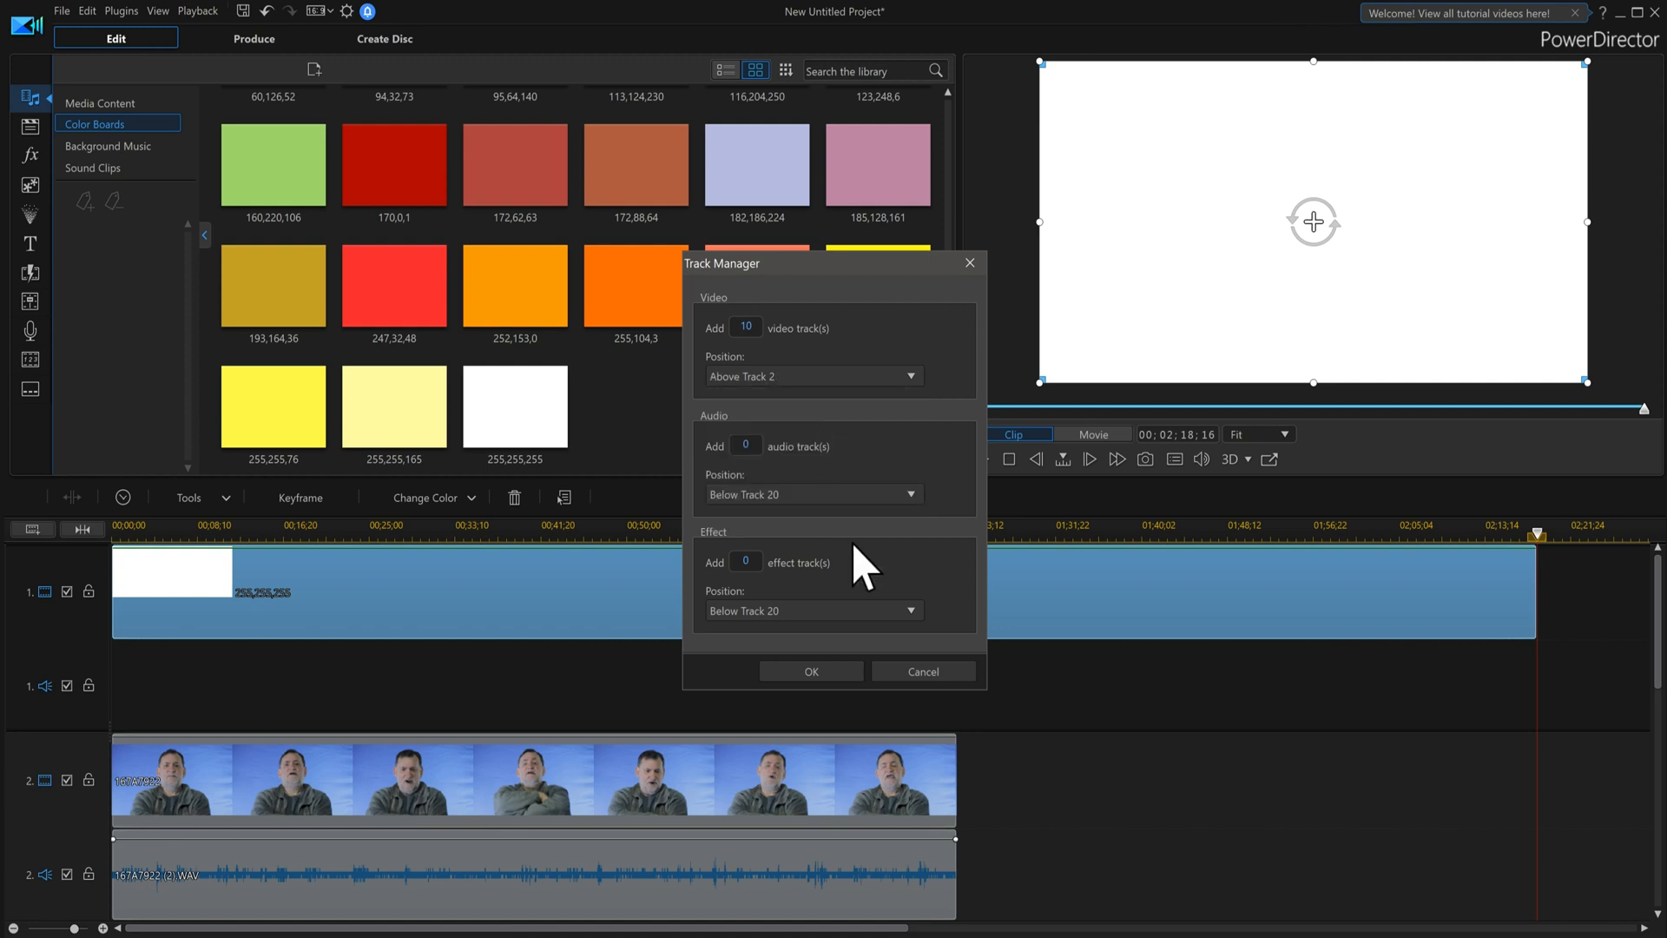
{"action": "left_click", "coordinate": [826, 379]}
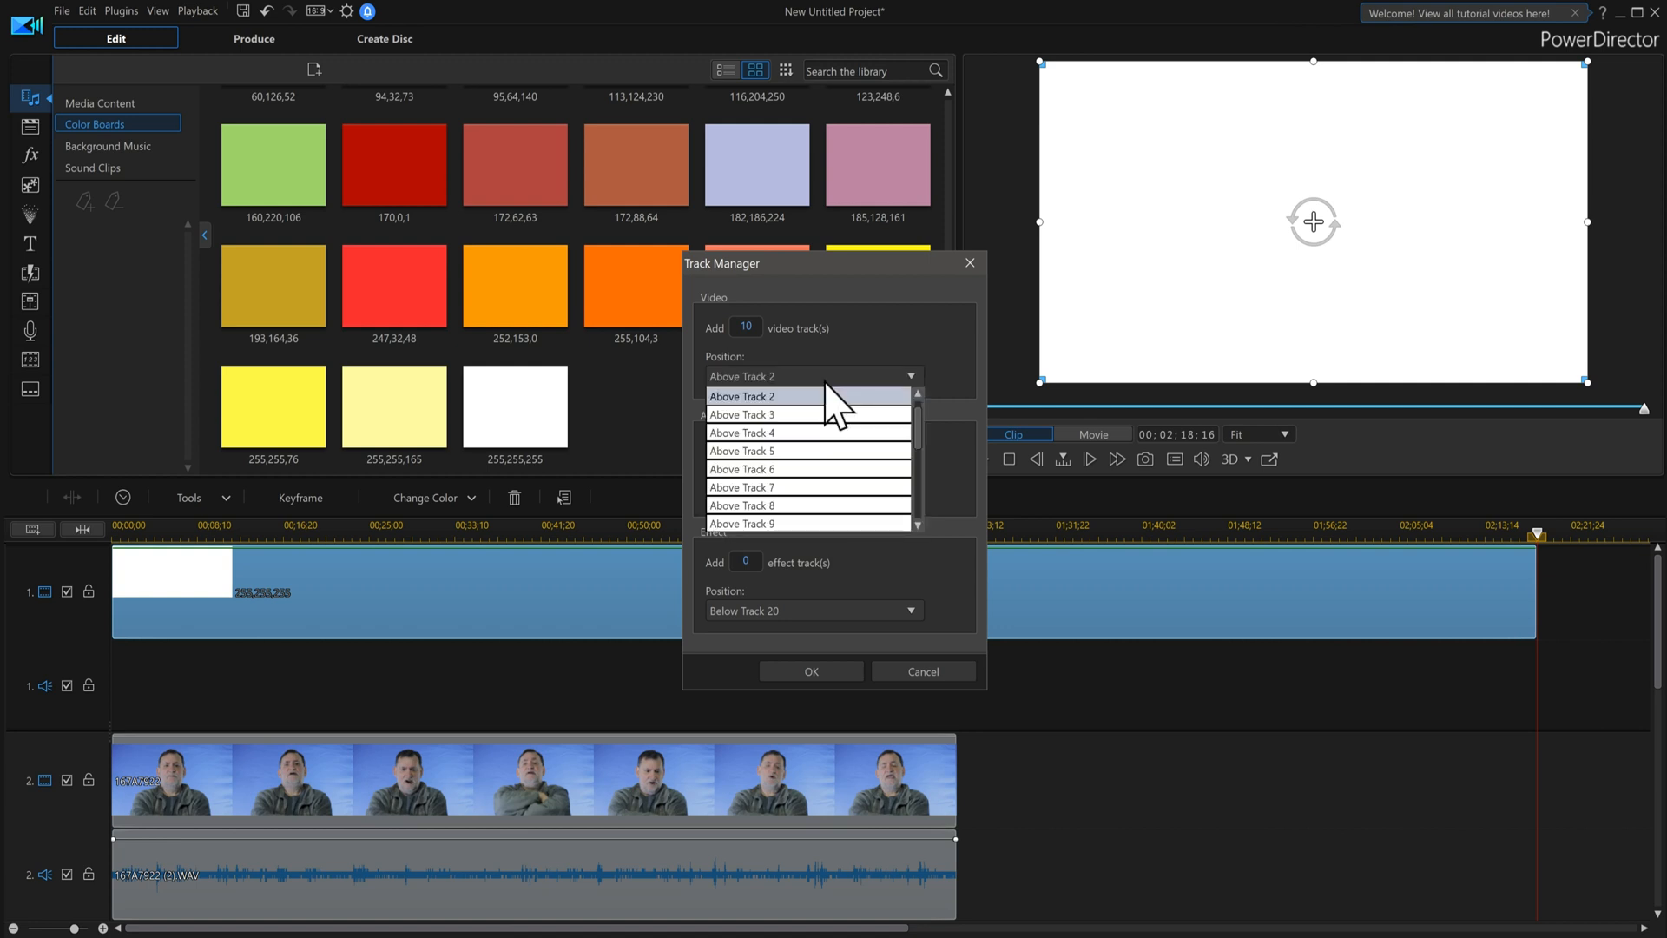
{"action": "left_click", "coordinate": [811, 415]}
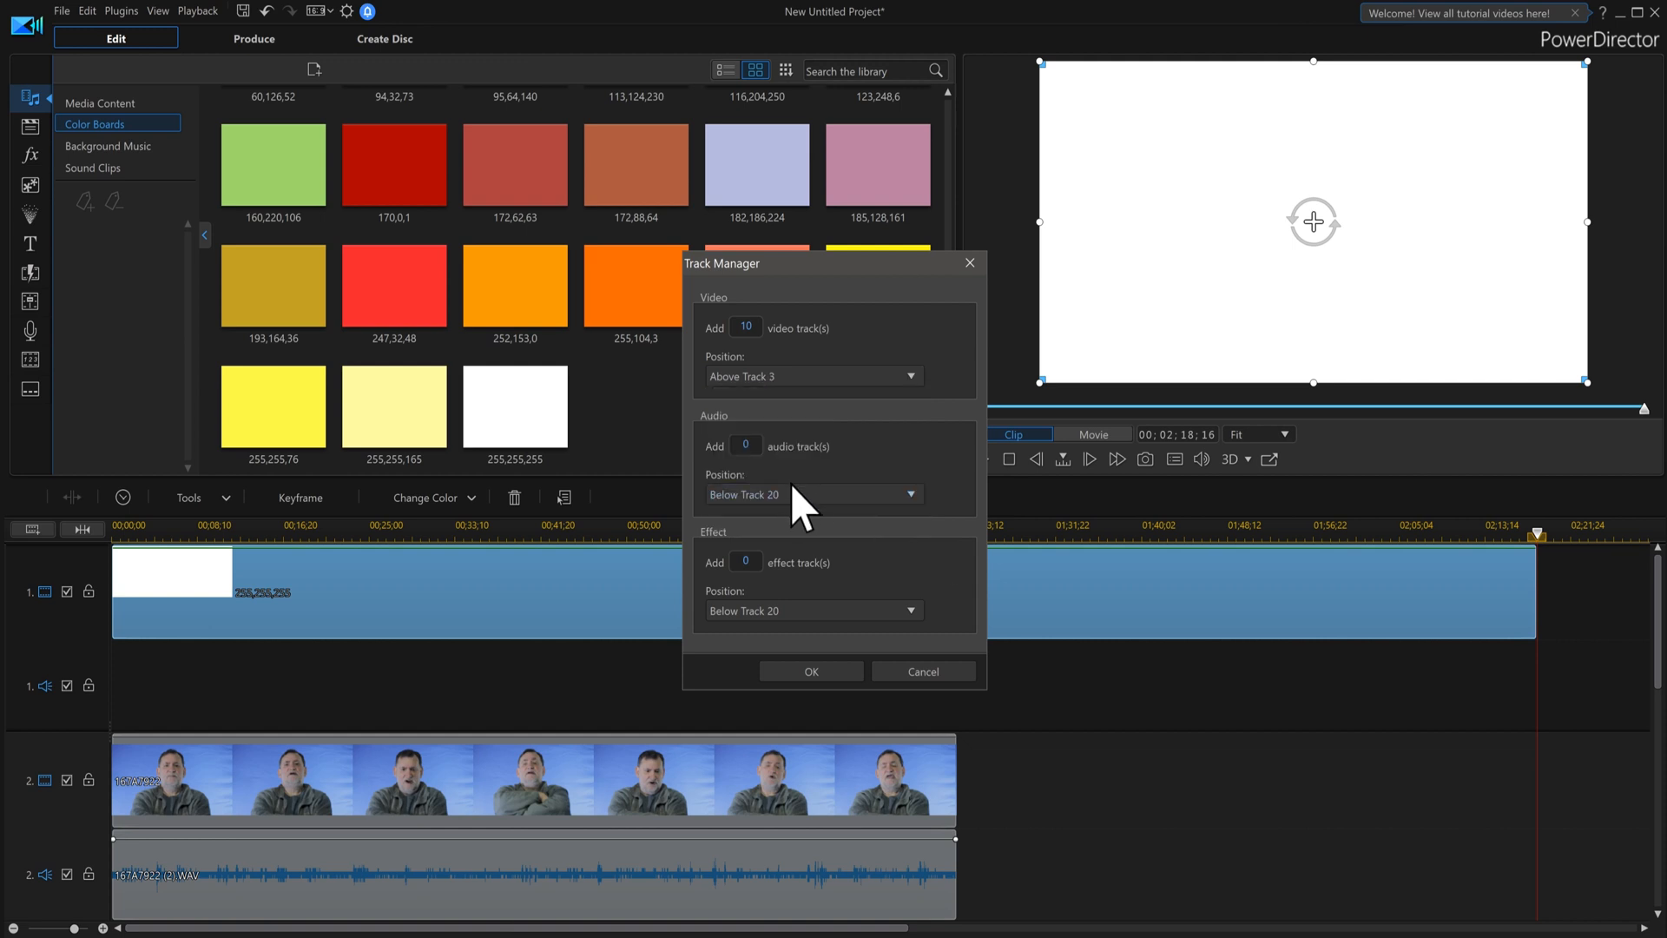
{"action": "left_click", "coordinate": [799, 674]}
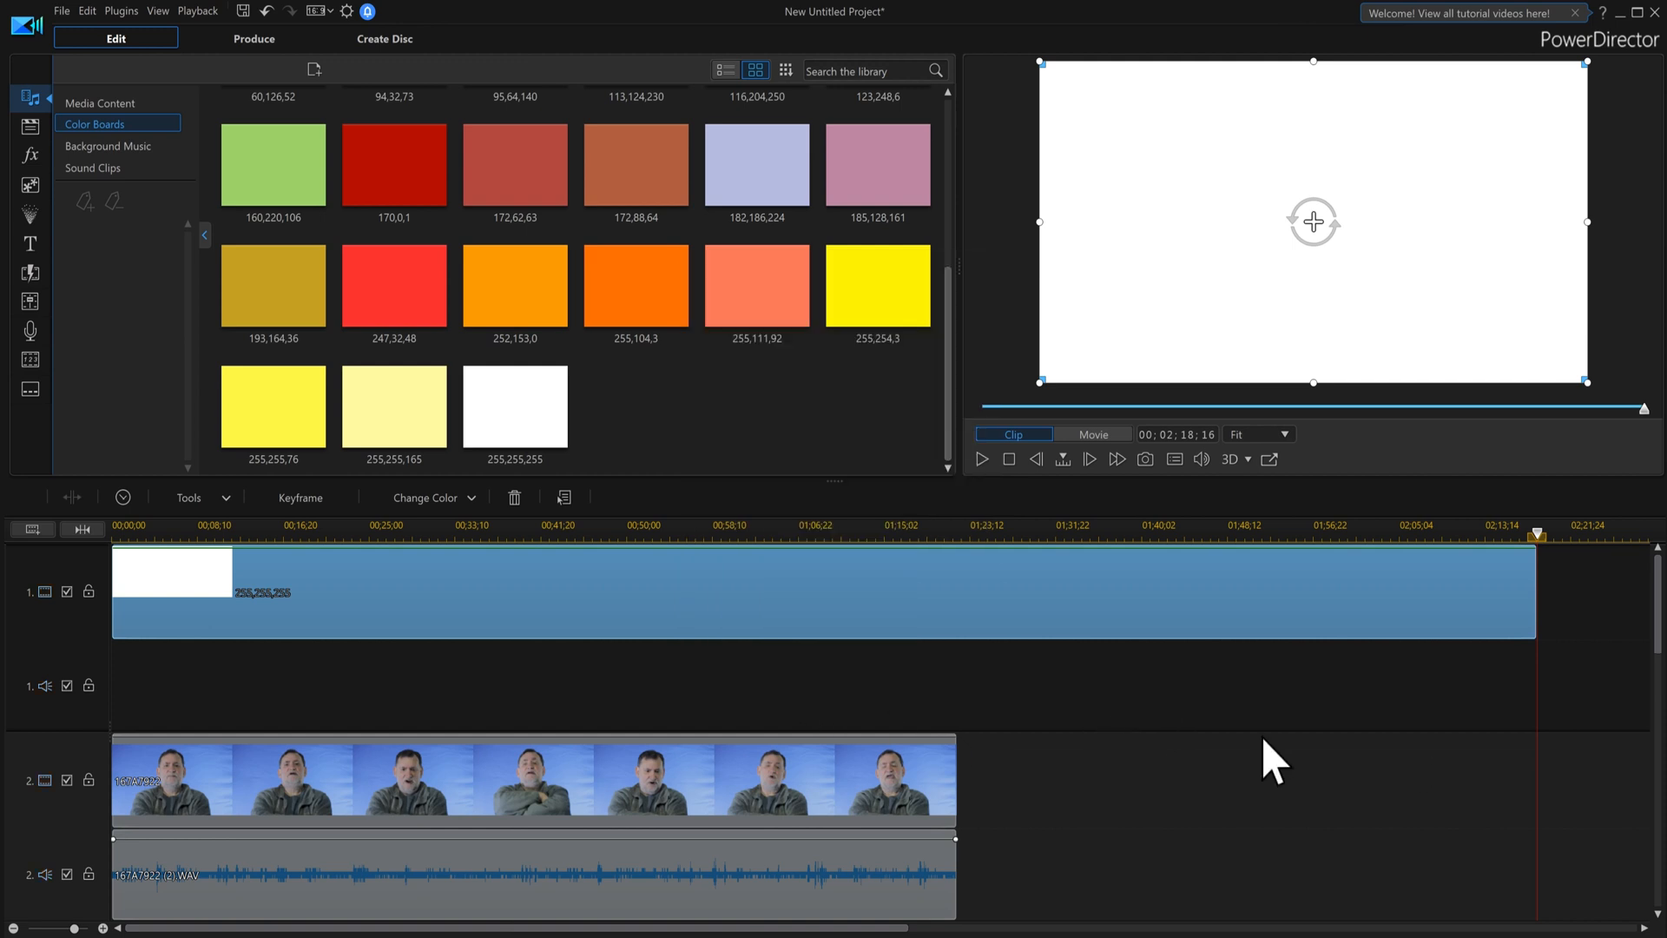
{"action": "left_click_drag", "start_coordinate": [1656, 597], "coordinate": [1654, 881]}
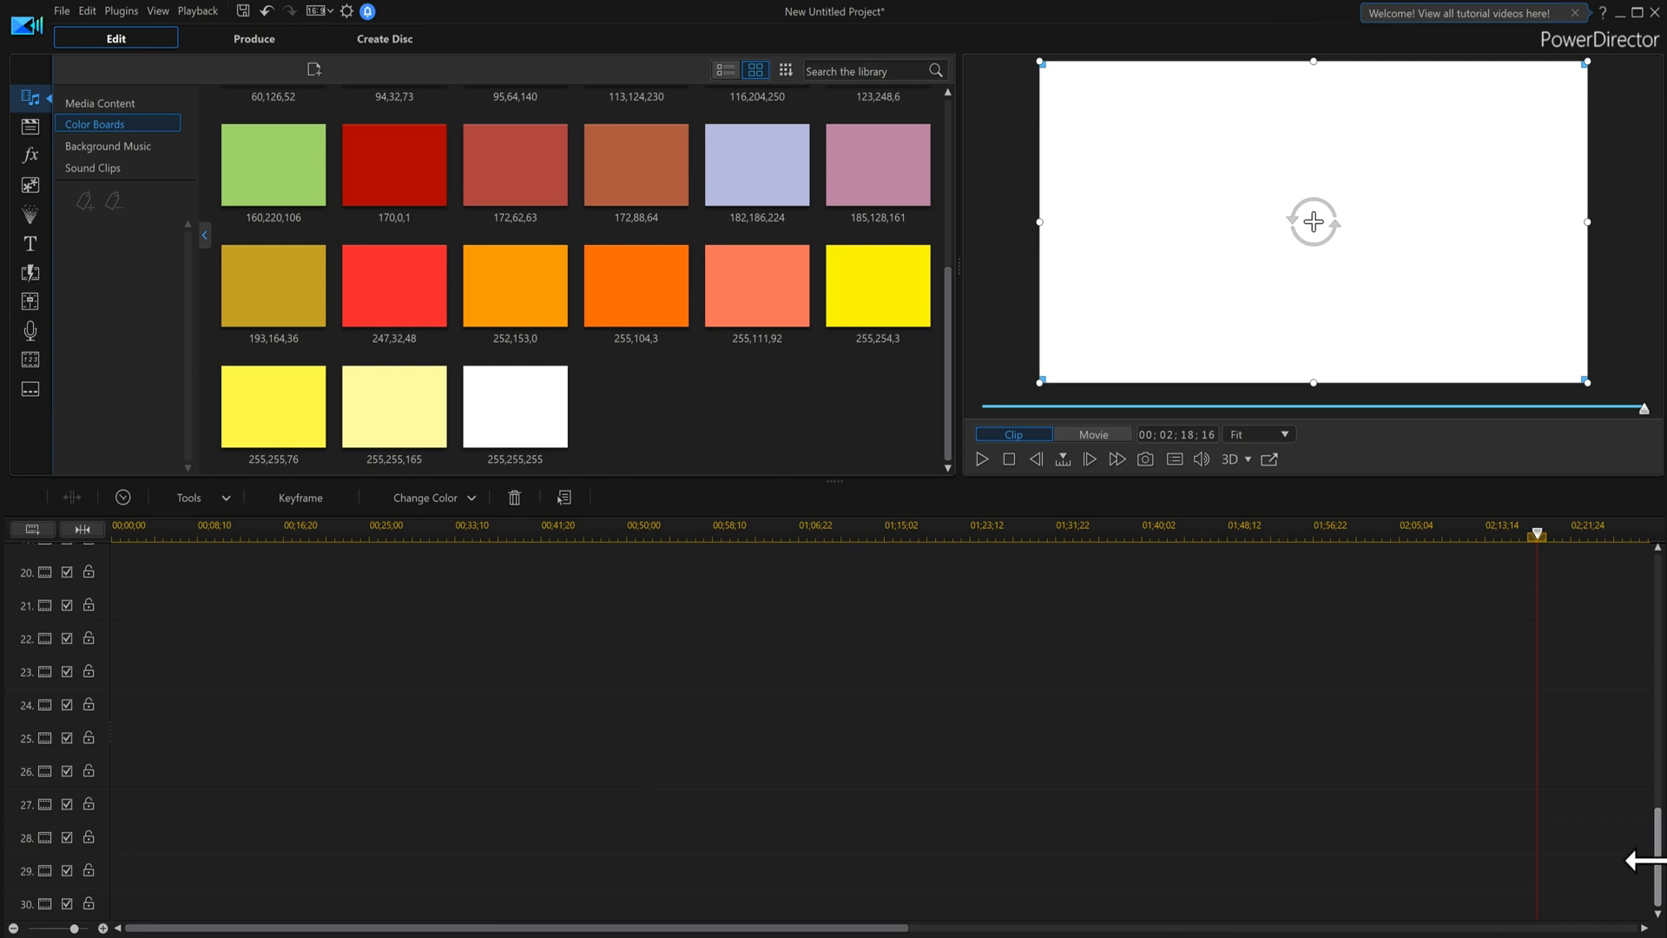
{"action": "left_click_drag", "start_coordinate": [1654, 834], "coordinate": [1656, 569]}
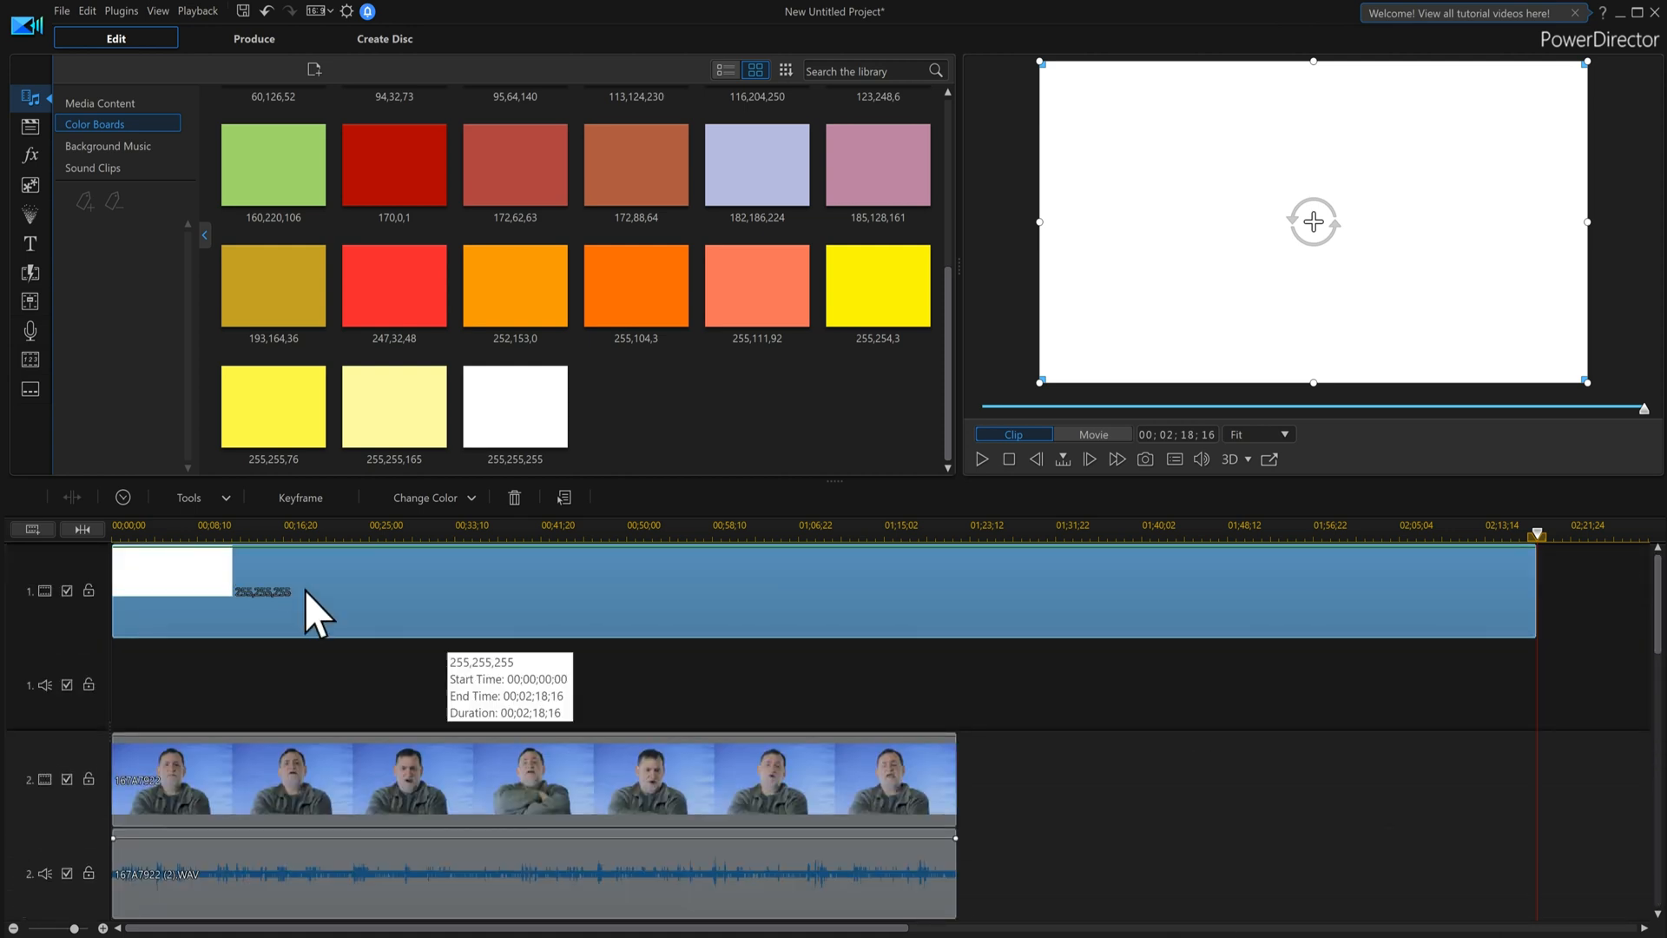
- Move the 167A7922 video together with its WAV audio from track 2 to track 6, starting at 00;00;00
{"action": "left_click", "coordinate": [93, 105]}
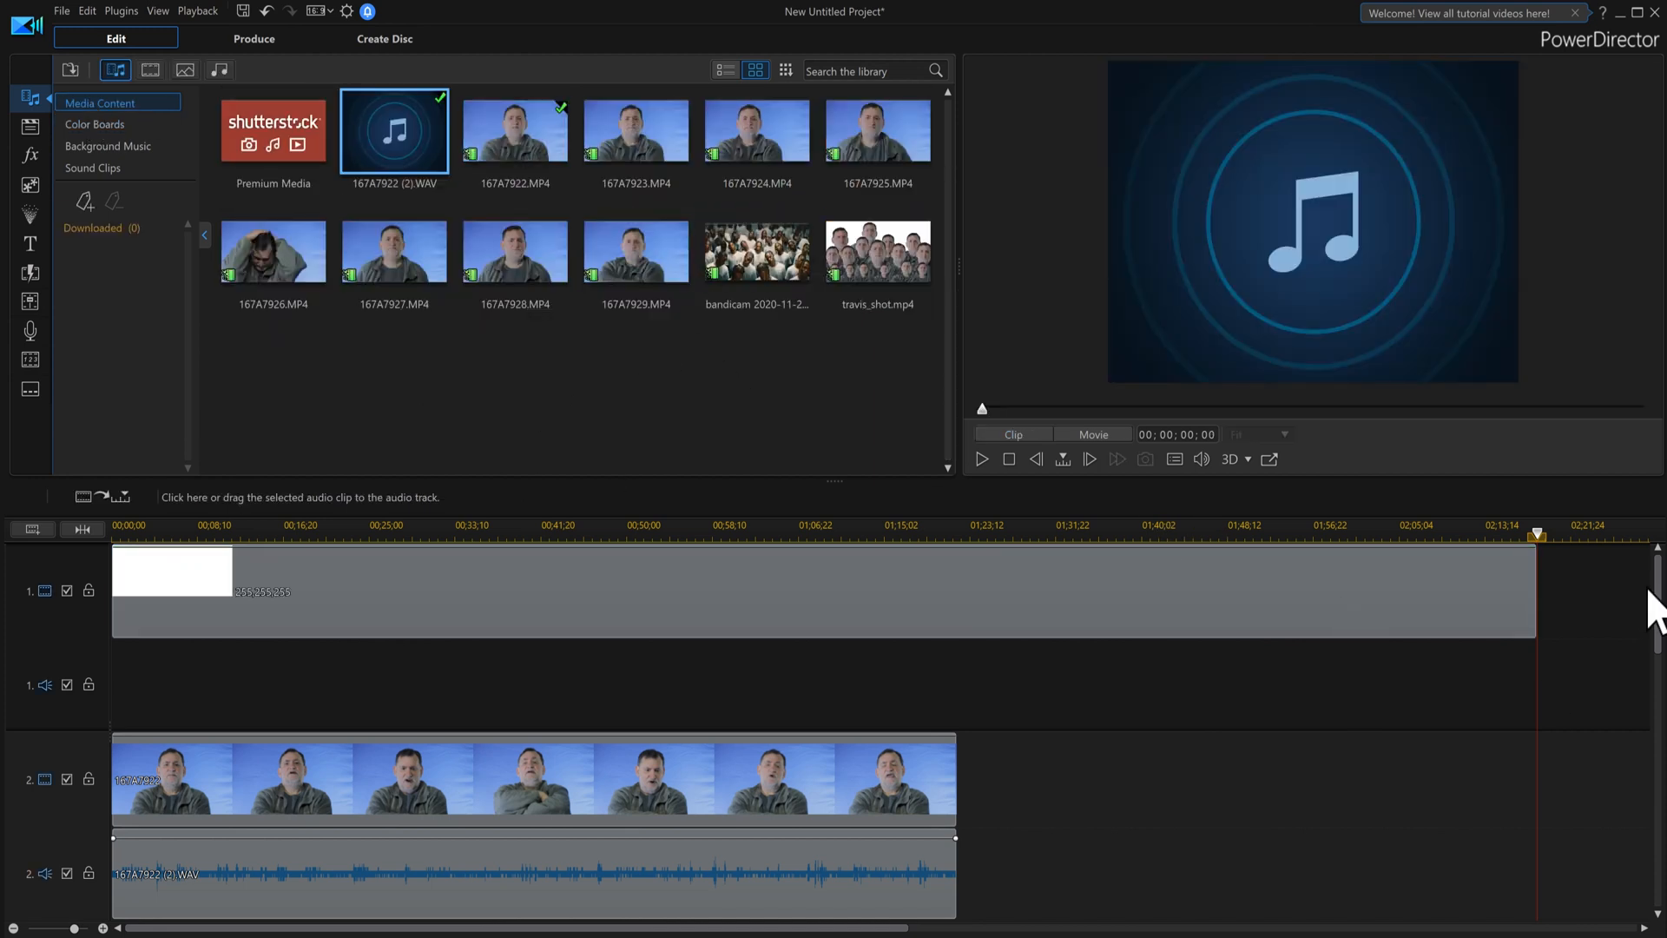
{"action": "mouse_move", "coordinate": [1659, 612]}
{"action": "left_mouse_down"}
{"action": "mouse_move", "coordinate": [1658, 881]}
{"action": "mouse_move", "coordinate": [1659, 599]}
{"action": "left_mouse_up"}
{"action": "scroll", "coordinate": [834, 721], "scroll_direction": "down", "scroll_amount": 2}
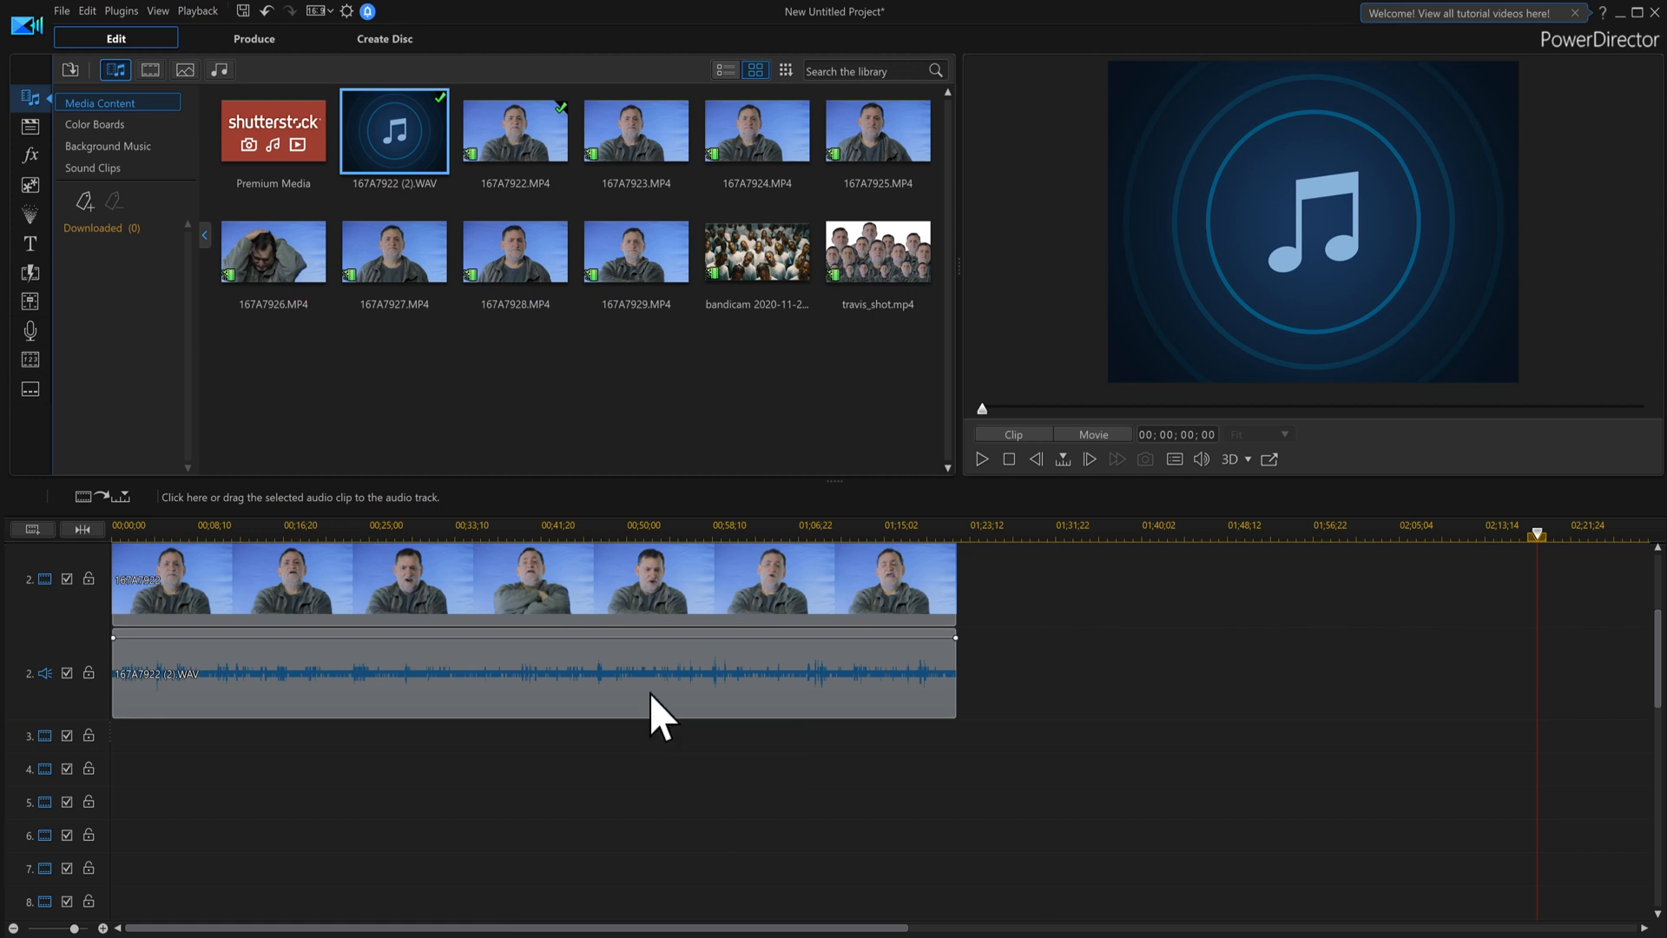
{"action": "left_click", "coordinate": [653, 699]}
{"action": "left_click", "coordinate": [644, 575]}
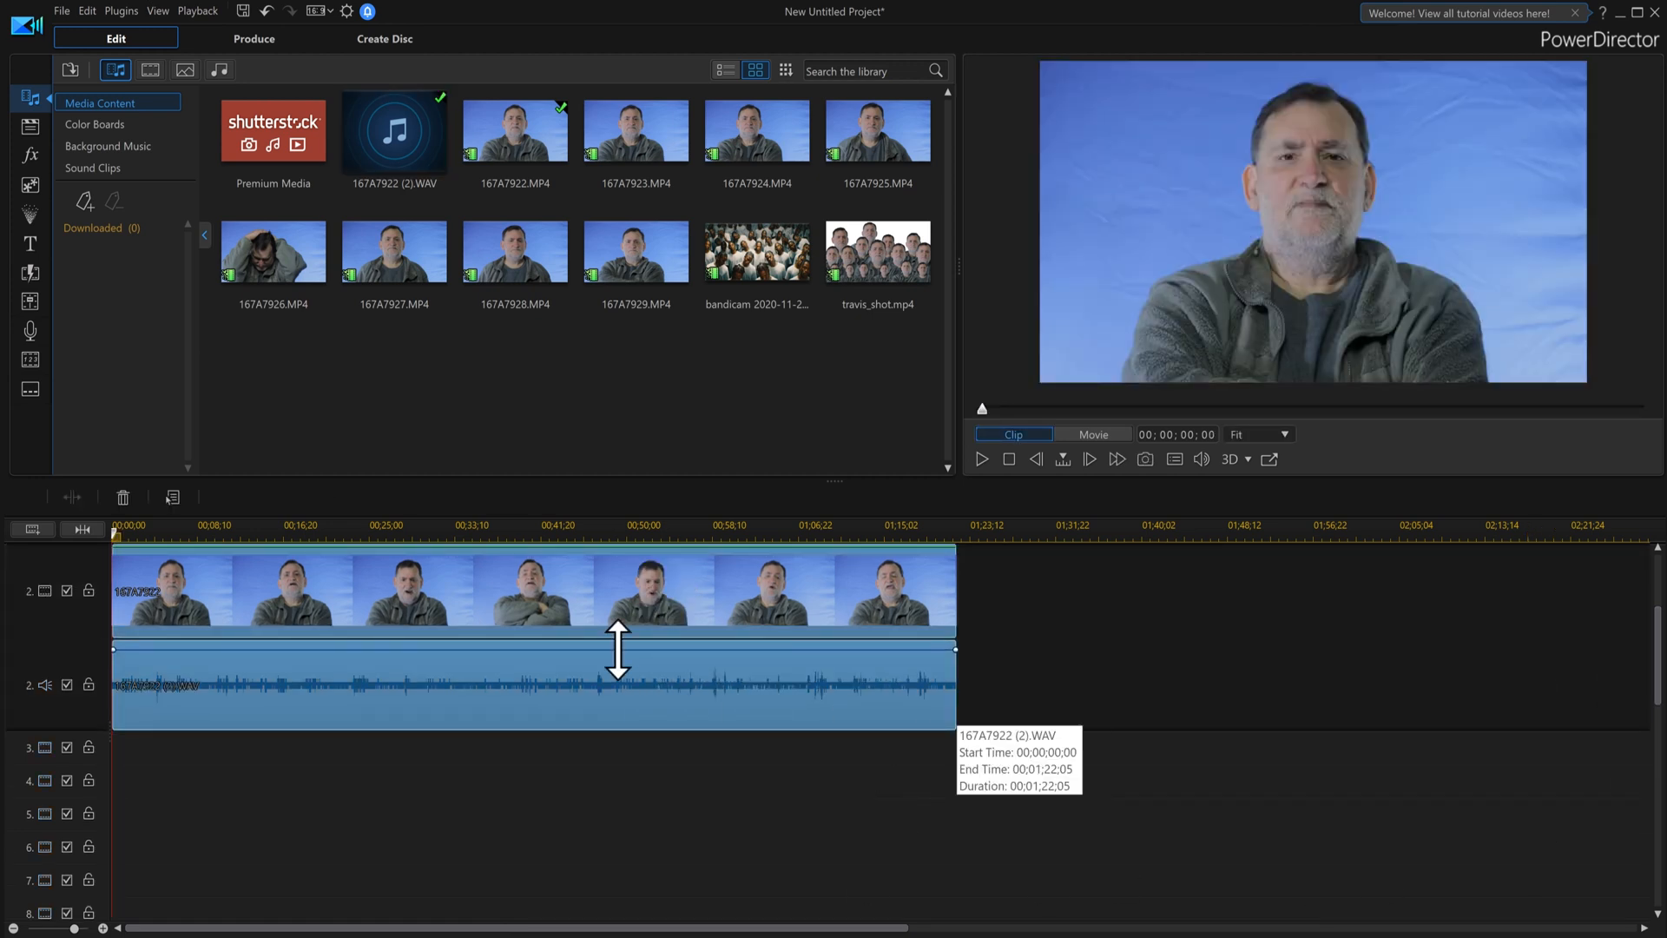
{"action": "scroll", "coordinate": [534, 660], "scroll_direction": "down", "scroll_amount": 1}
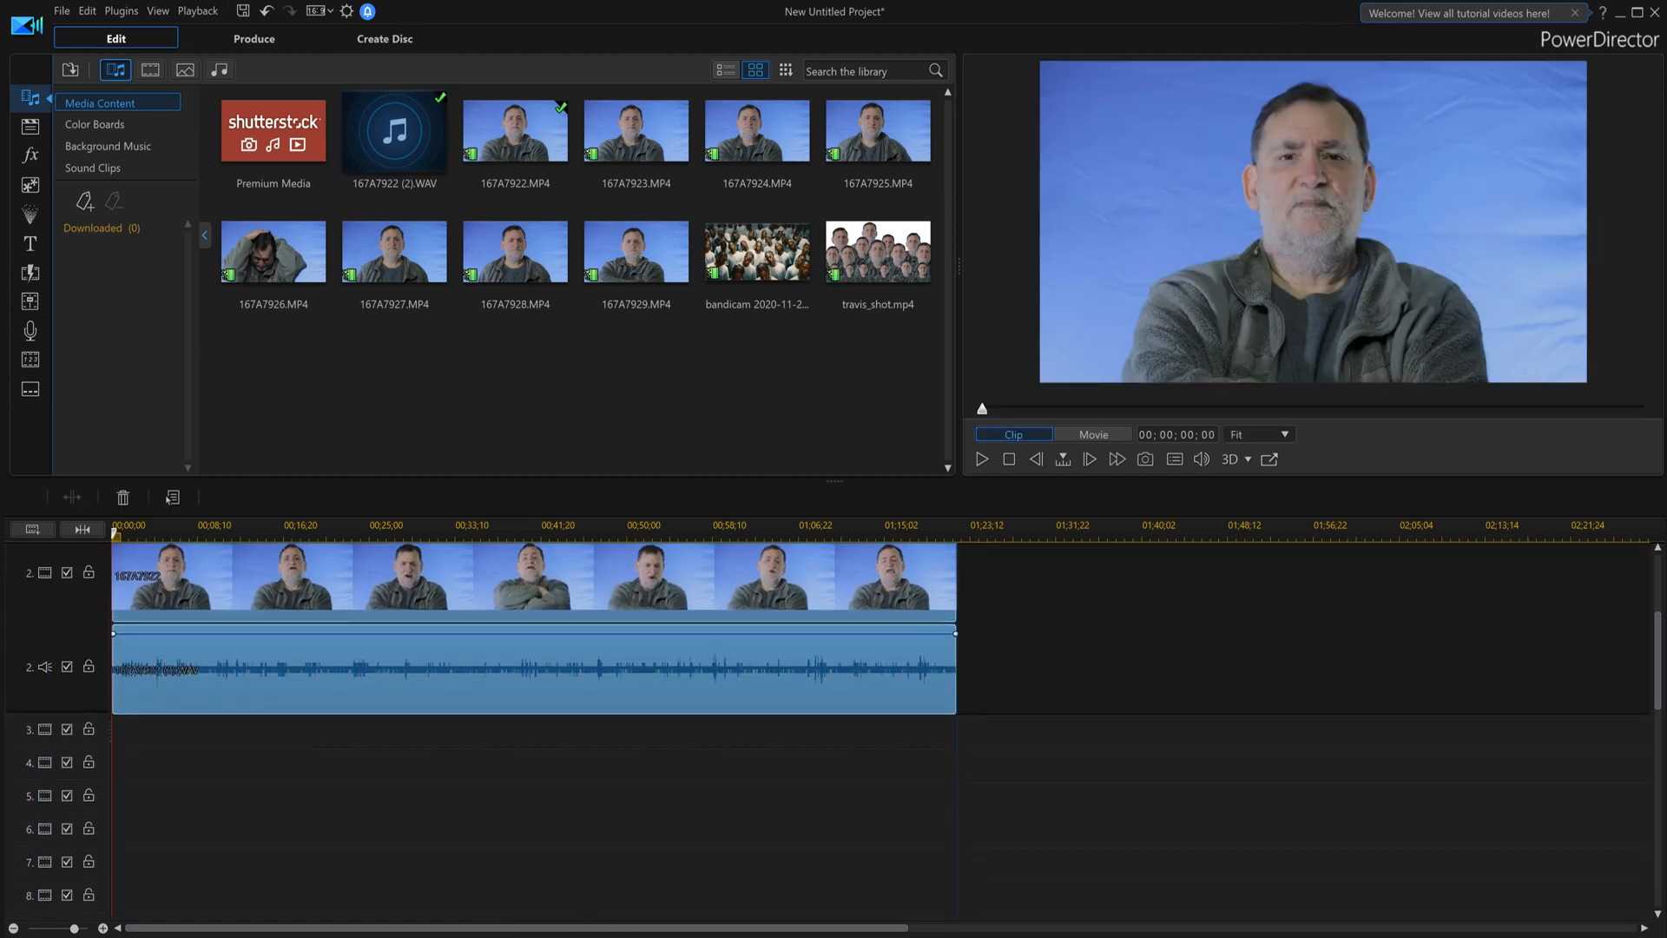
{"action": "left_click_drag", "start_coordinate": [528, 926], "coordinate": [512, 792]}
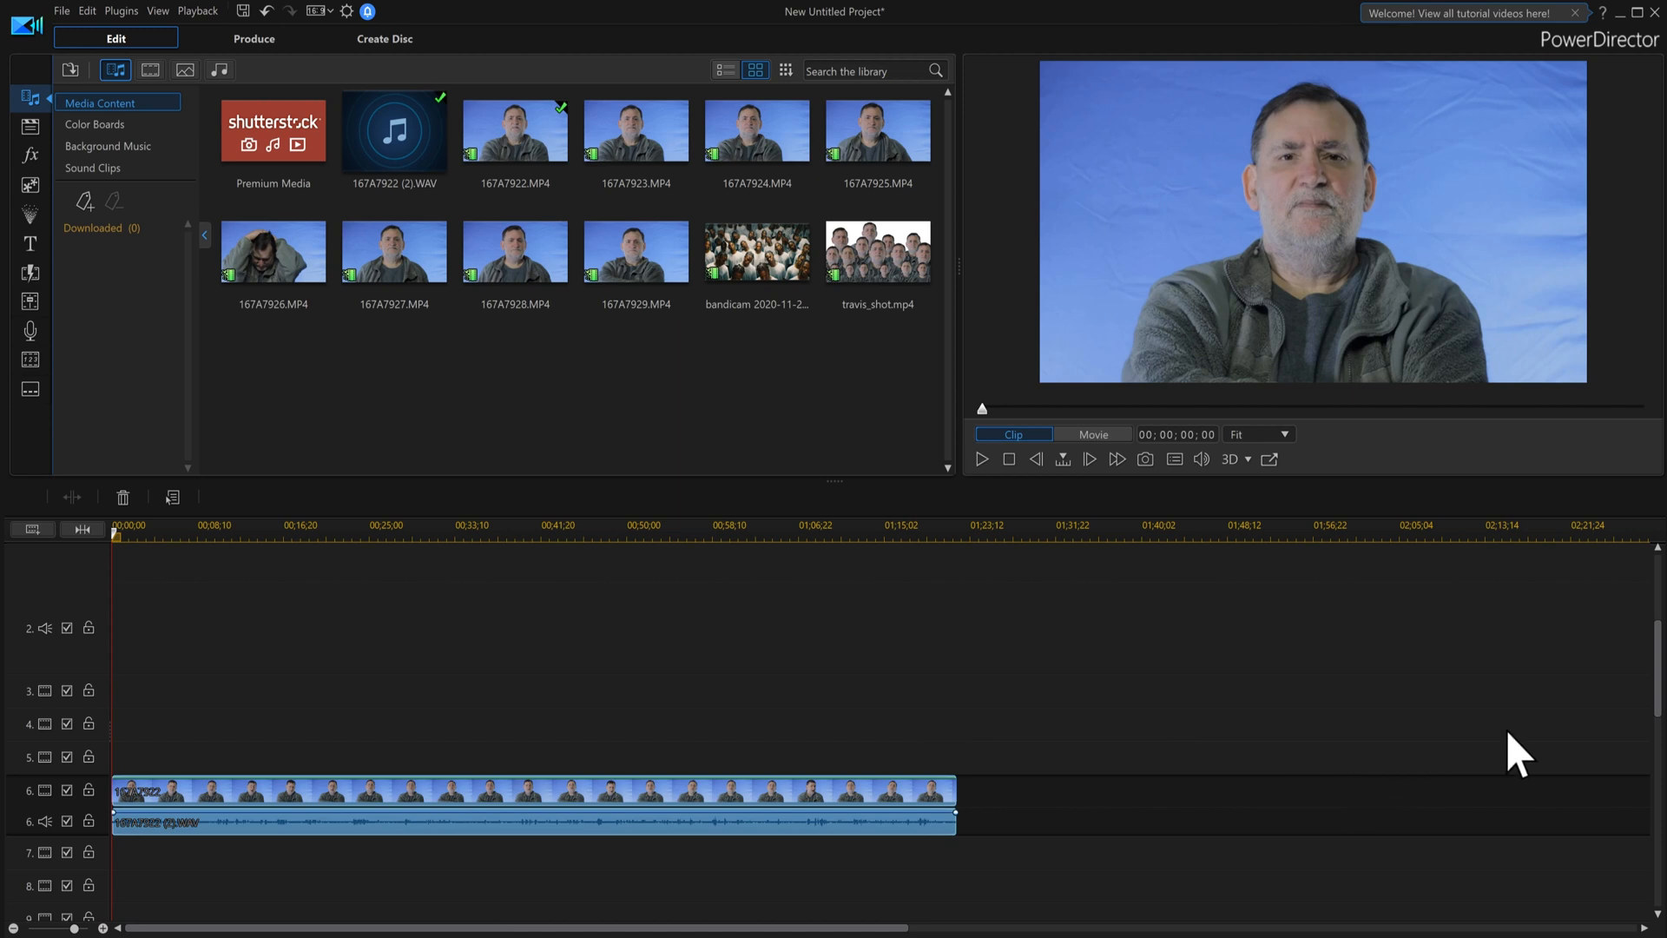
- Open the 167A7922 video clip on track 6 in the PiP Designer
{"action": "left_click_drag", "start_coordinate": [1657, 662], "coordinate": [1656, 549]}
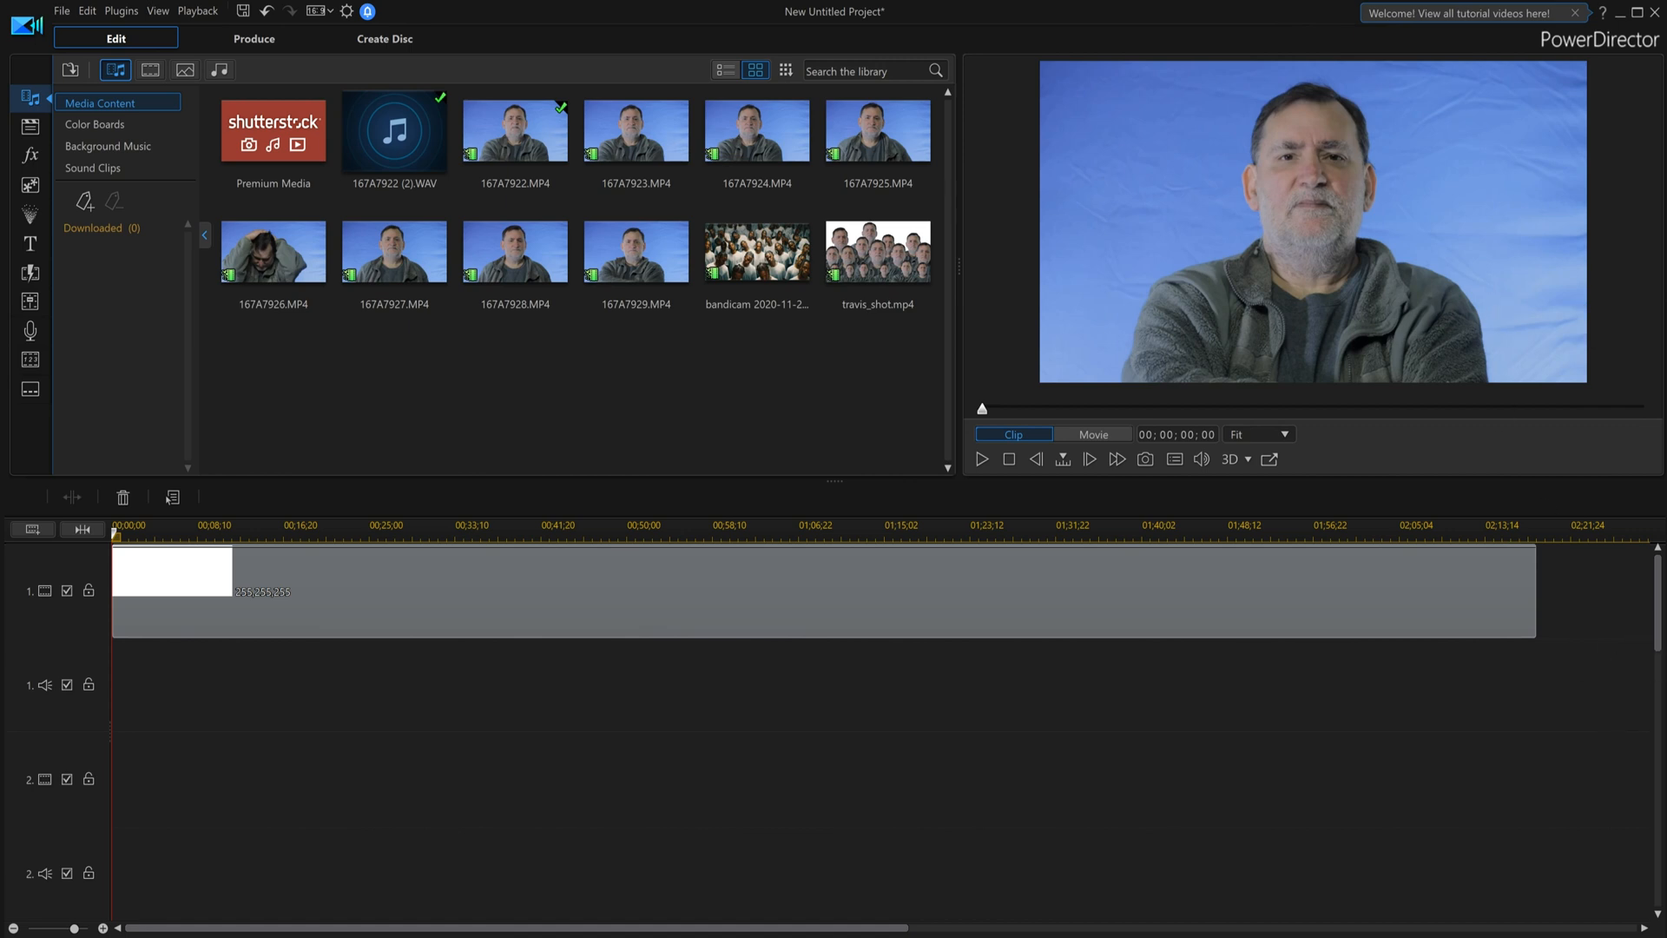
{"action": "left_click_drag", "start_coordinate": [1657, 575], "coordinate": [1657, 583]}
{"action": "scroll", "coordinate": [1650, 717], "scroll_direction": "down", "scroll_amount": 3}
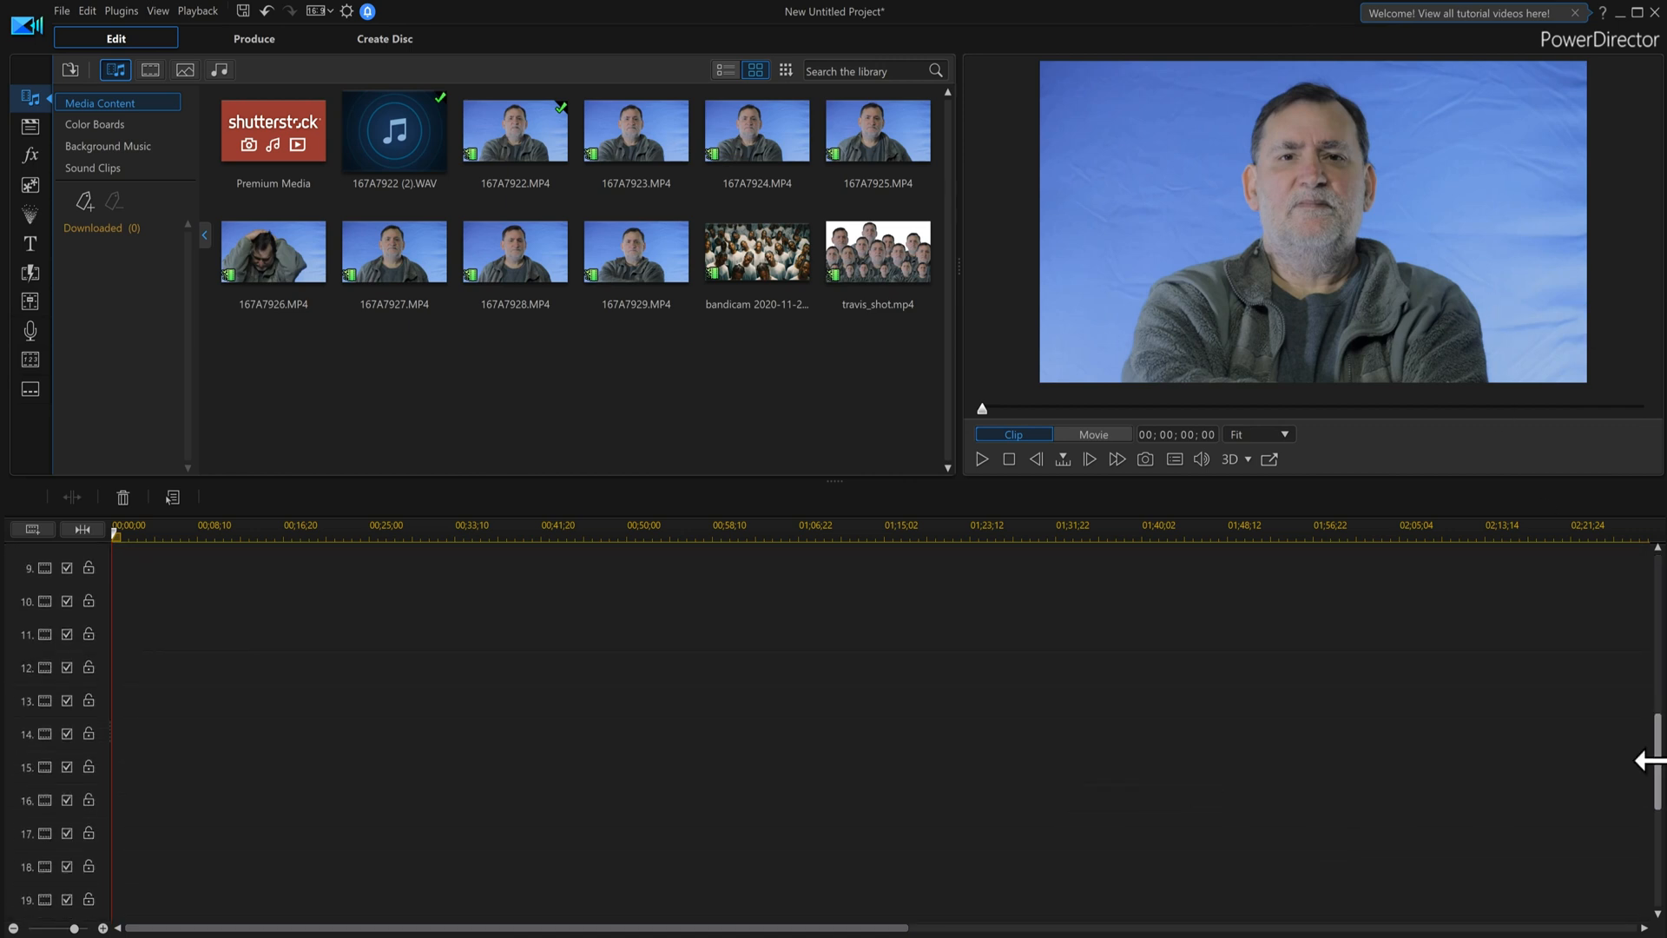
{"action": "left_click_drag", "start_coordinate": [1647, 737], "coordinate": [1653, 658]}
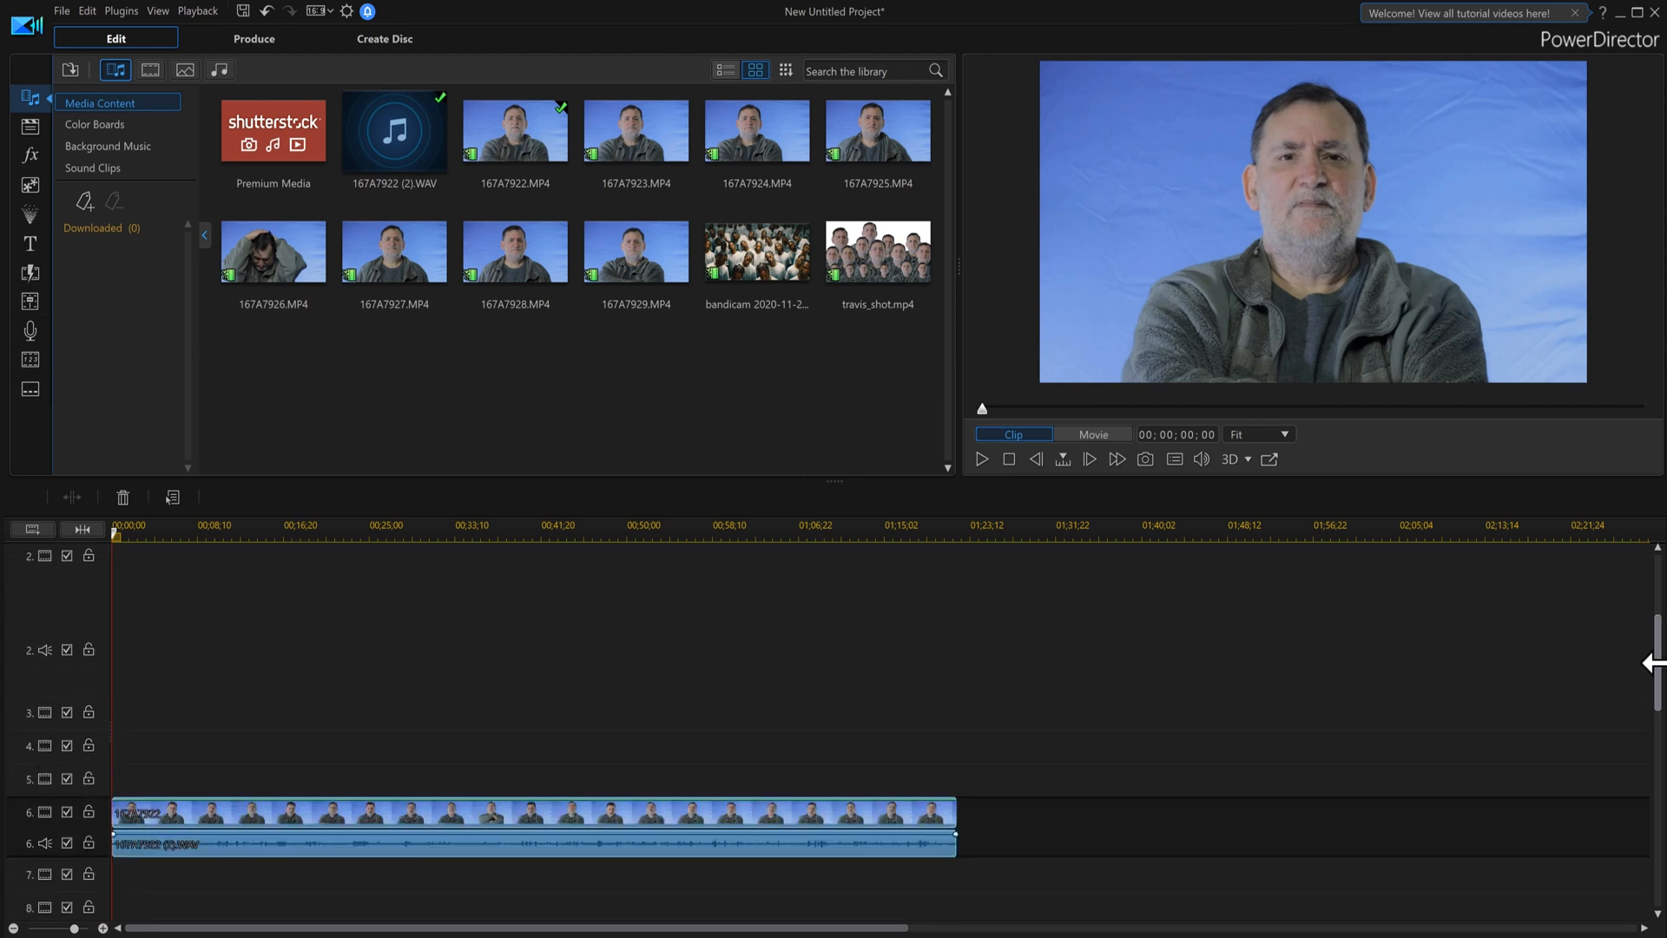
{"action": "left_click", "coordinate": [521, 821]}
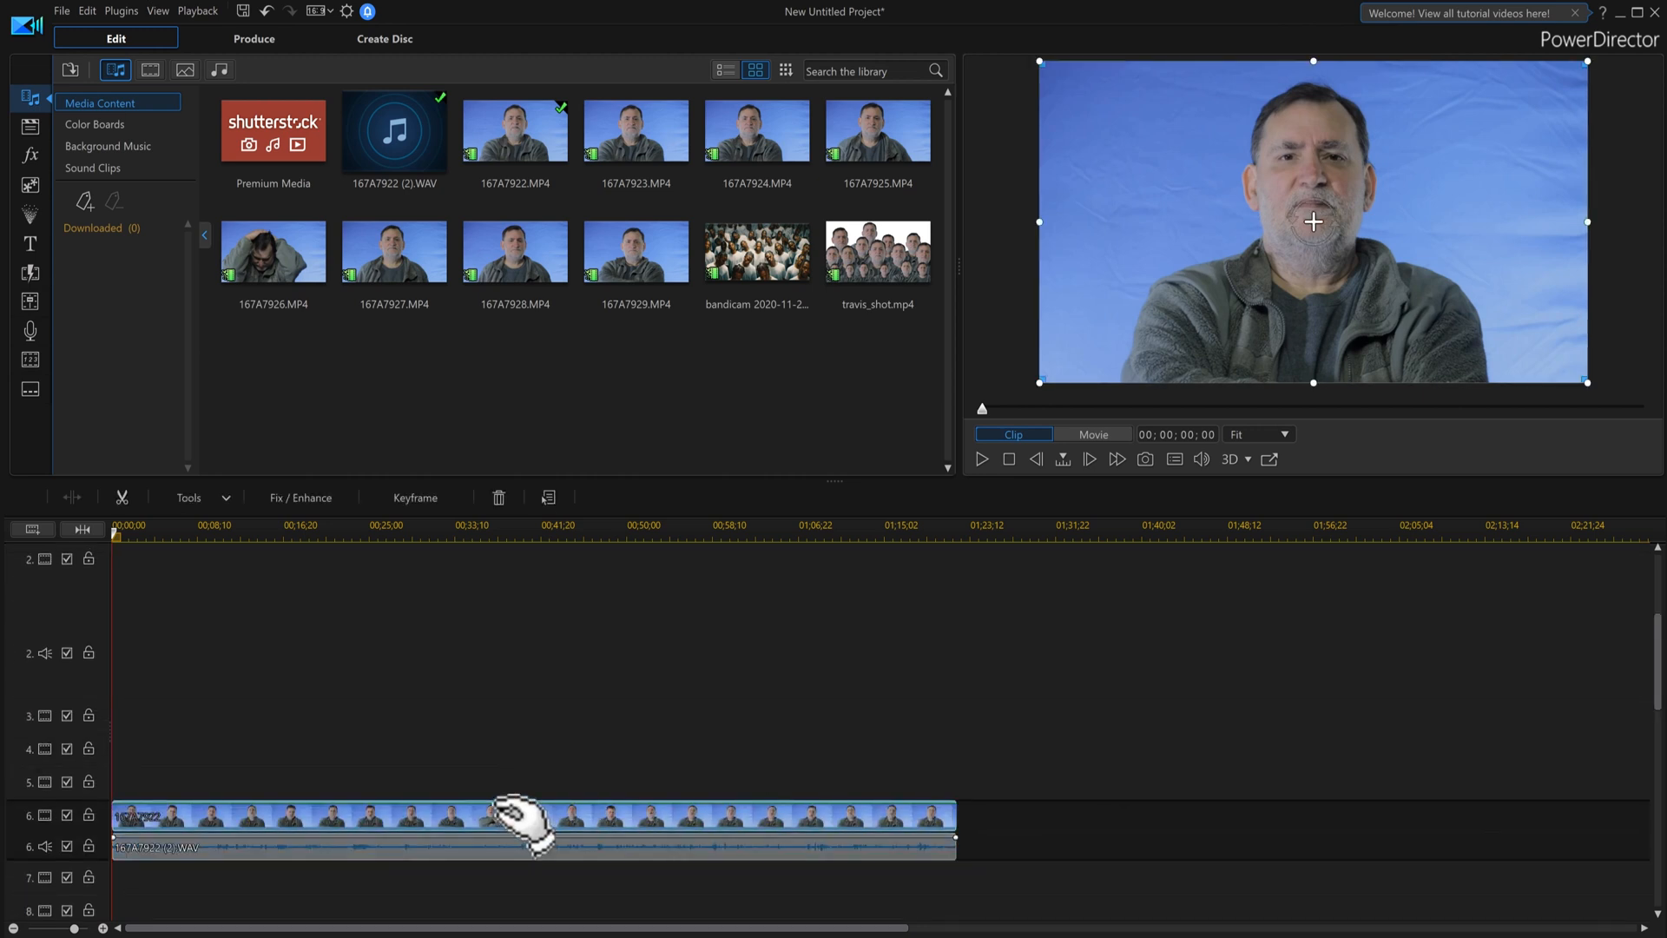
{"action": "left_click", "coordinate": [235, 507]}
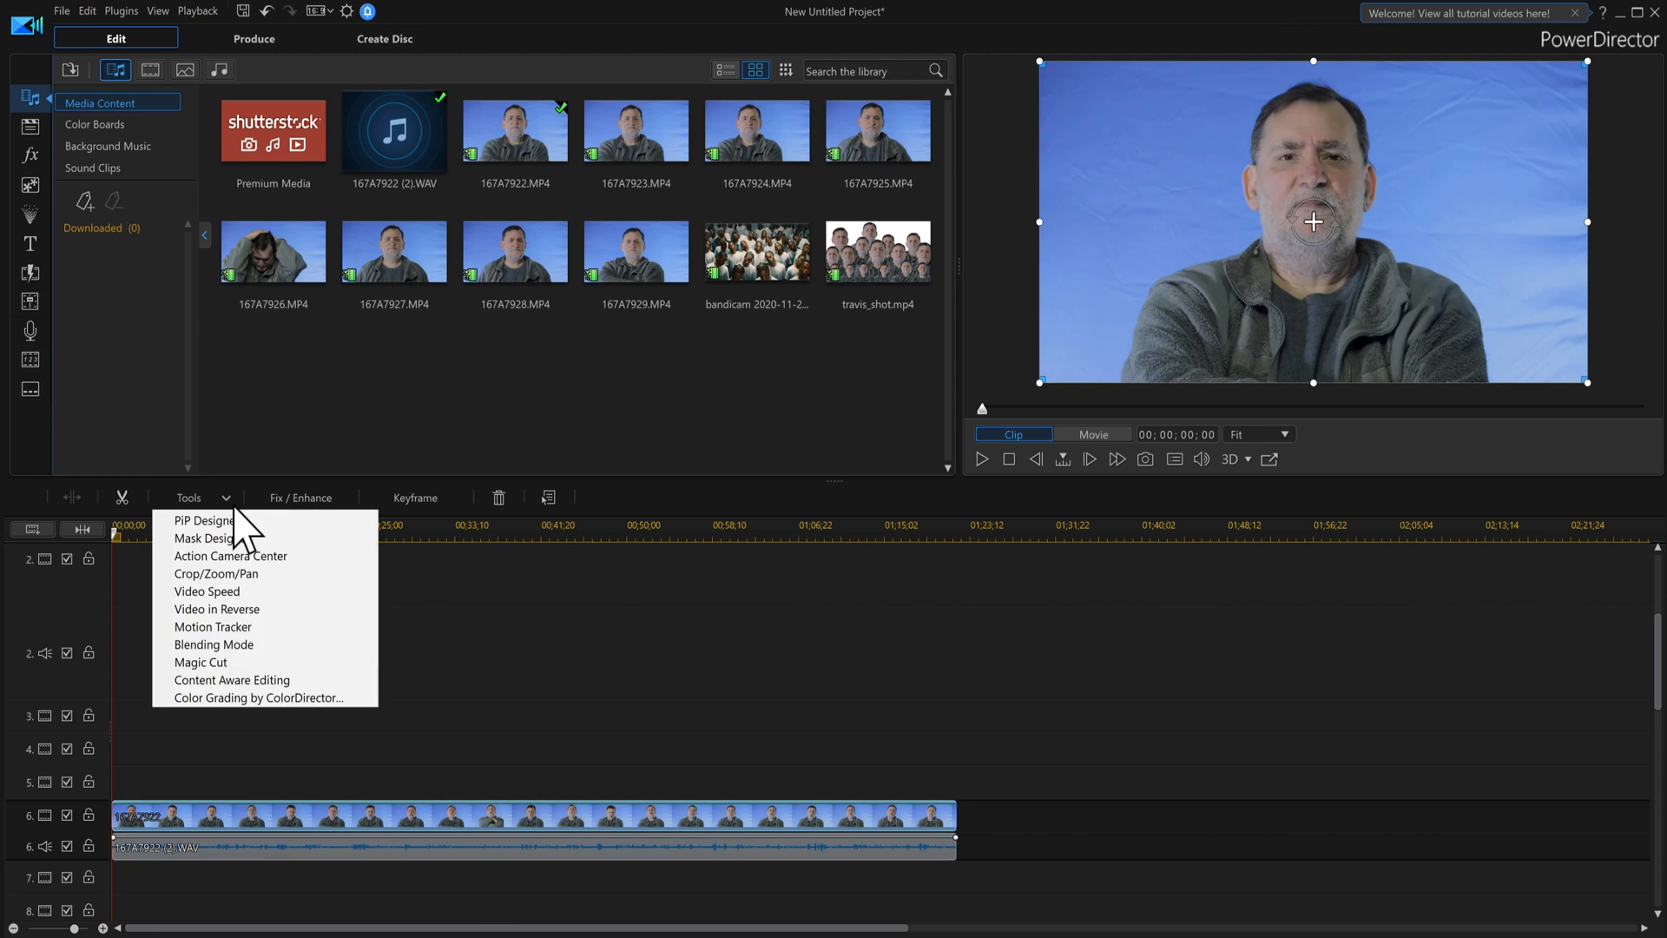
{"action": "left_click", "coordinate": [352, 612]}
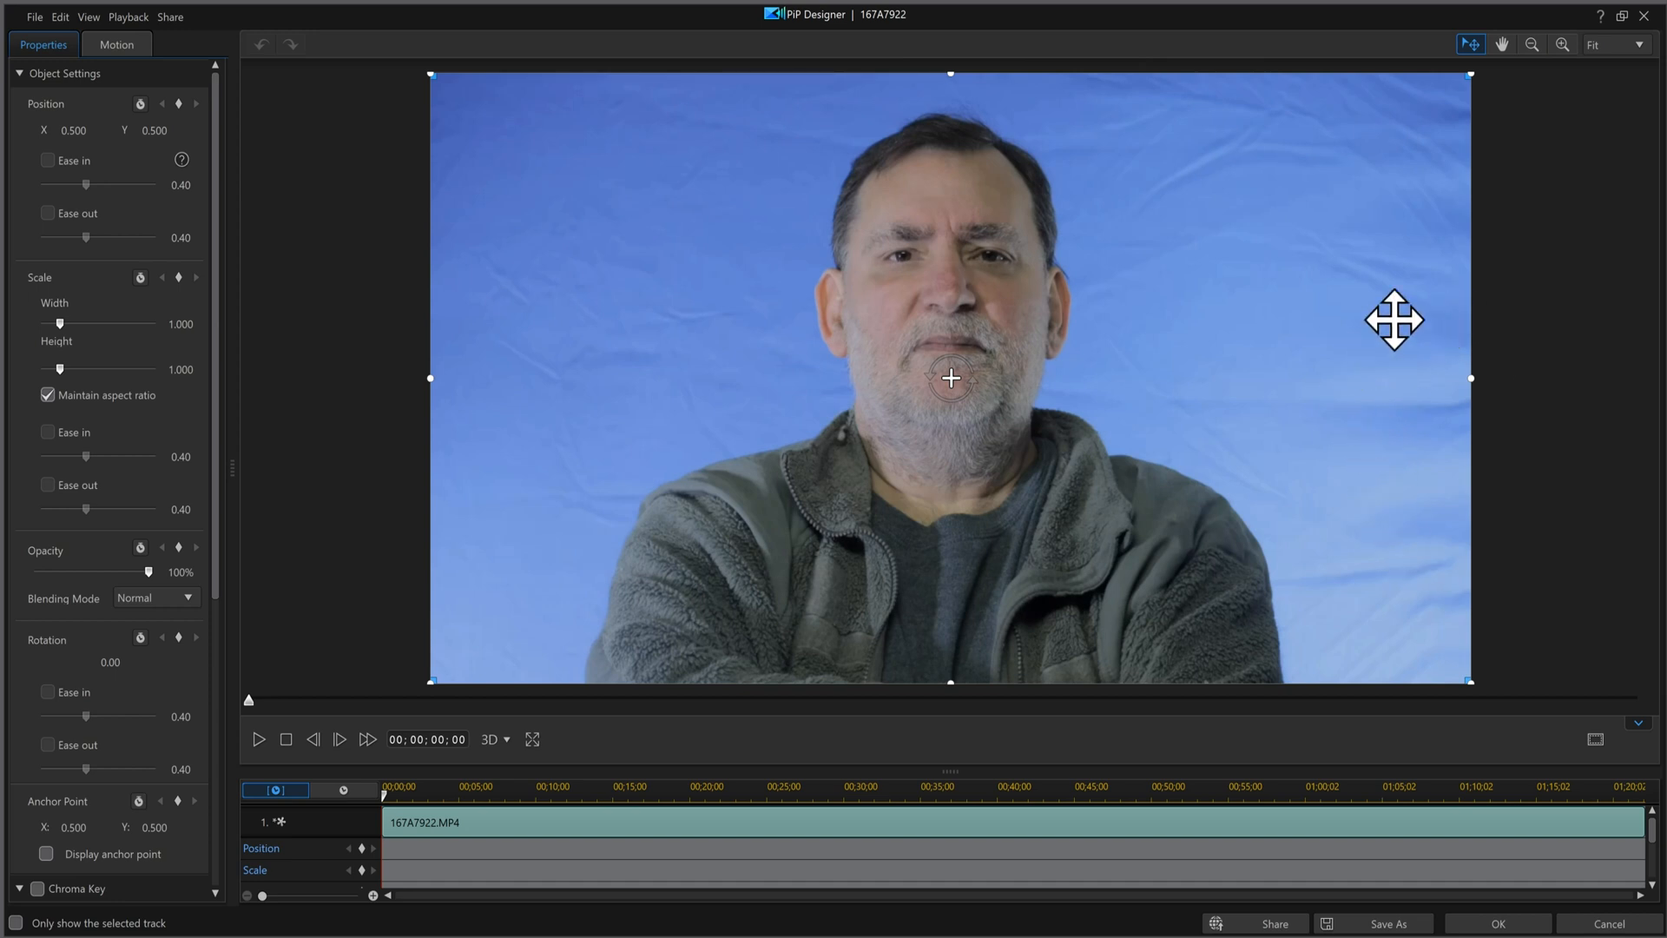
- Enable Chroma Key on the 167A7922 clip, sample the blue backdrop beside the neck, set Color Range to 34, and apply it
{"action": "left_click", "coordinate": [18, 75]}
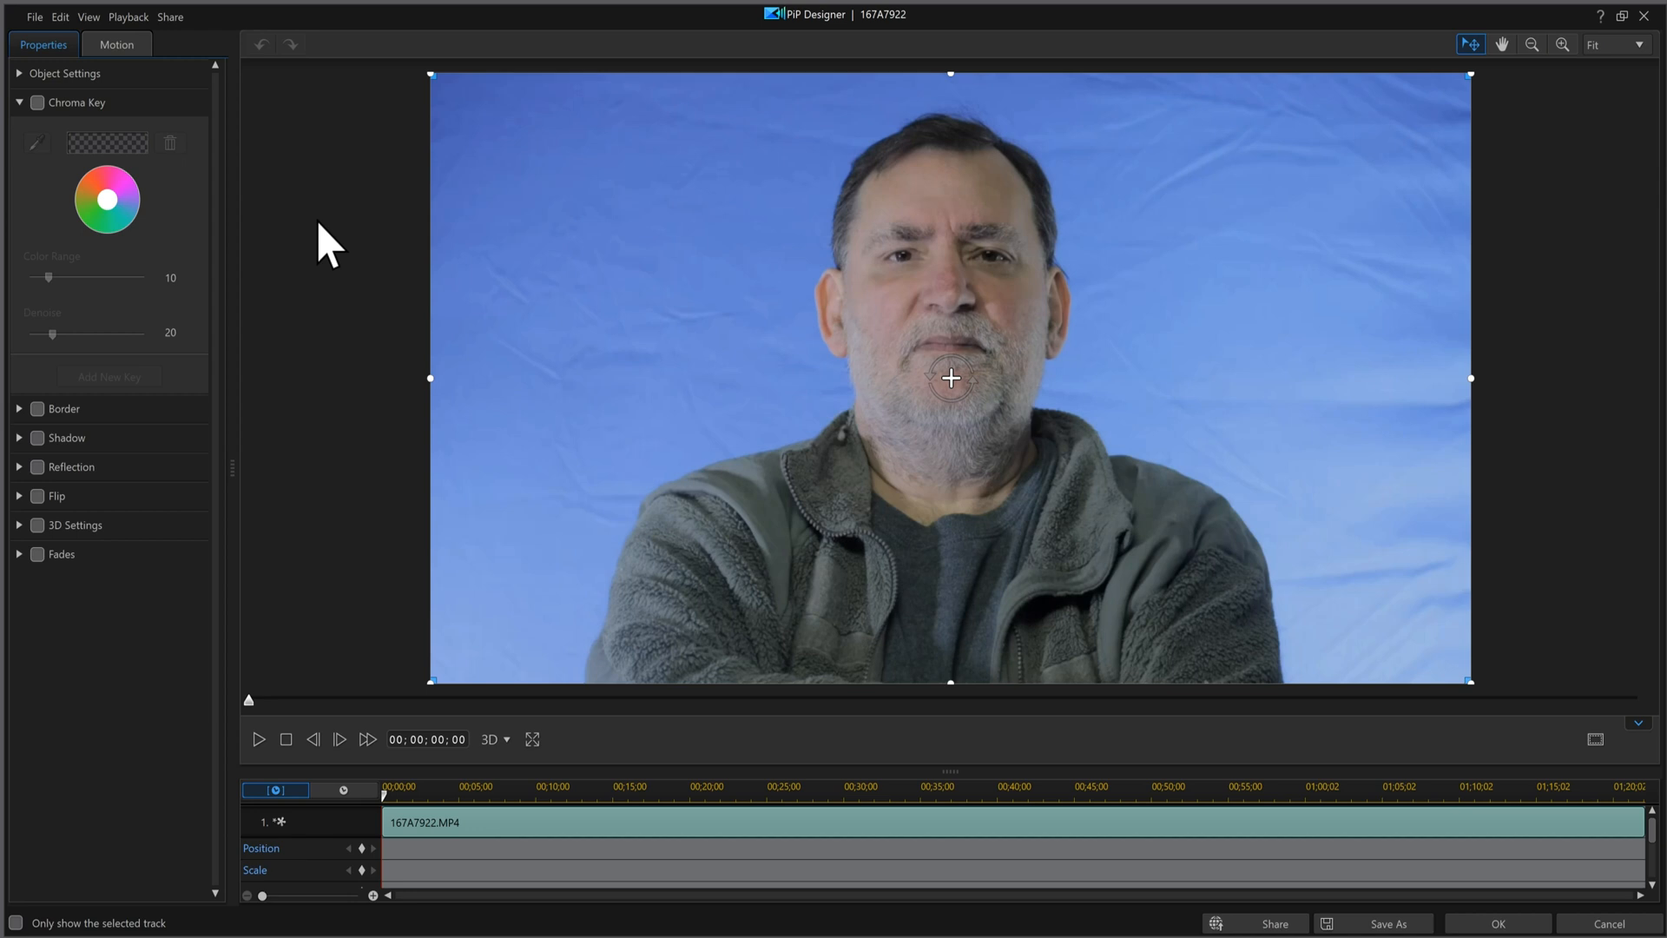
{"action": "left_click", "coordinate": [37, 103]}
{"action": "left_click", "coordinate": [36, 141]}
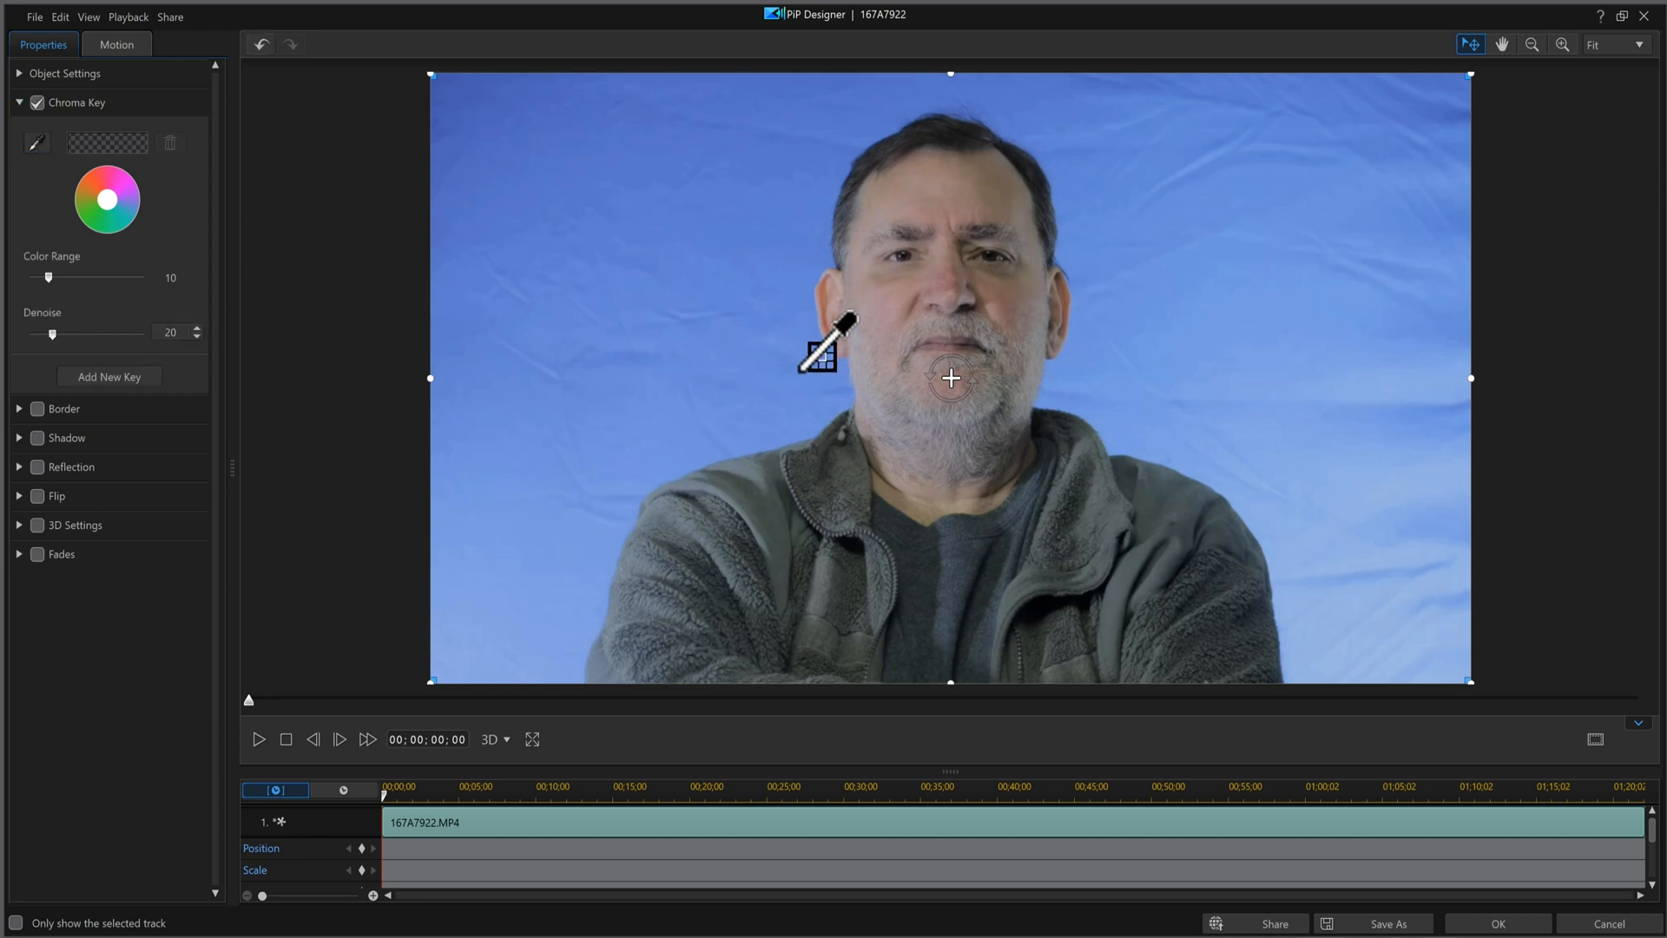
{"action": "left_click", "coordinate": [814, 422]}
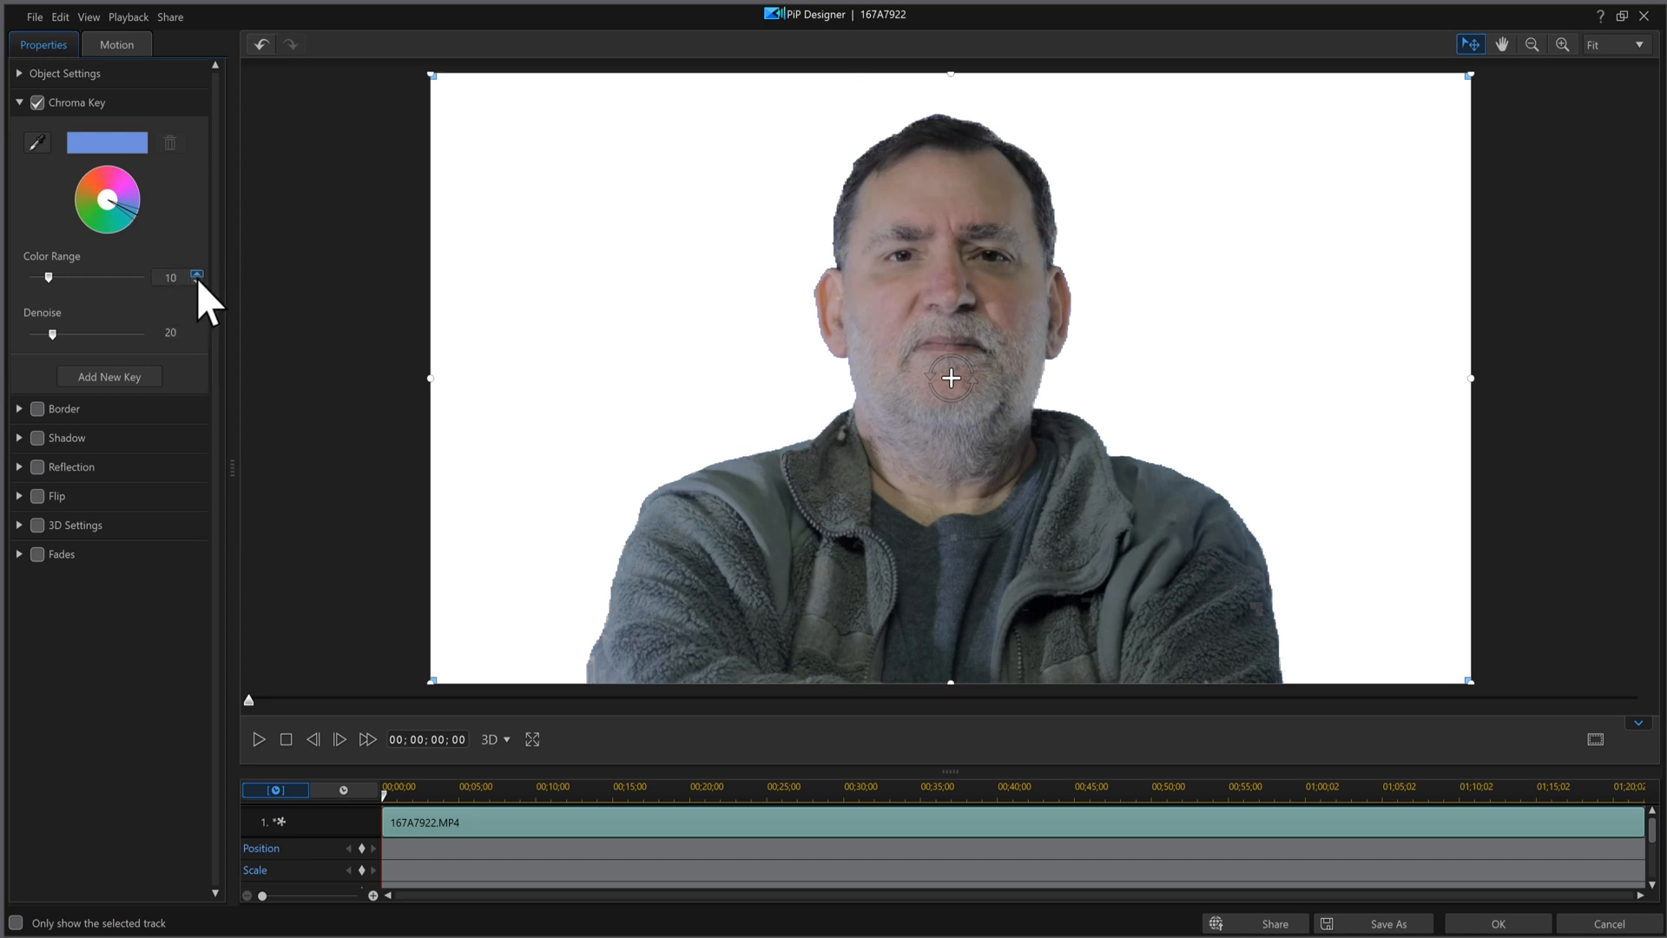
{"action": "left_click_drag", "start_coordinate": [196, 275], "coordinate": [196, 275]}
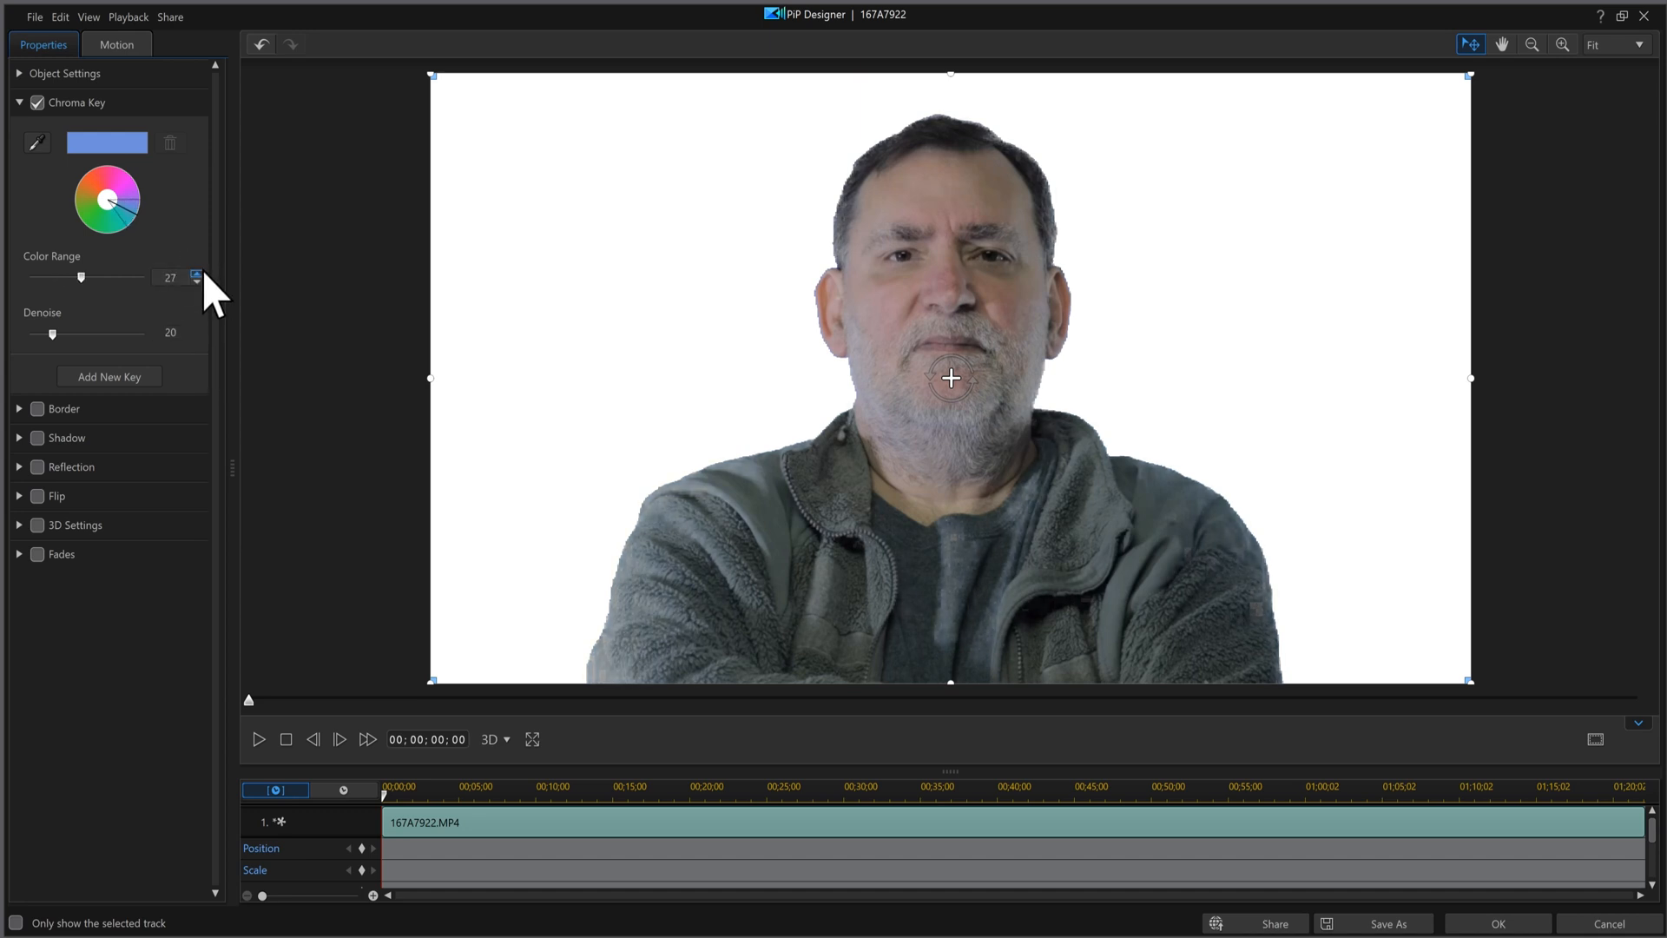
{"action": "left_click_drag", "start_coordinate": [196, 275], "coordinate": [197, 275]}
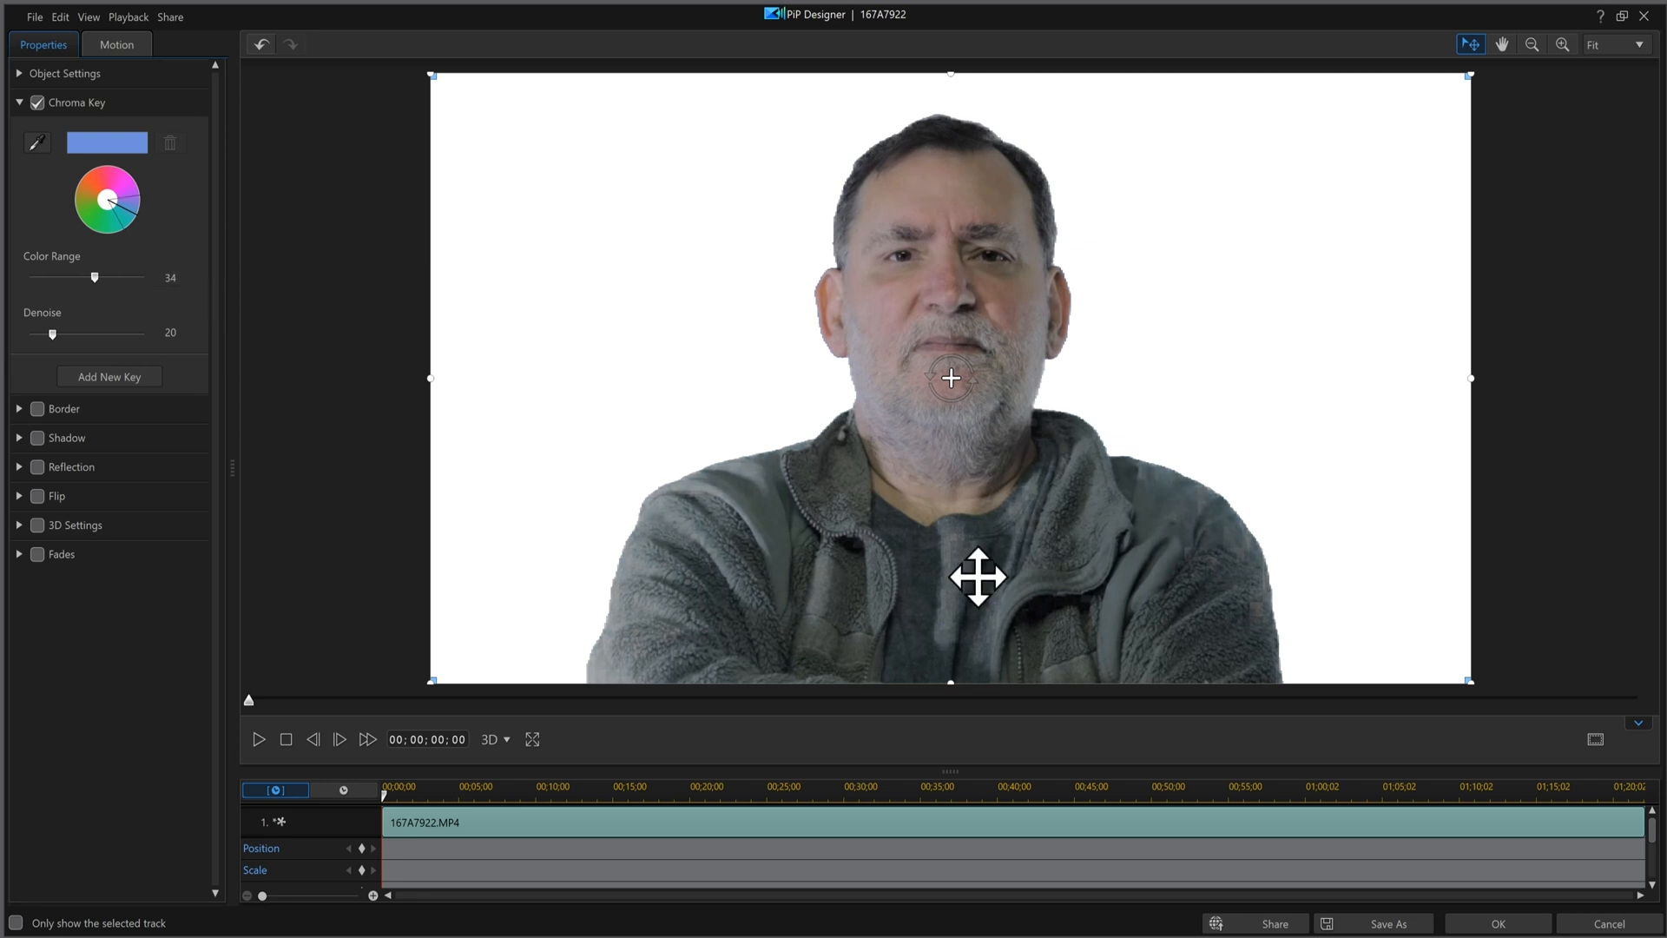
{"action": "left_click", "coordinate": [1500, 923]}
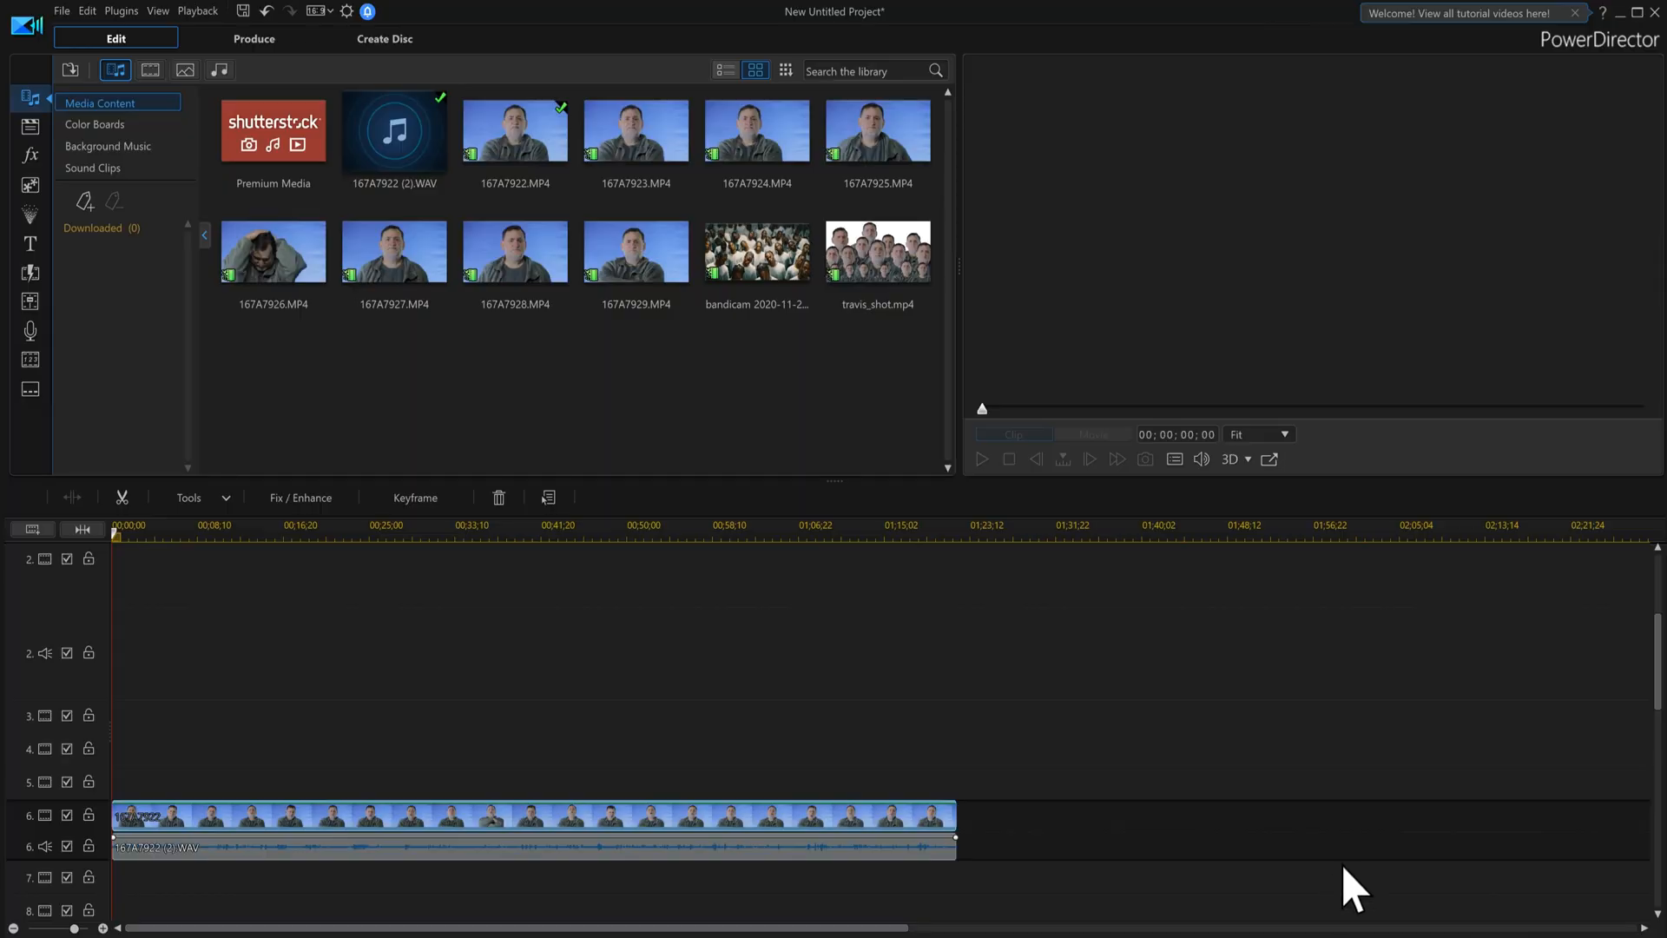
- Shrink the 167A7922 figure to roughly three-fifths of the frame size and place it at the lower edge, slightly right of center
{"action": "left_click", "coordinate": [903, 815]}
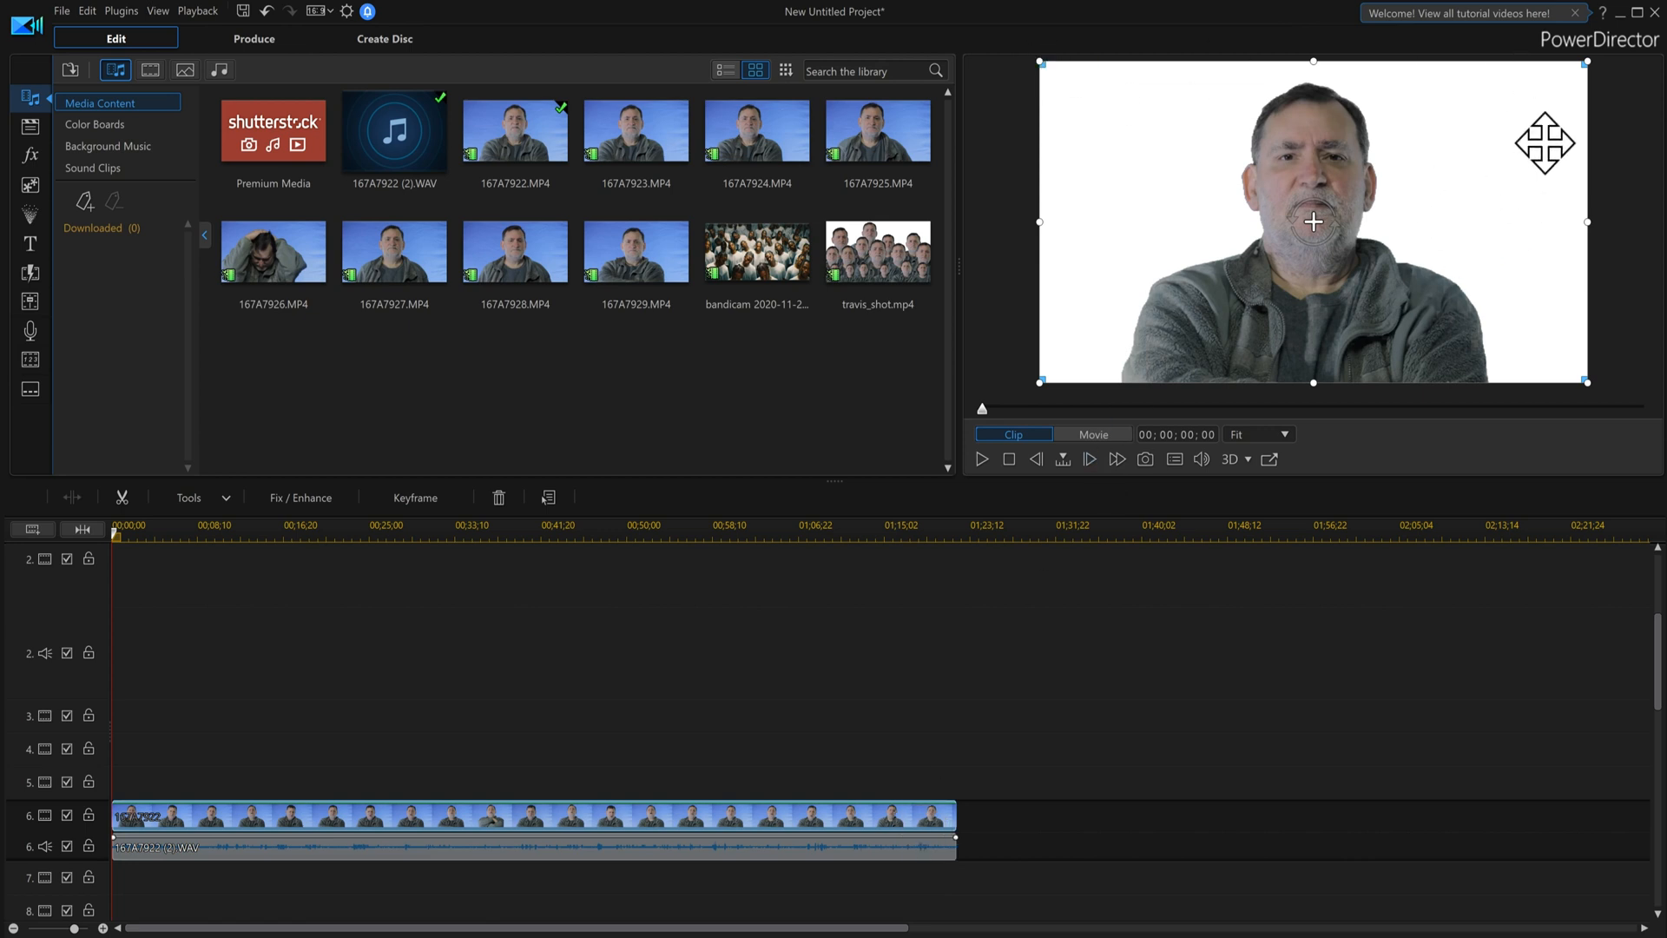
{"action": "left_click_drag", "start_coordinate": [1587, 61], "coordinate": [1475, 127]}
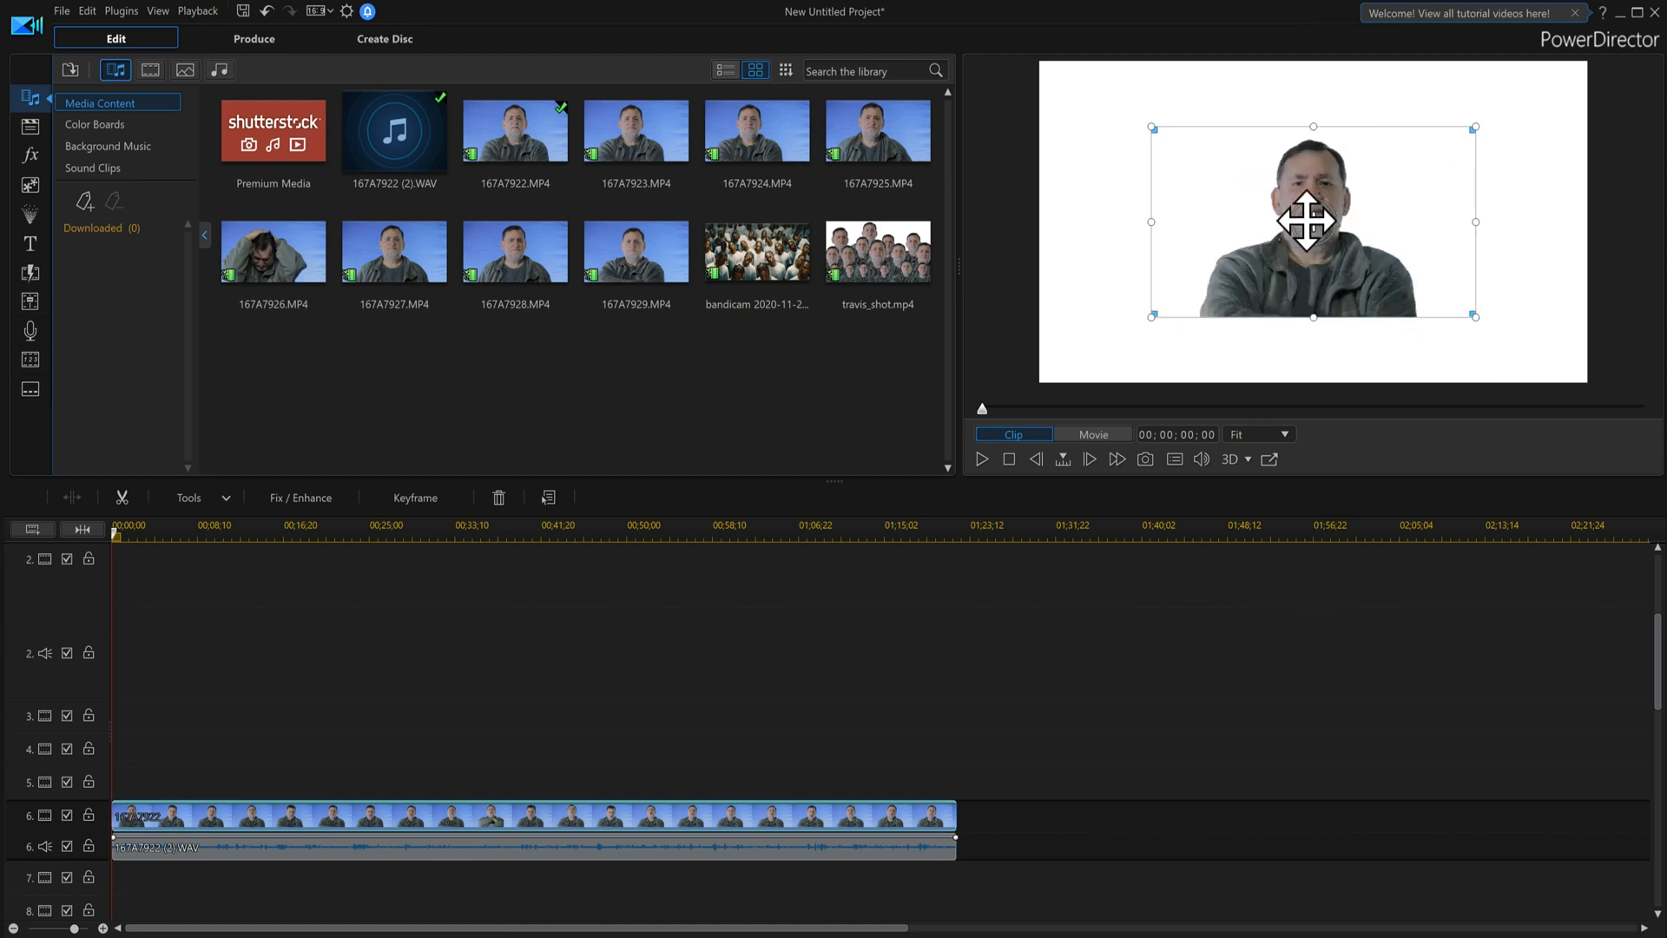
{"action": "mouse_move", "coordinate": [1316, 216]}
{"action": "left_mouse_down"}
{"action": "mouse_move", "coordinate": [1401, 202]}
{"action": "mouse_move", "coordinate": [1339, 238]}
{"action": "mouse_move", "coordinate": [1347, 201]}
{"action": "mouse_move", "coordinate": [1316, 230]}
{"action": "left_mouse_up"}
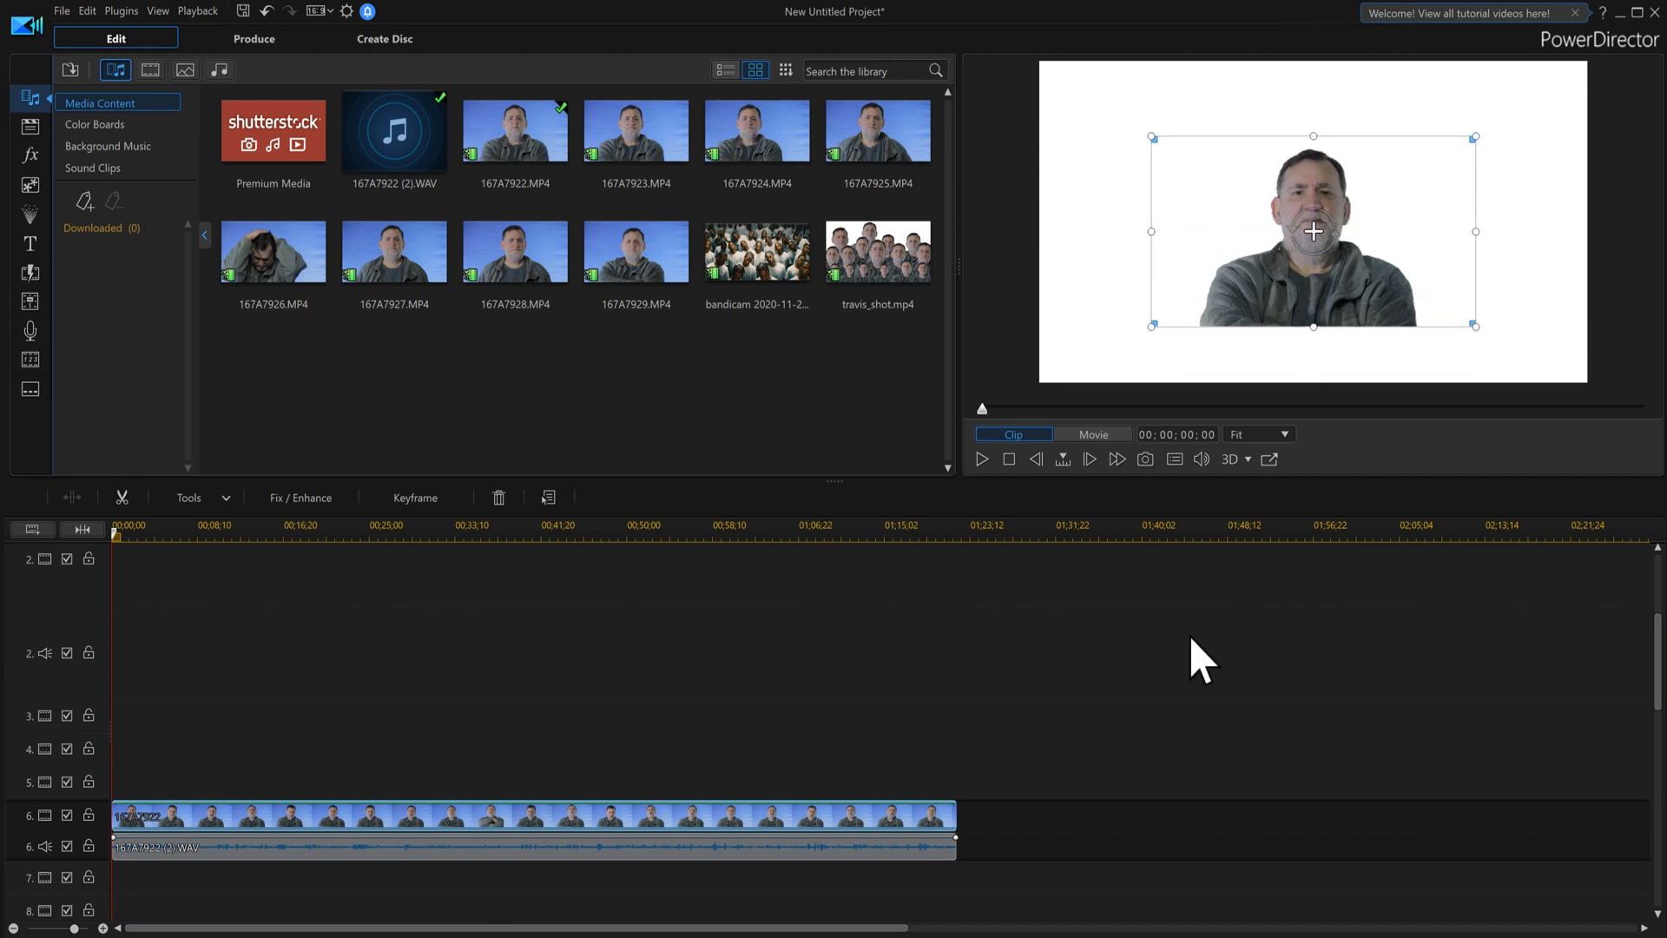
{"action": "left_click_drag", "start_coordinate": [1314, 231], "coordinate": [1325, 288]}
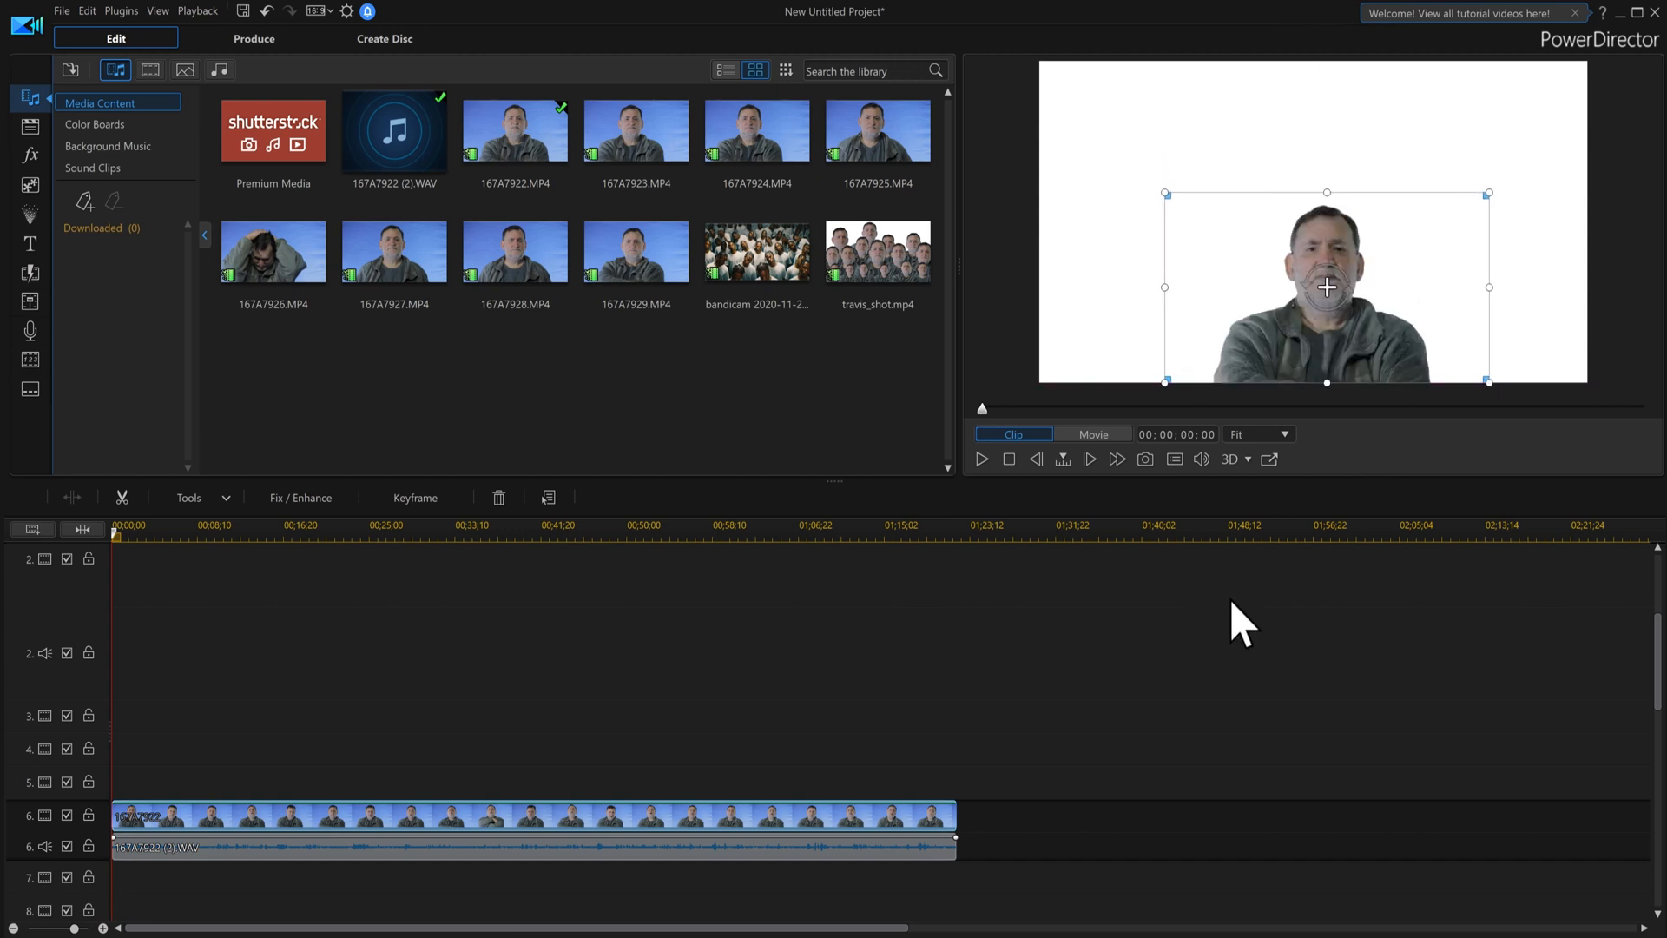
- Preview the 167A7923 video and place it on track 2 starting at 00;00;00
{"action": "left_click", "coordinate": [657, 130]}
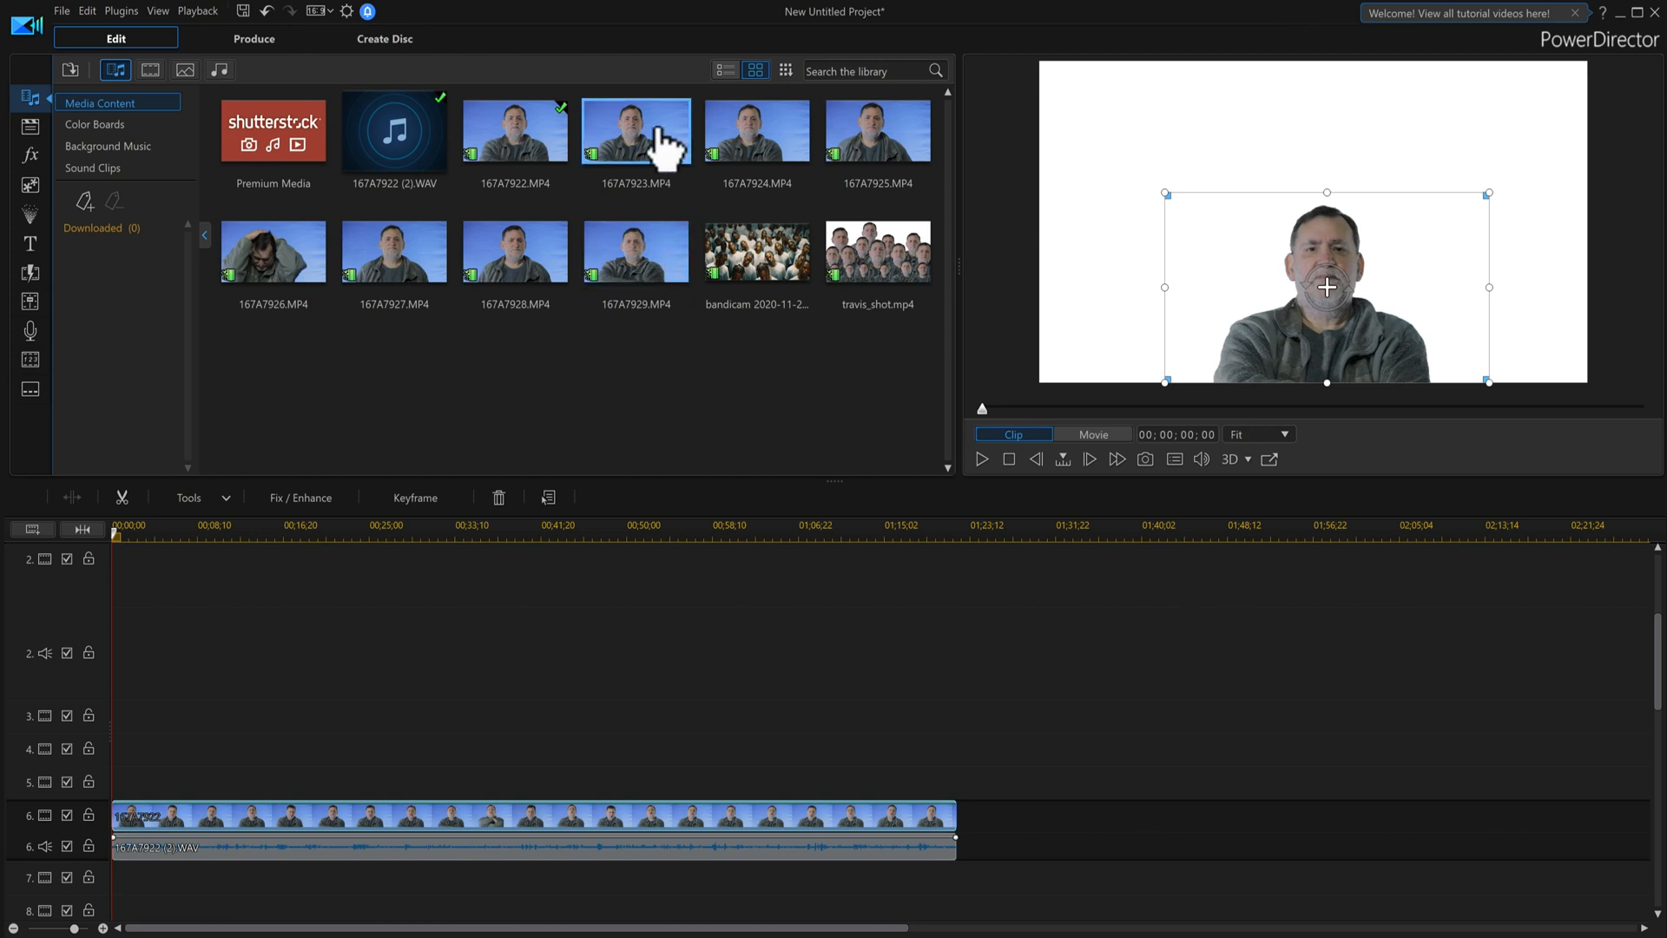
{"action": "left_click_drag", "start_coordinate": [1659, 673], "coordinate": [1659, 613]}
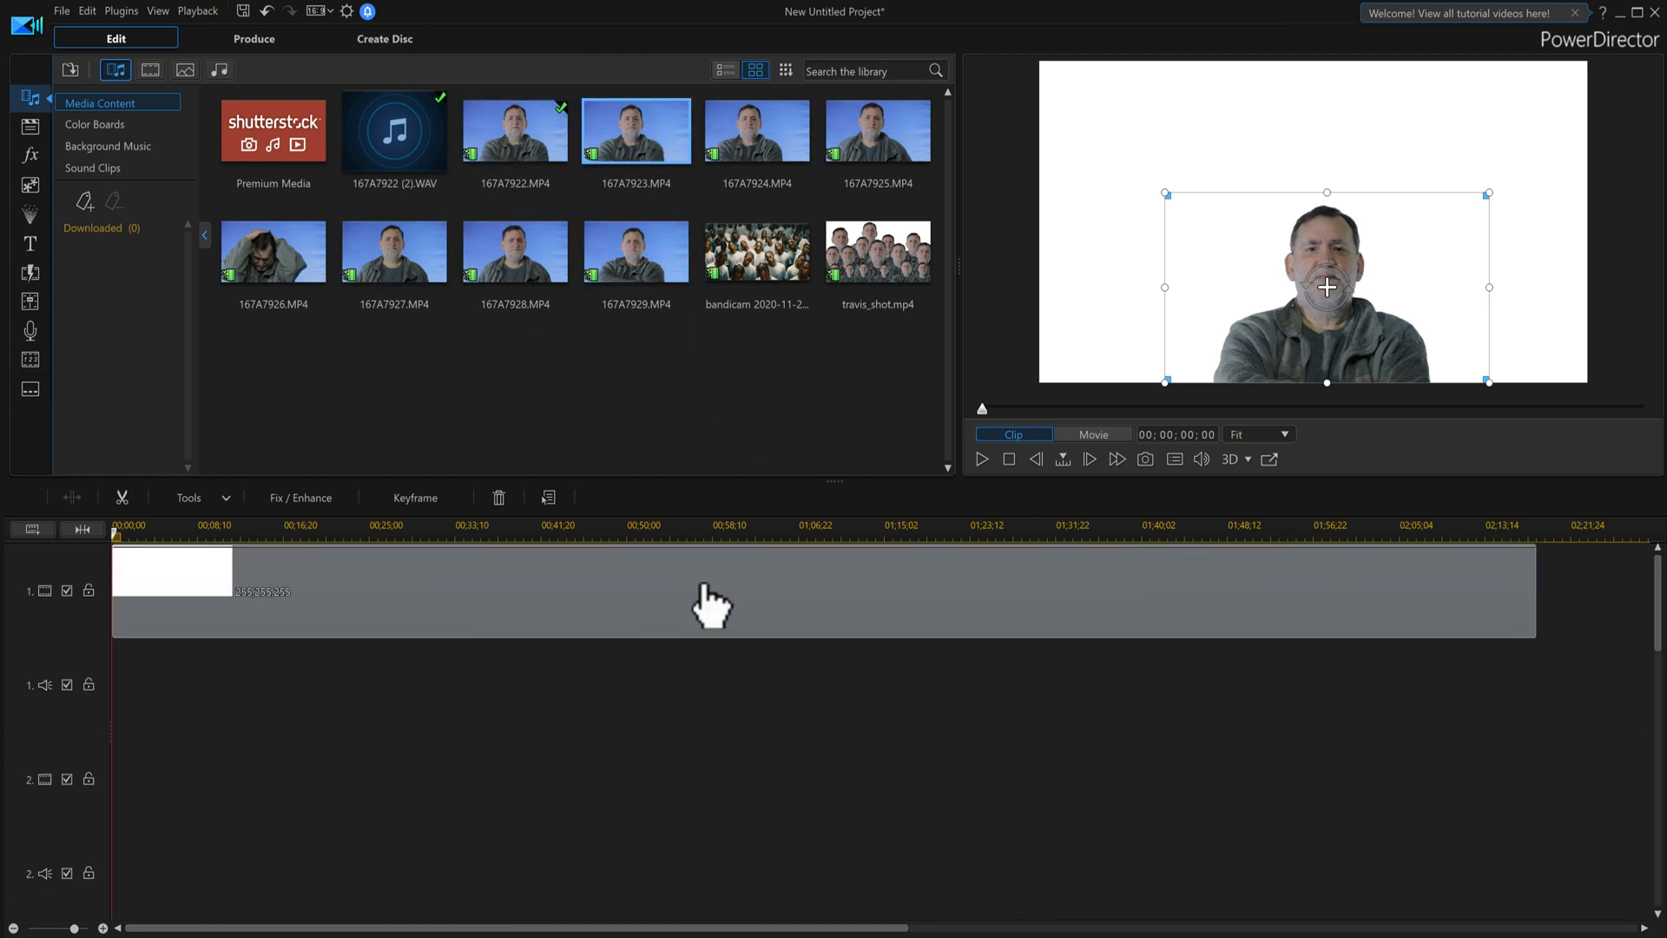
{"action": "left_click", "coordinate": [980, 504]}
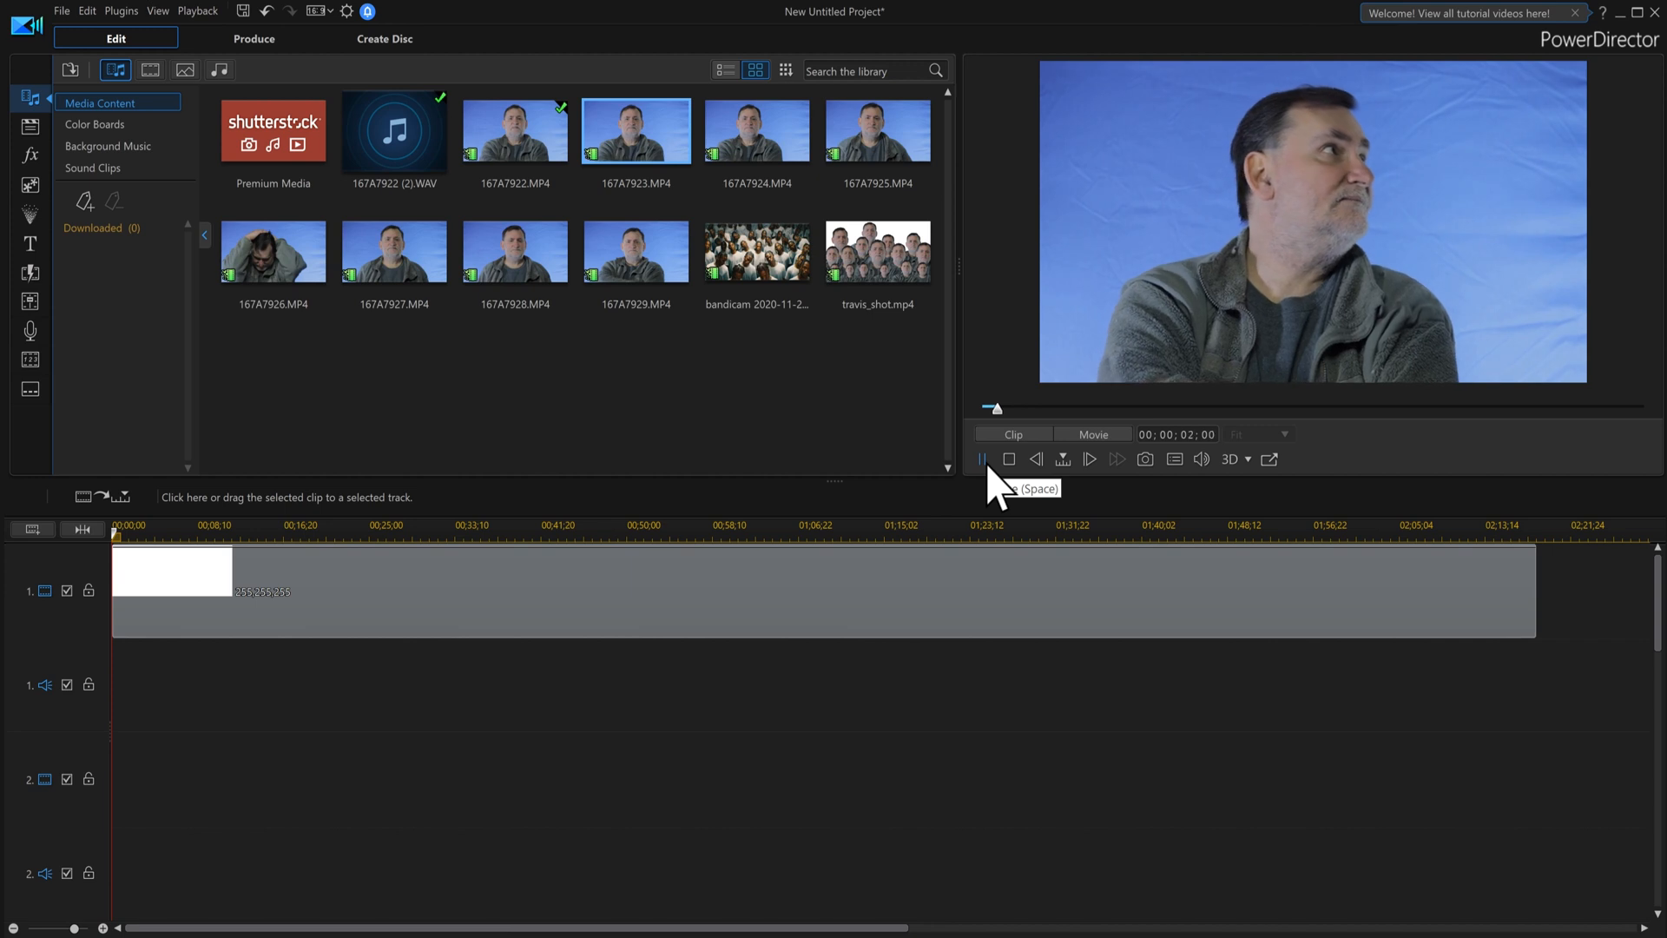
{"action": "left_click", "coordinate": [985, 461]}
{"action": "left_click_drag", "start_coordinate": [467, 636], "coordinate": [87, 774]}
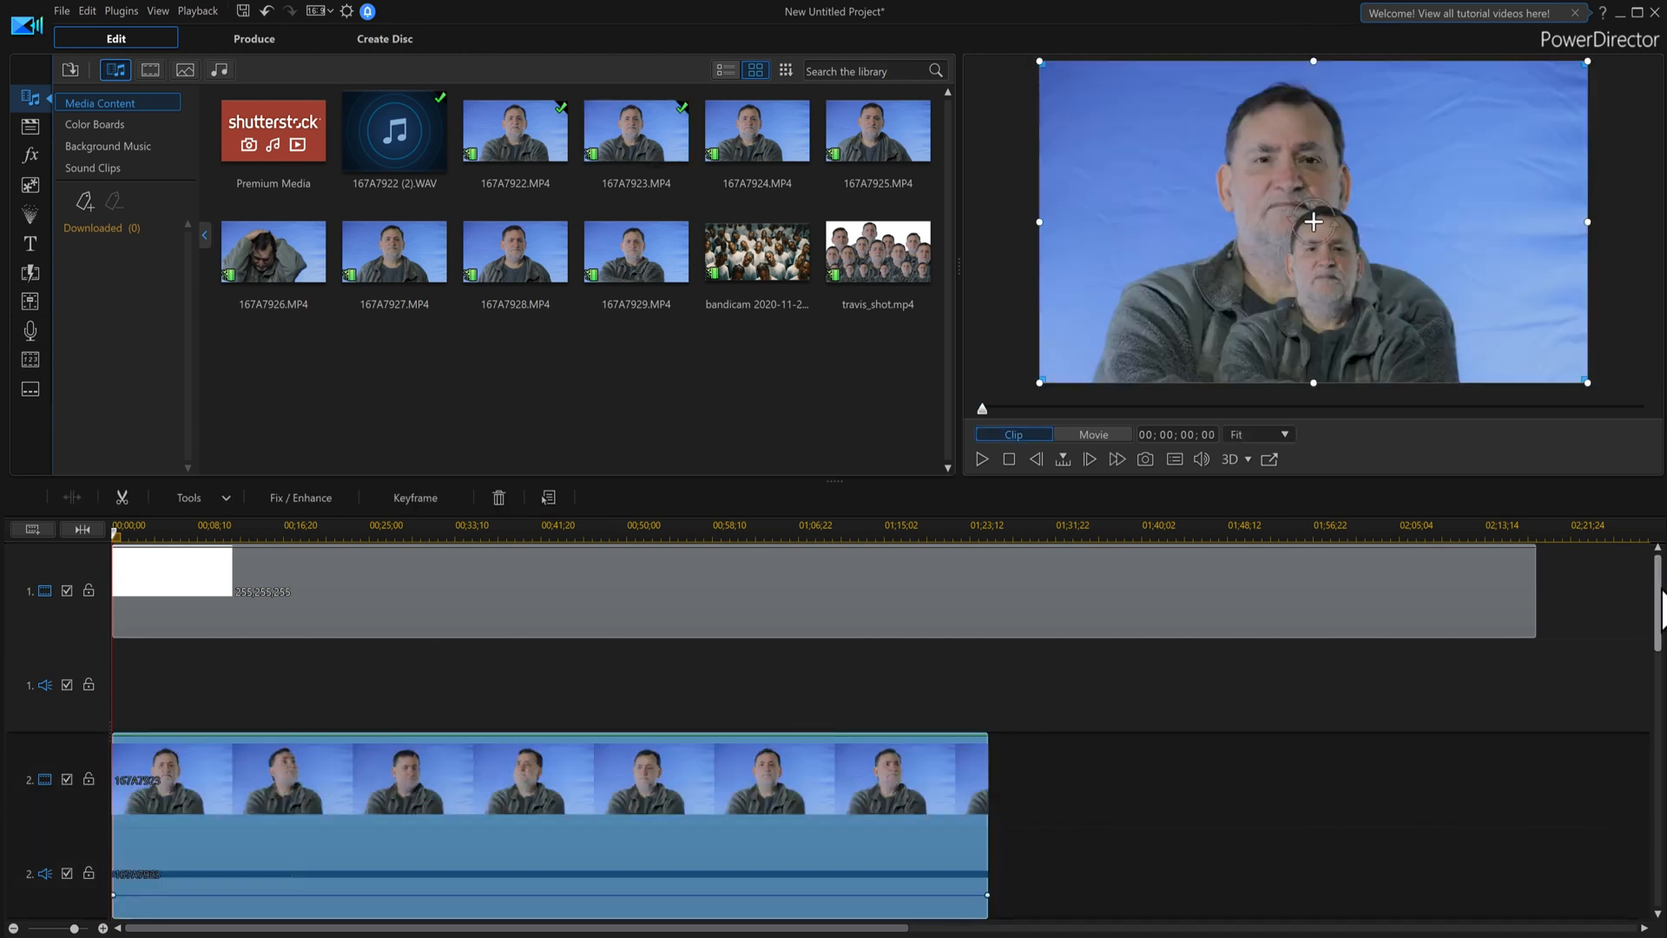
- Unlink the video and audio of the 167A7923 clip on track 2 and delete its audio
{"action": "scroll", "coordinate": [1659, 608], "scroll_direction": "down", "scroll_amount": 3}
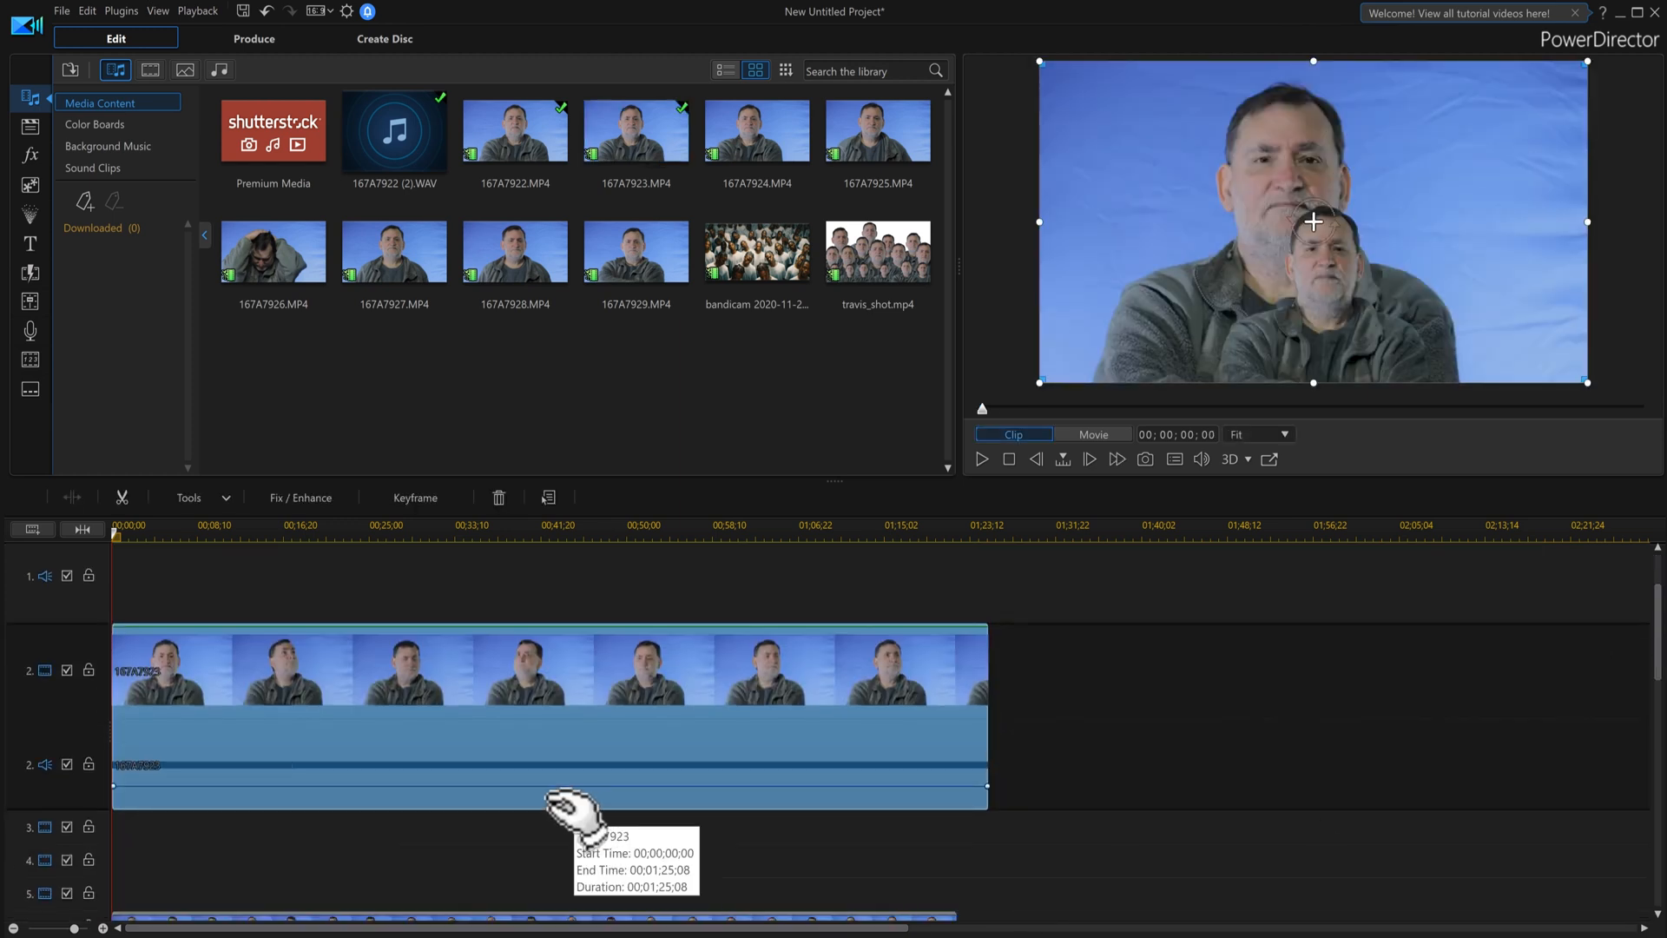
{"action": "right_click", "coordinate": [552, 806]}
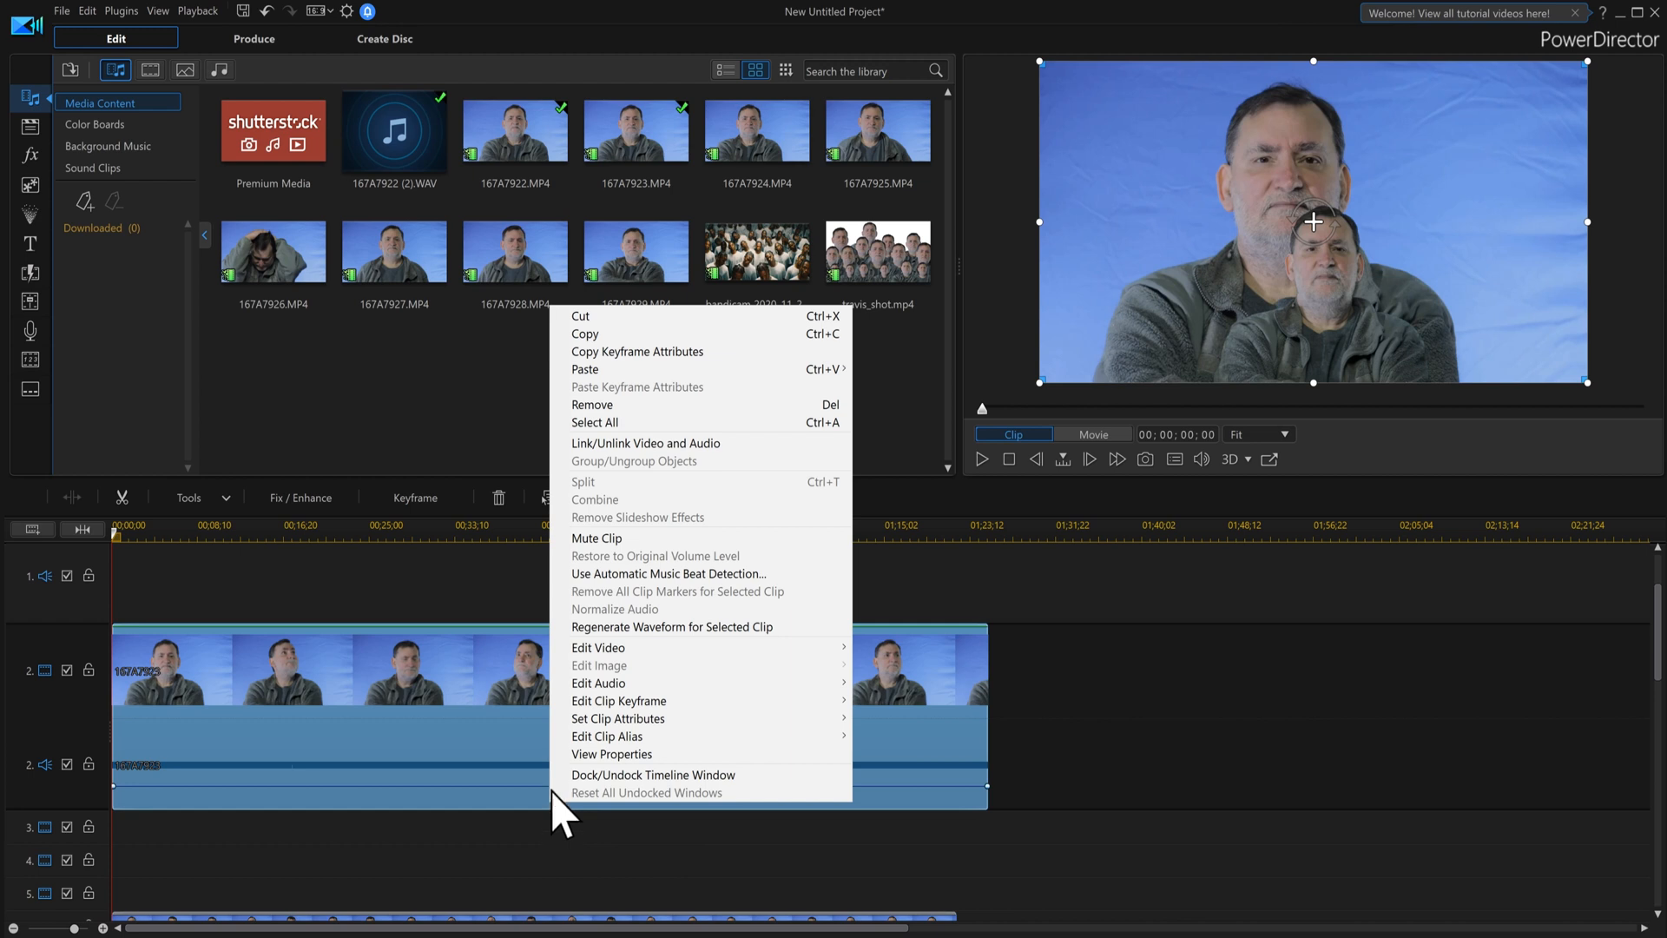
{"action": "left_click", "coordinate": [668, 445]}
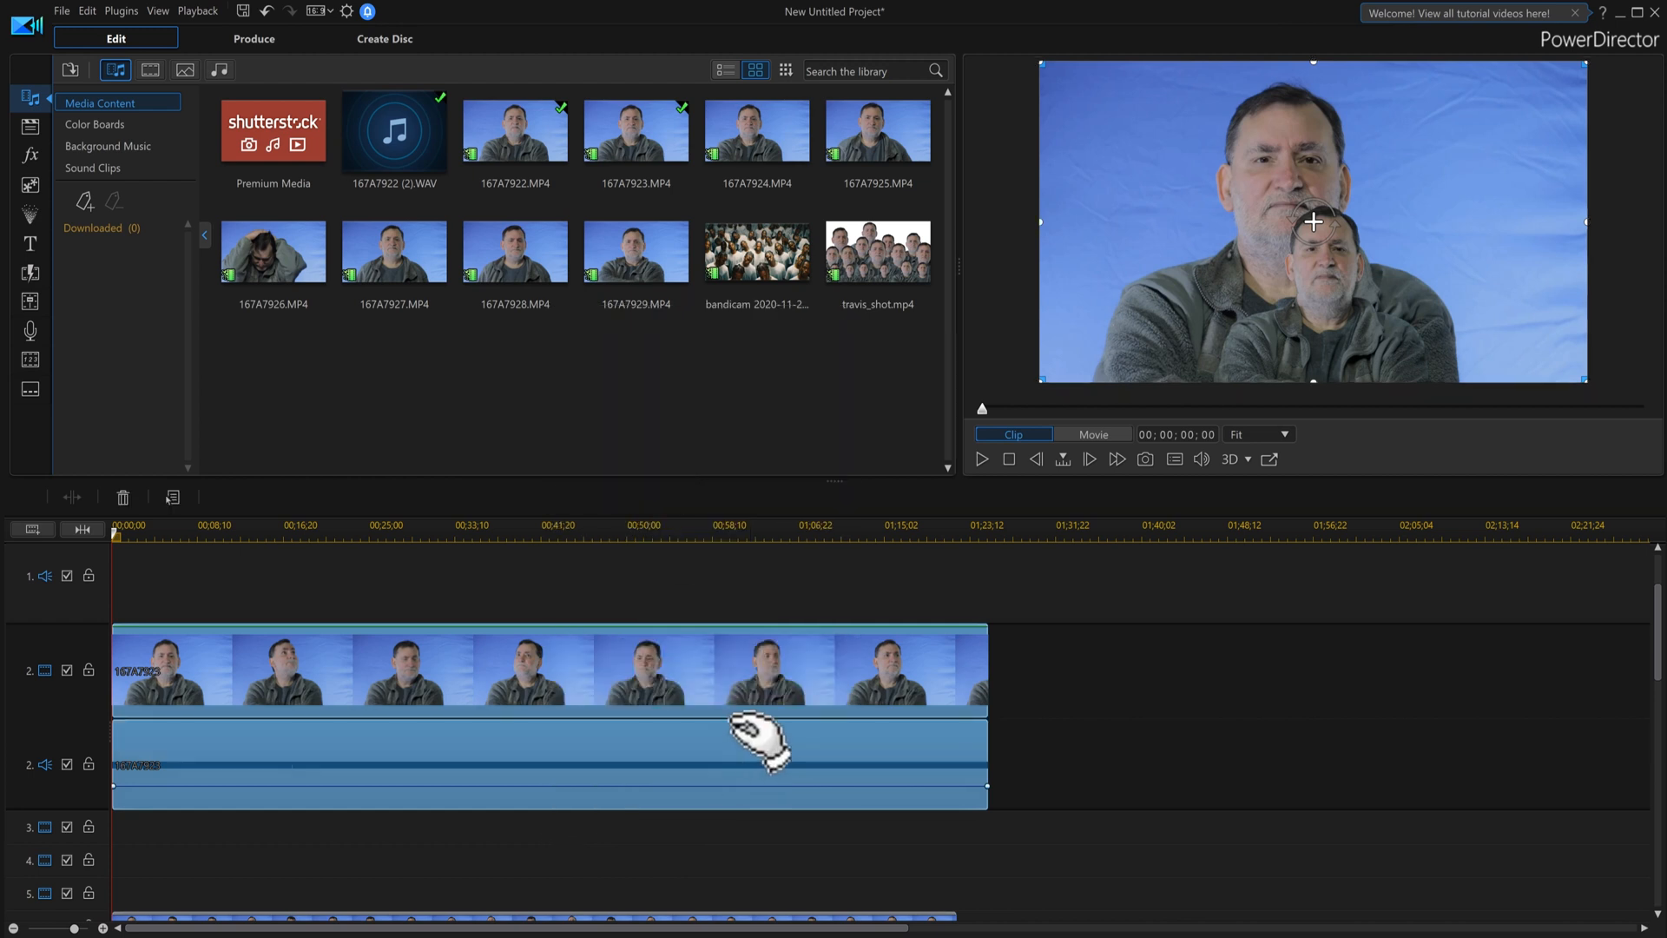
{"action": "left_click", "coordinate": [679, 741]}
{"action": "key", "text": "Delete"}
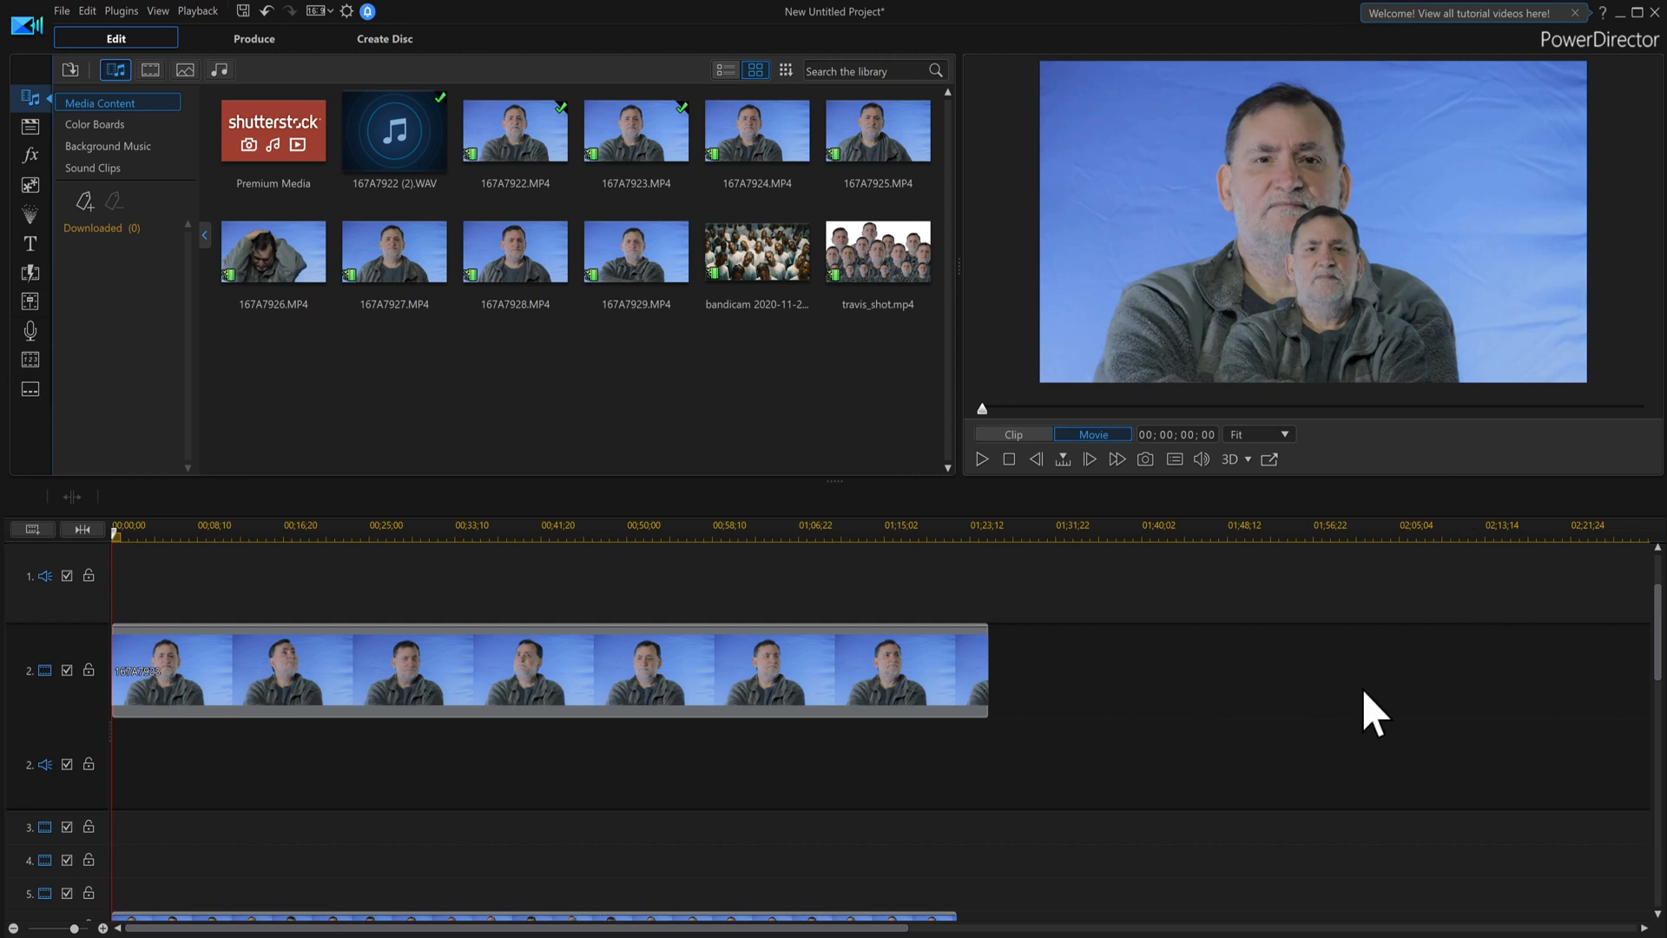
- Apply Chroma Key to the 167A7923 clip in the PiP Designer, sampling the blue backdrop above the shoulder with a Color Range of 28
{"action": "left_click", "coordinate": [682, 690]}
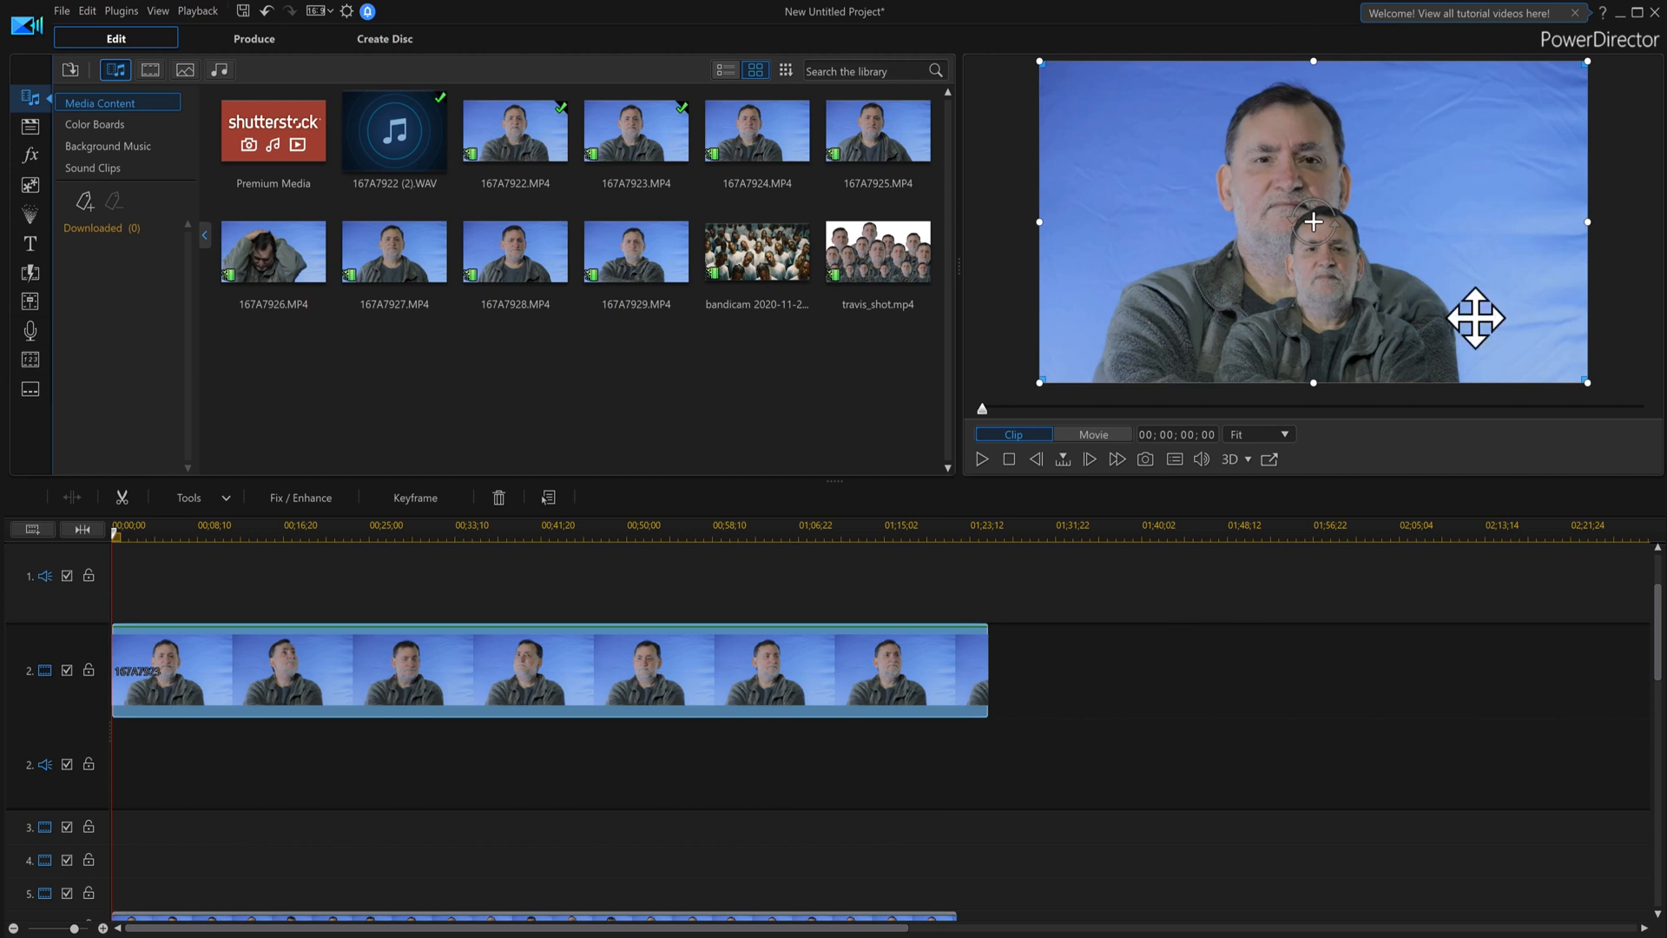
{"action": "left_click", "coordinate": [208, 498]}
{"action": "left_click", "coordinate": [219, 520]}
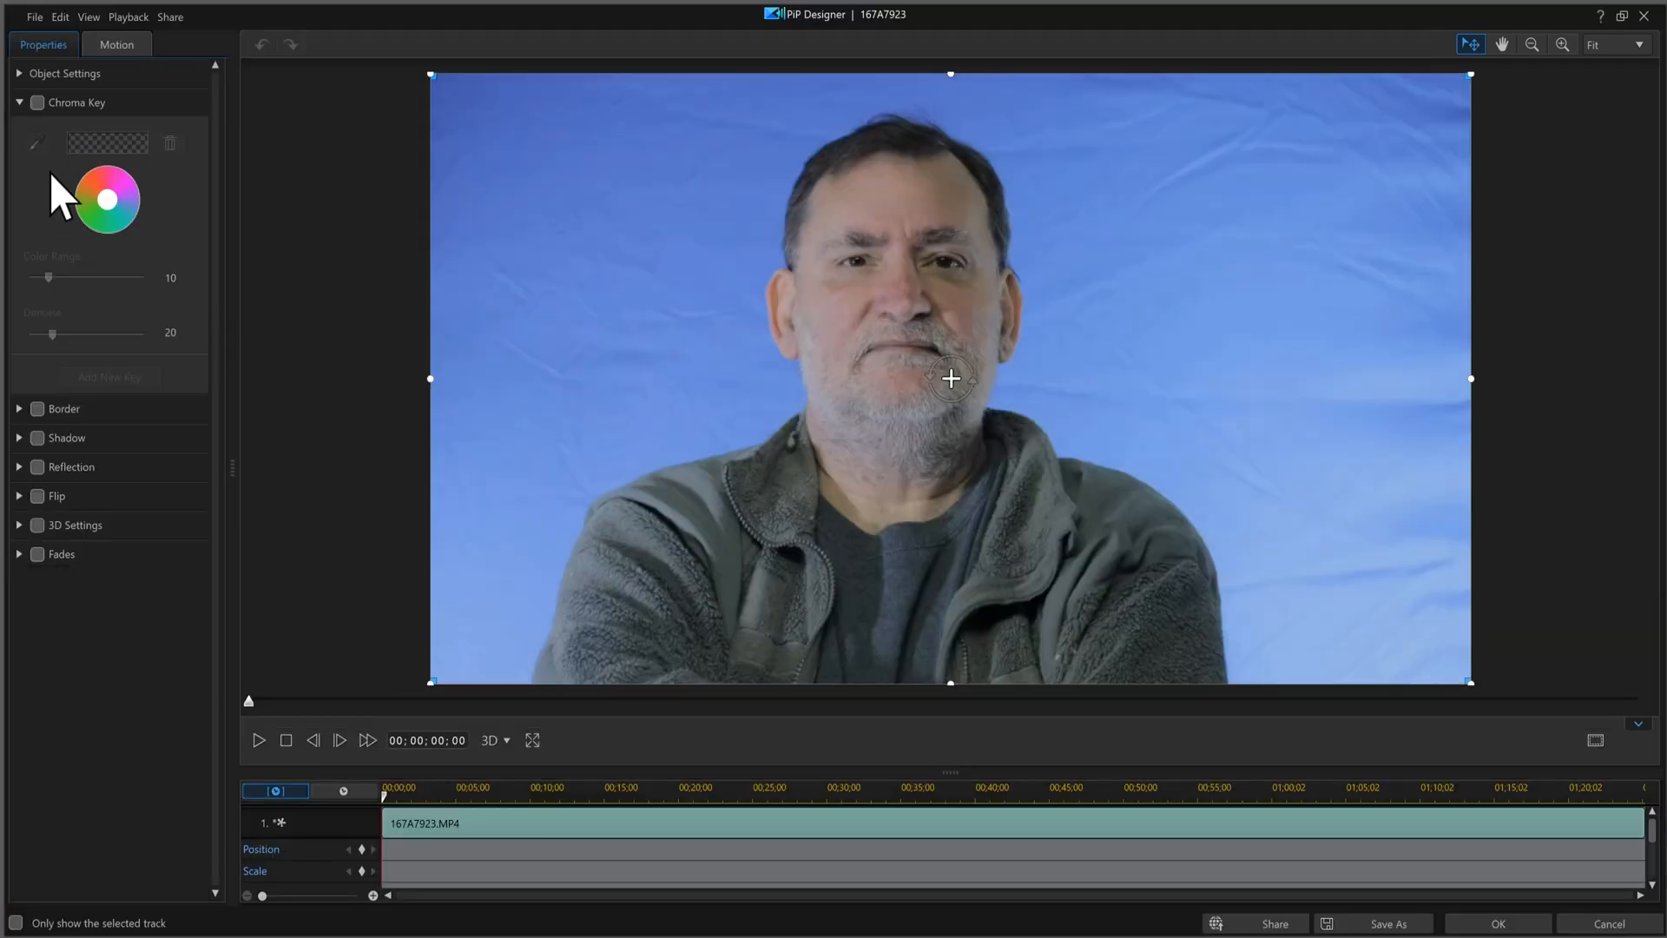
{"action": "left_click", "coordinate": [36, 102]}
{"action": "left_click", "coordinate": [36, 142]}
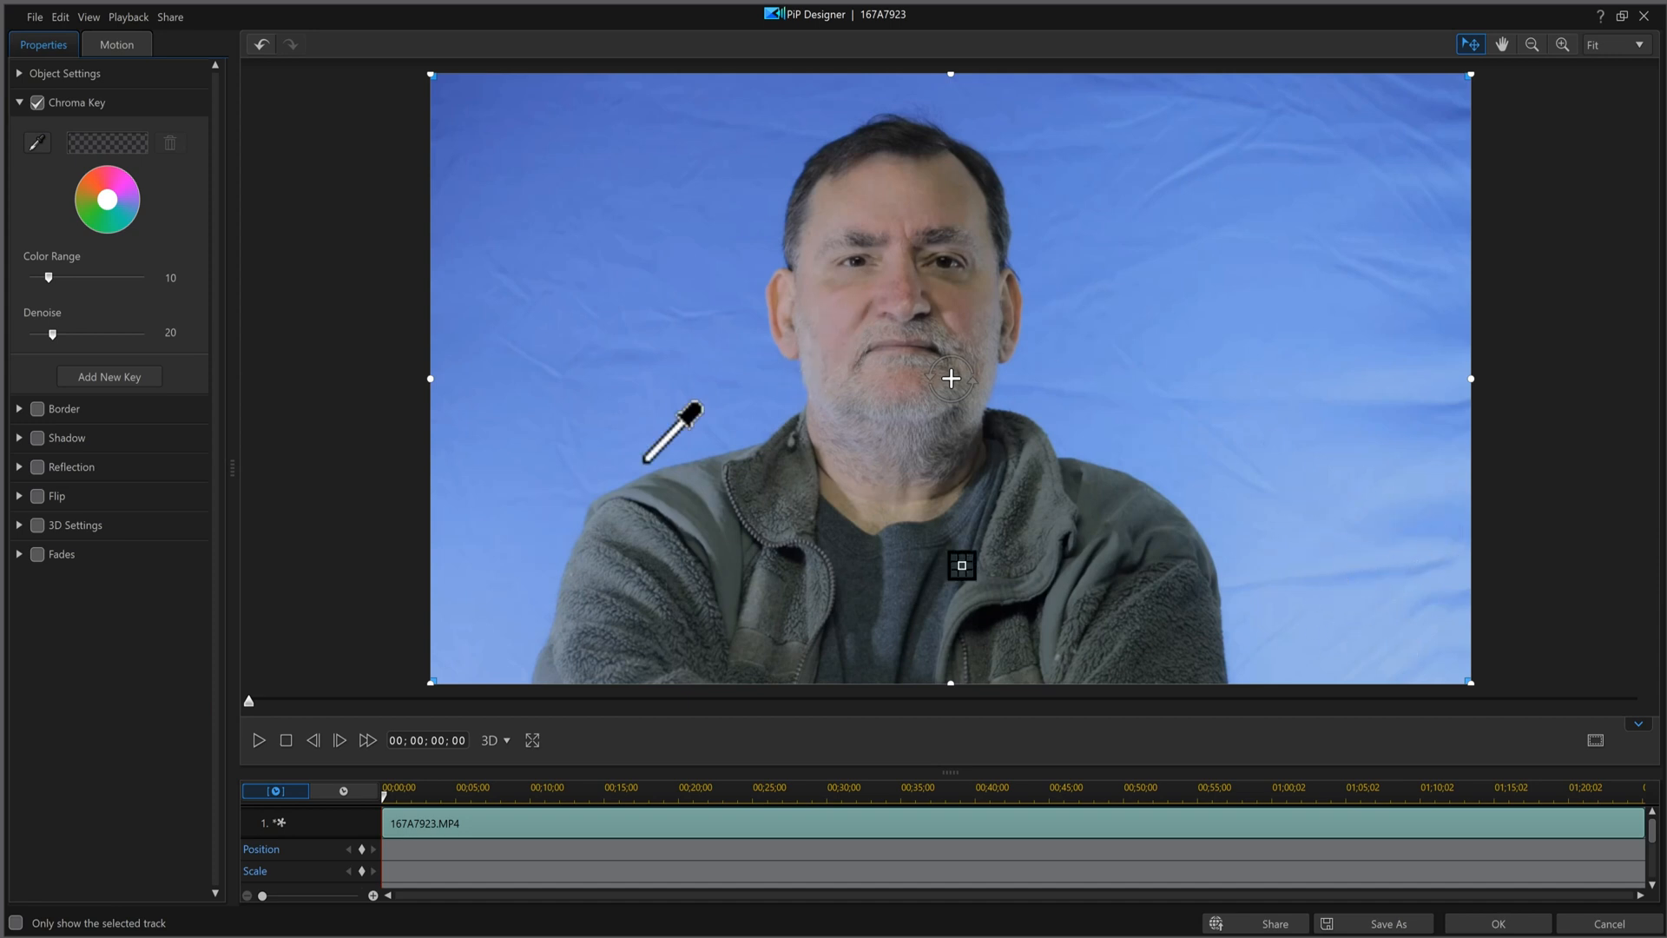
{"action": "left_click", "coordinate": [768, 412]}
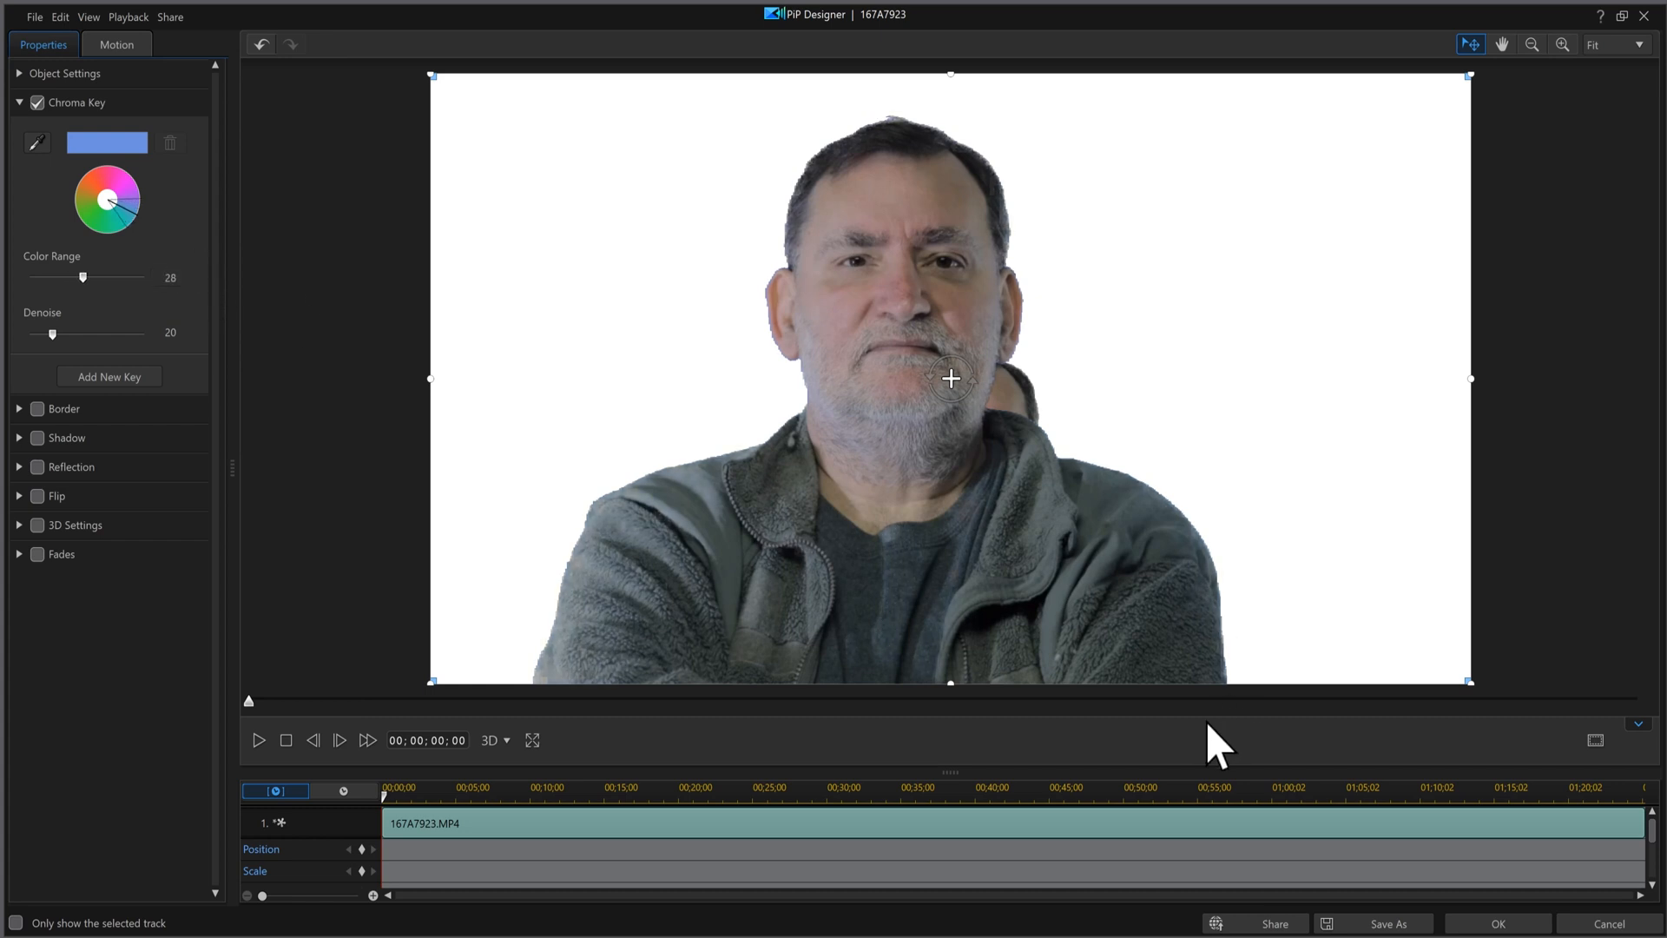
{"action": "left_click", "coordinate": [1459, 922]}
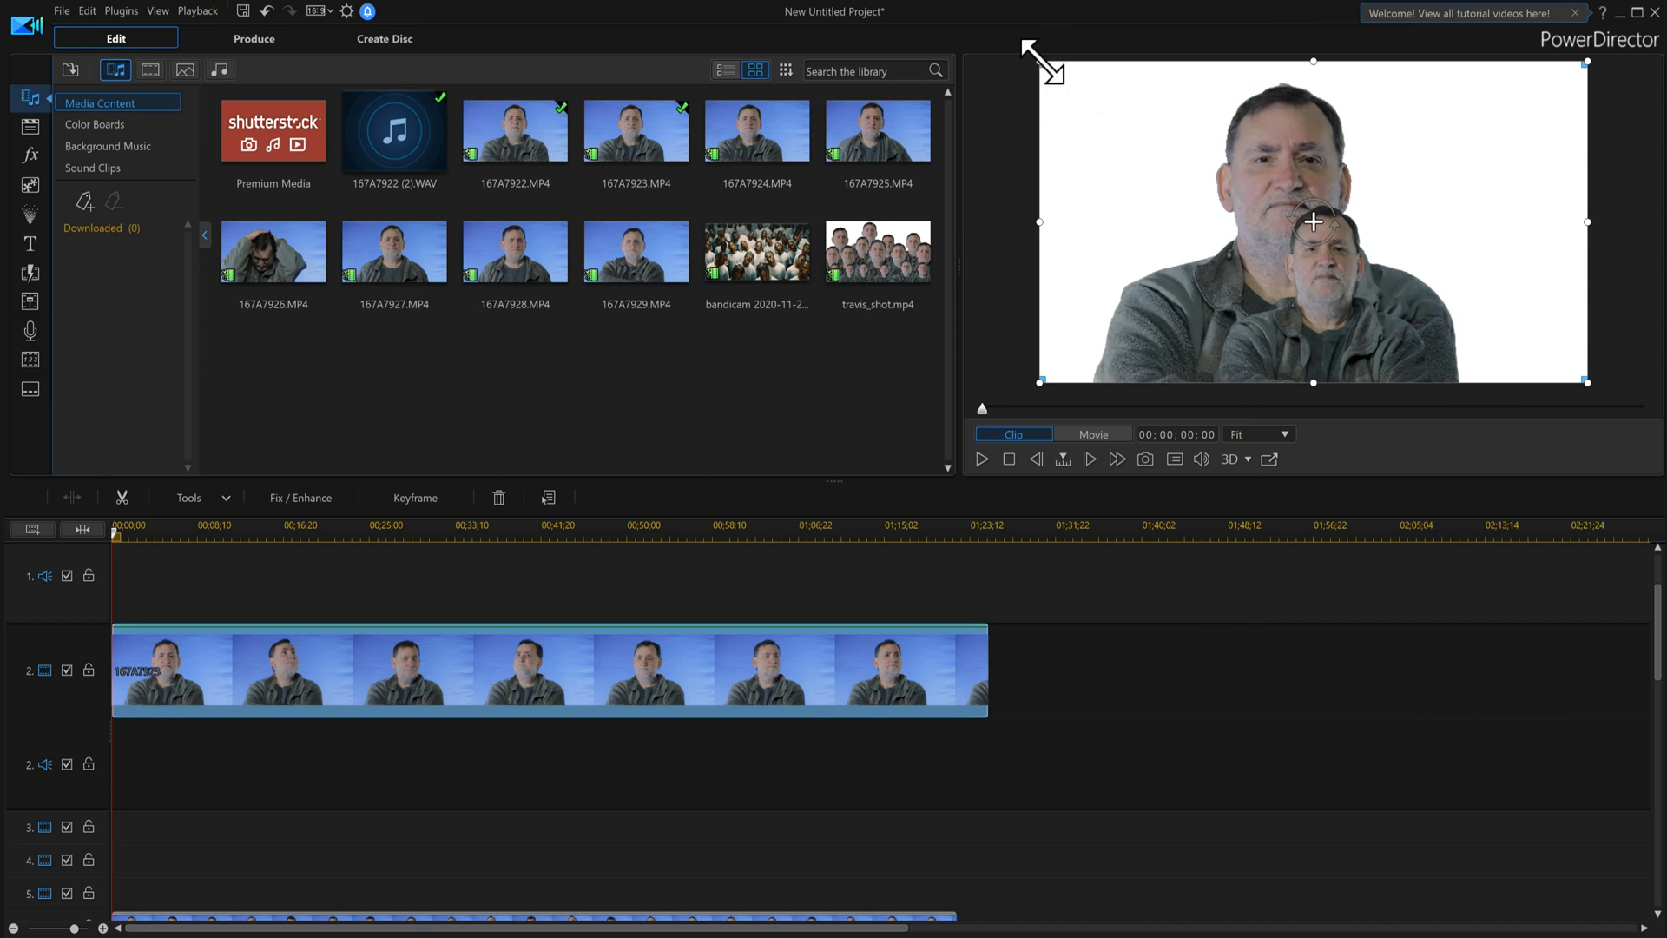
- Shrink the 167A7923 figure slightly smaller than the first one and move it to the lower frame edge, just left of that figure
{"action": "left_click_drag", "start_coordinate": [1042, 62], "coordinate": [1166, 137]}
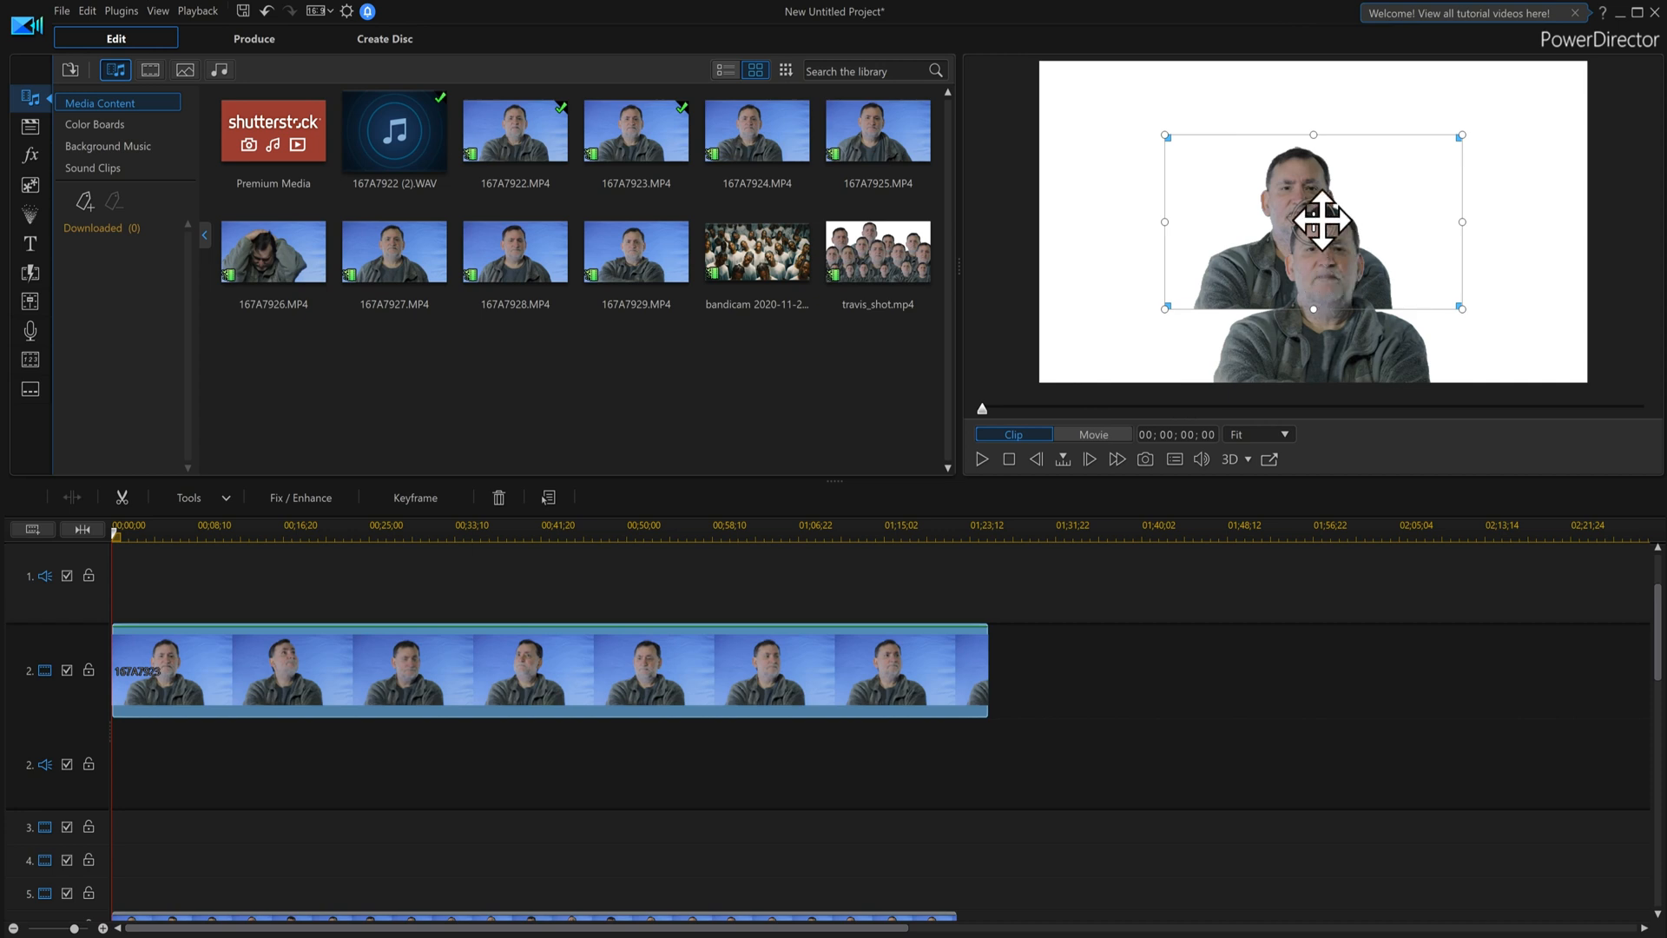
{"action": "left_click", "coordinate": [1451, 298]}
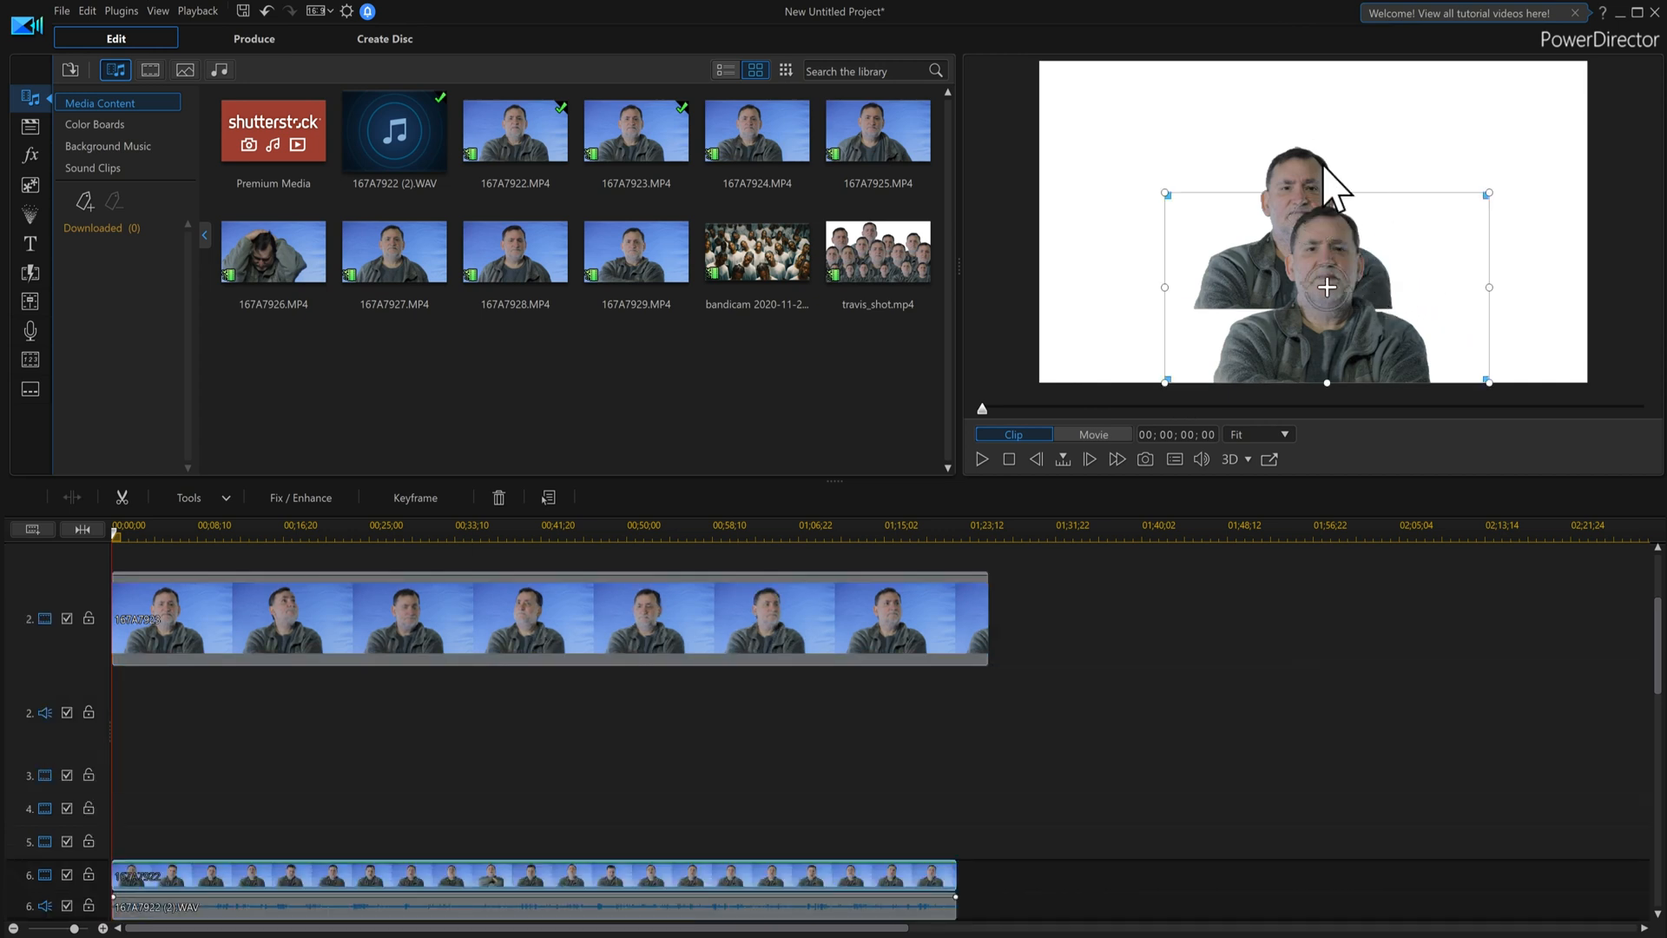
{"action": "left_click", "coordinate": [1305, 146]}
{"action": "left_click", "coordinate": [1467, 296]}
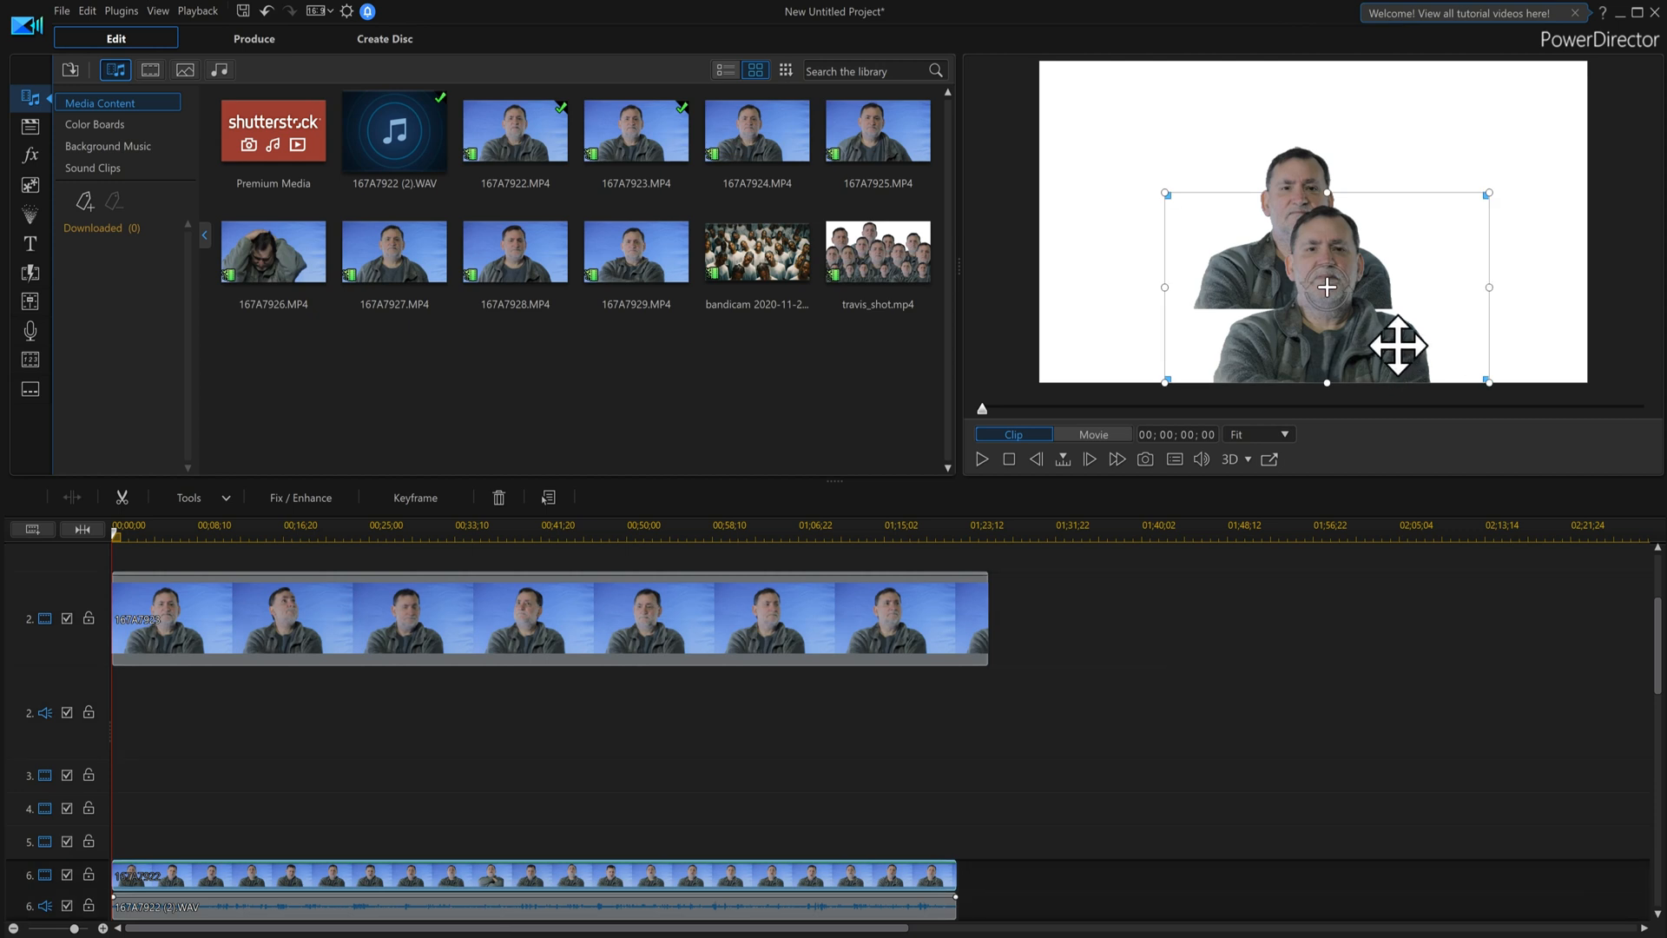
{"action": "left_click", "coordinate": [1300, 163]}
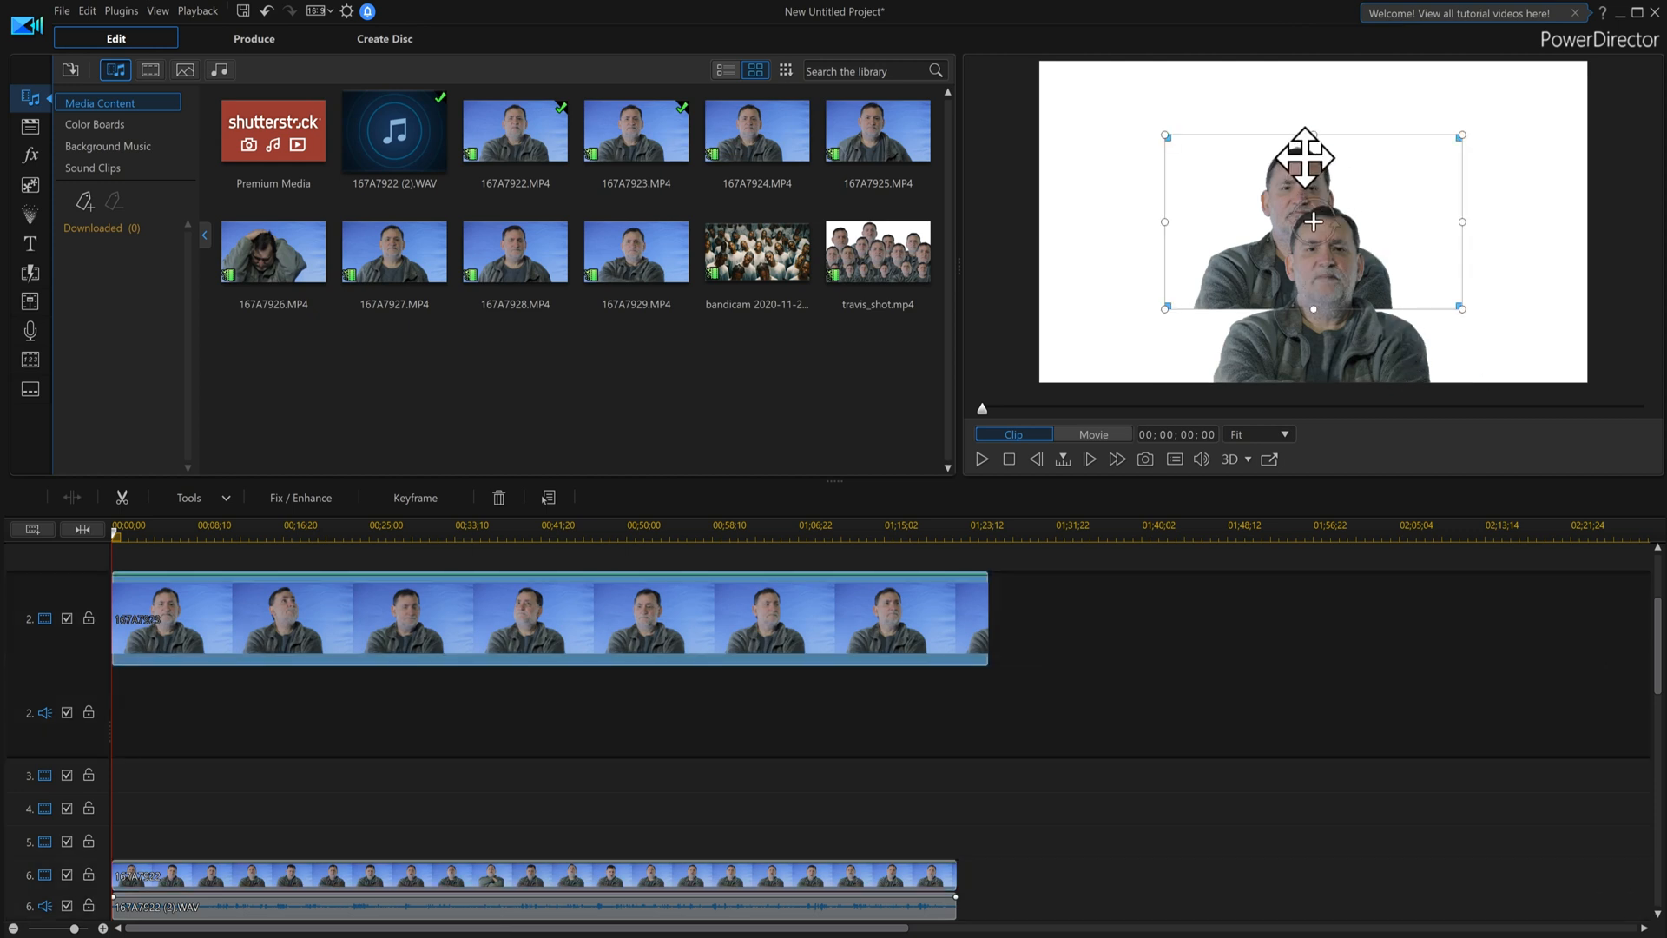
{"action": "left_click", "coordinate": [1263, 271]}
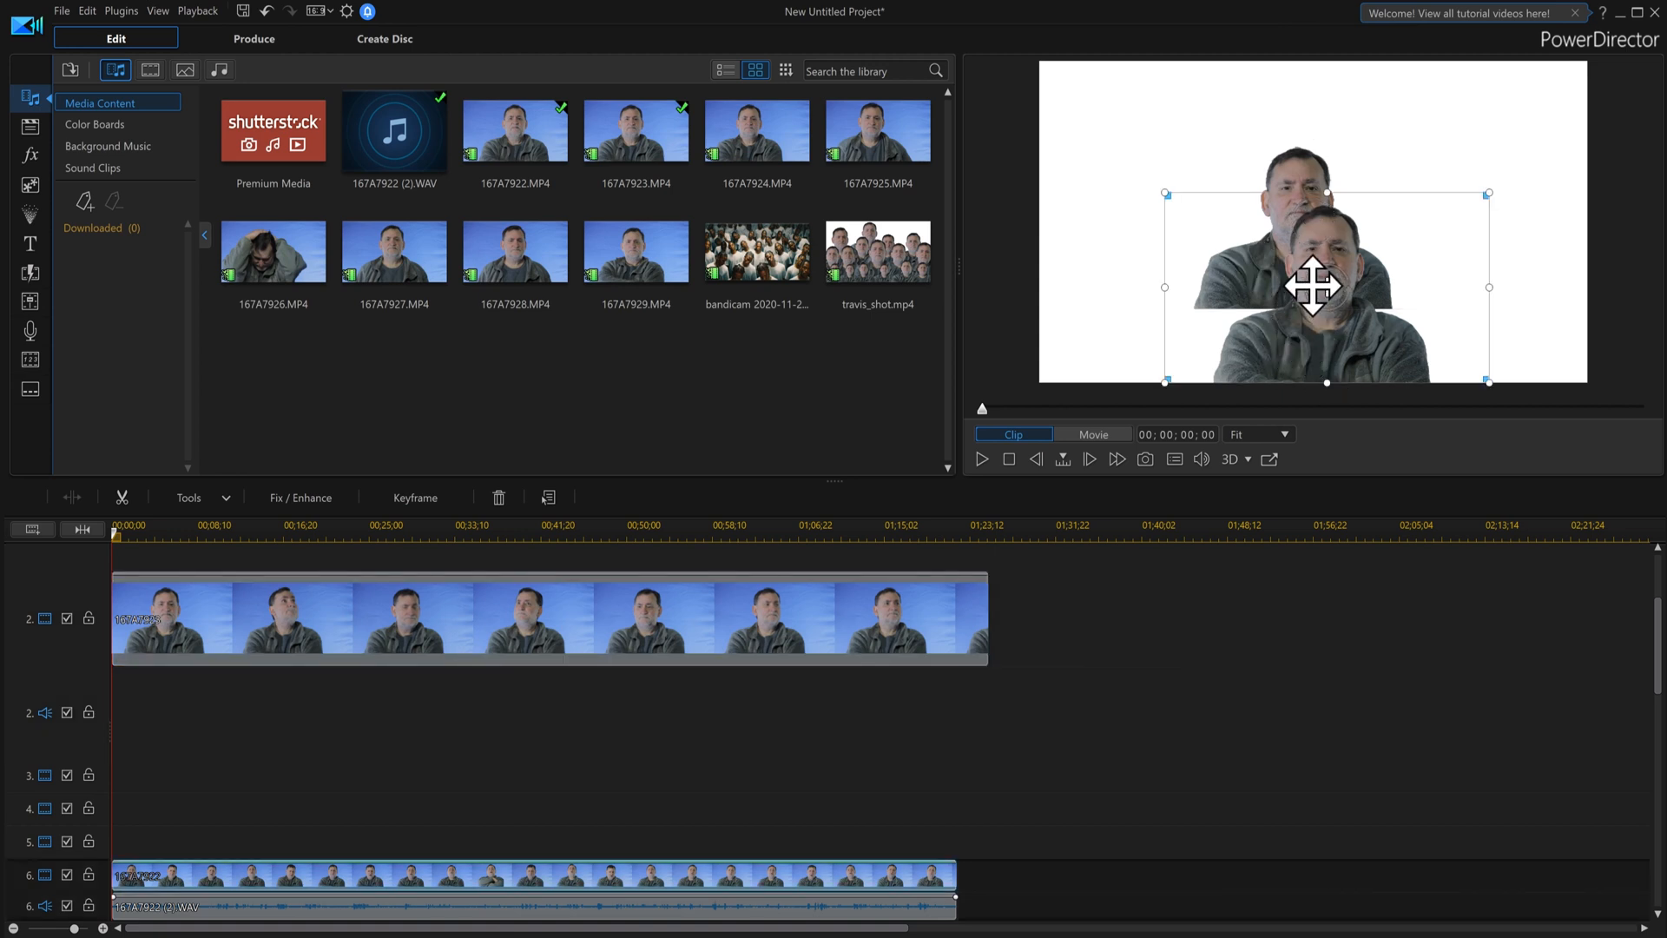
{"action": "left_click", "coordinate": [1299, 137]}
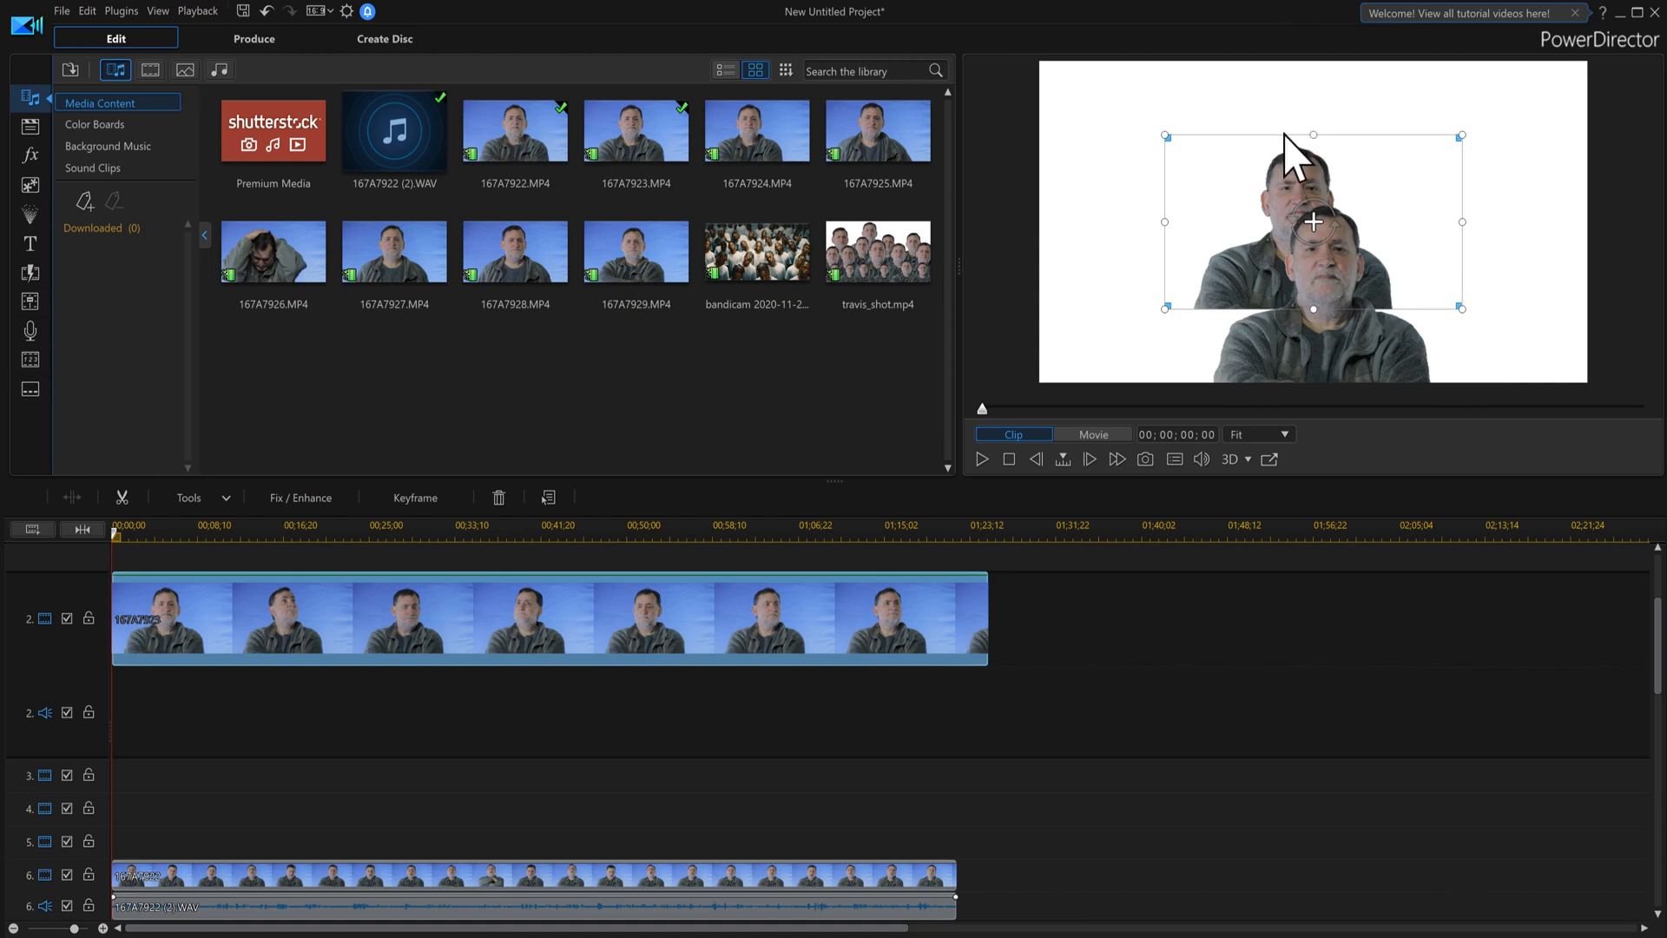
{"action": "left_click_drag", "start_coordinate": [1291, 141], "coordinate": [1268, 217]}
- Select the 167A7923 clip on track 2 and reopen it in the PiP Designer
{"action": "left_click", "coordinate": [1519, 265]}
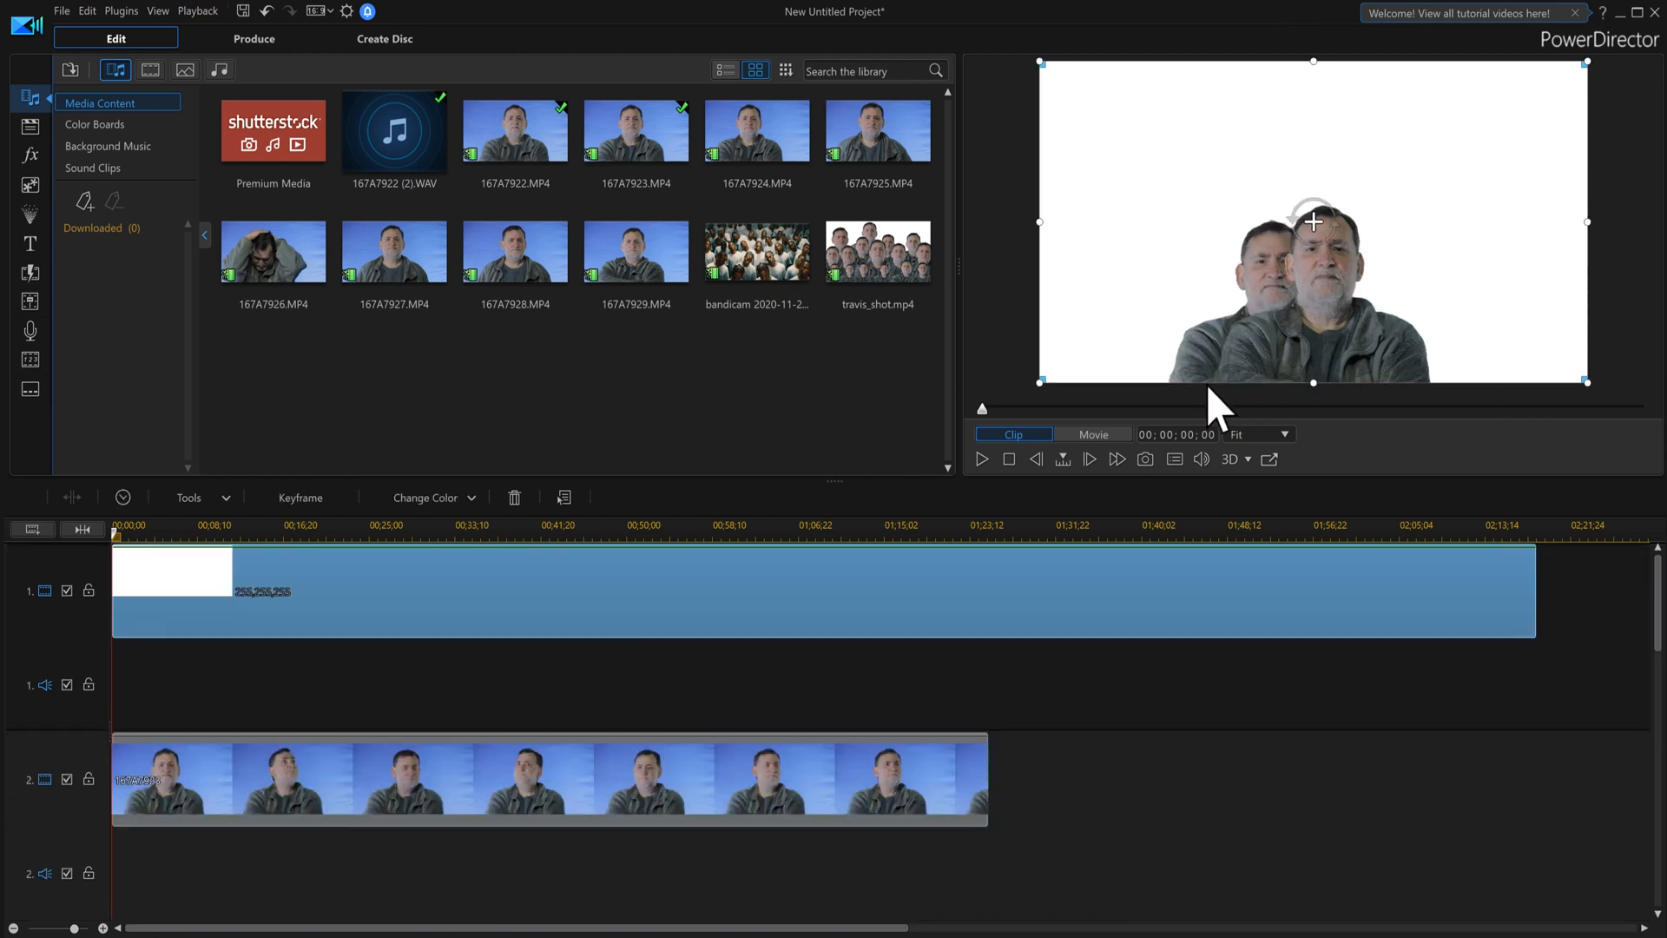
{"action": "left_click", "coordinate": [829, 757]}
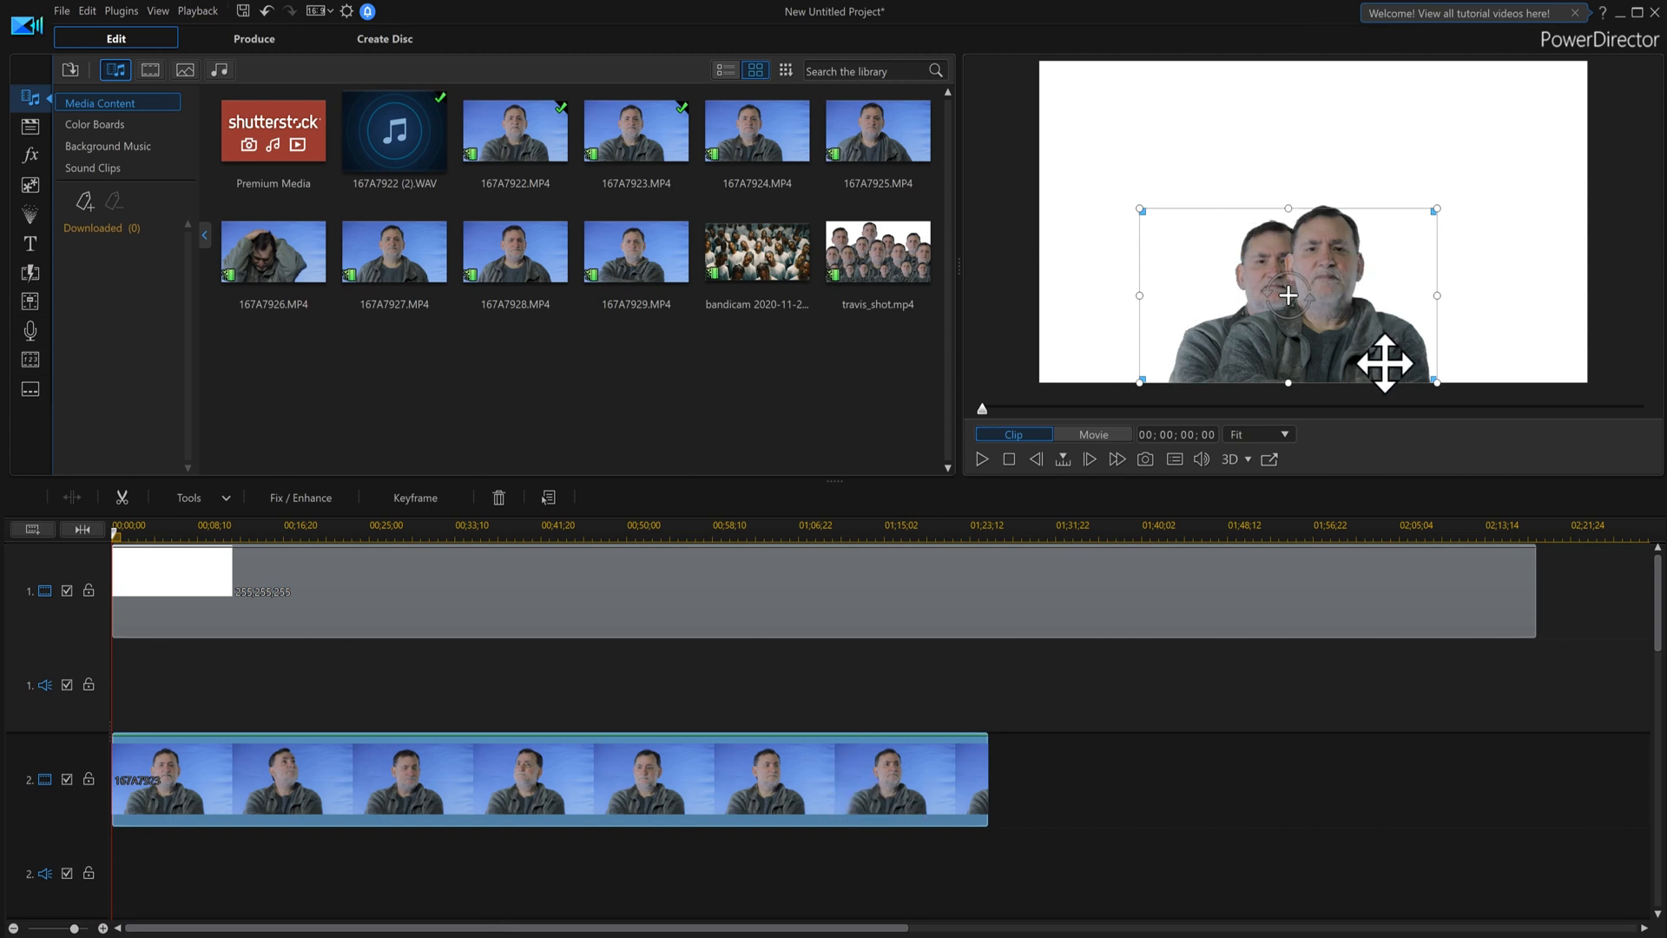
{"action": "left_click", "coordinate": [1217, 301]}
{"action": "left_click", "coordinate": [1217, 300]}
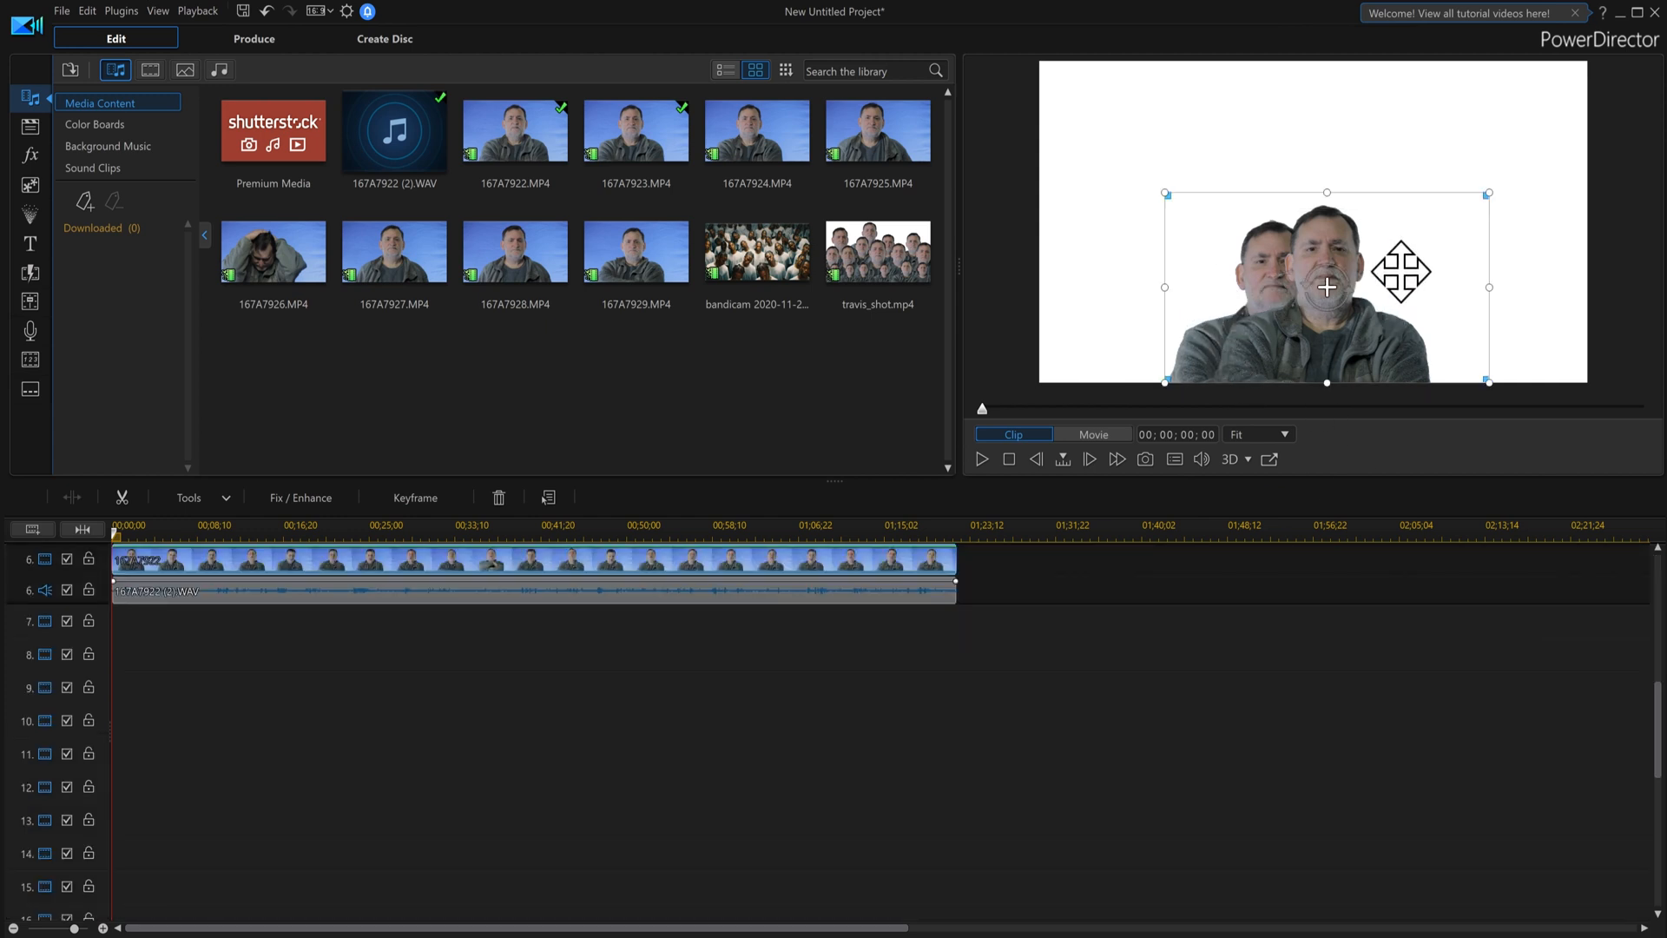
{"action": "scroll", "coordinate": [1661, 728], "scroll_direction": "up", "scroll_amount": 5}
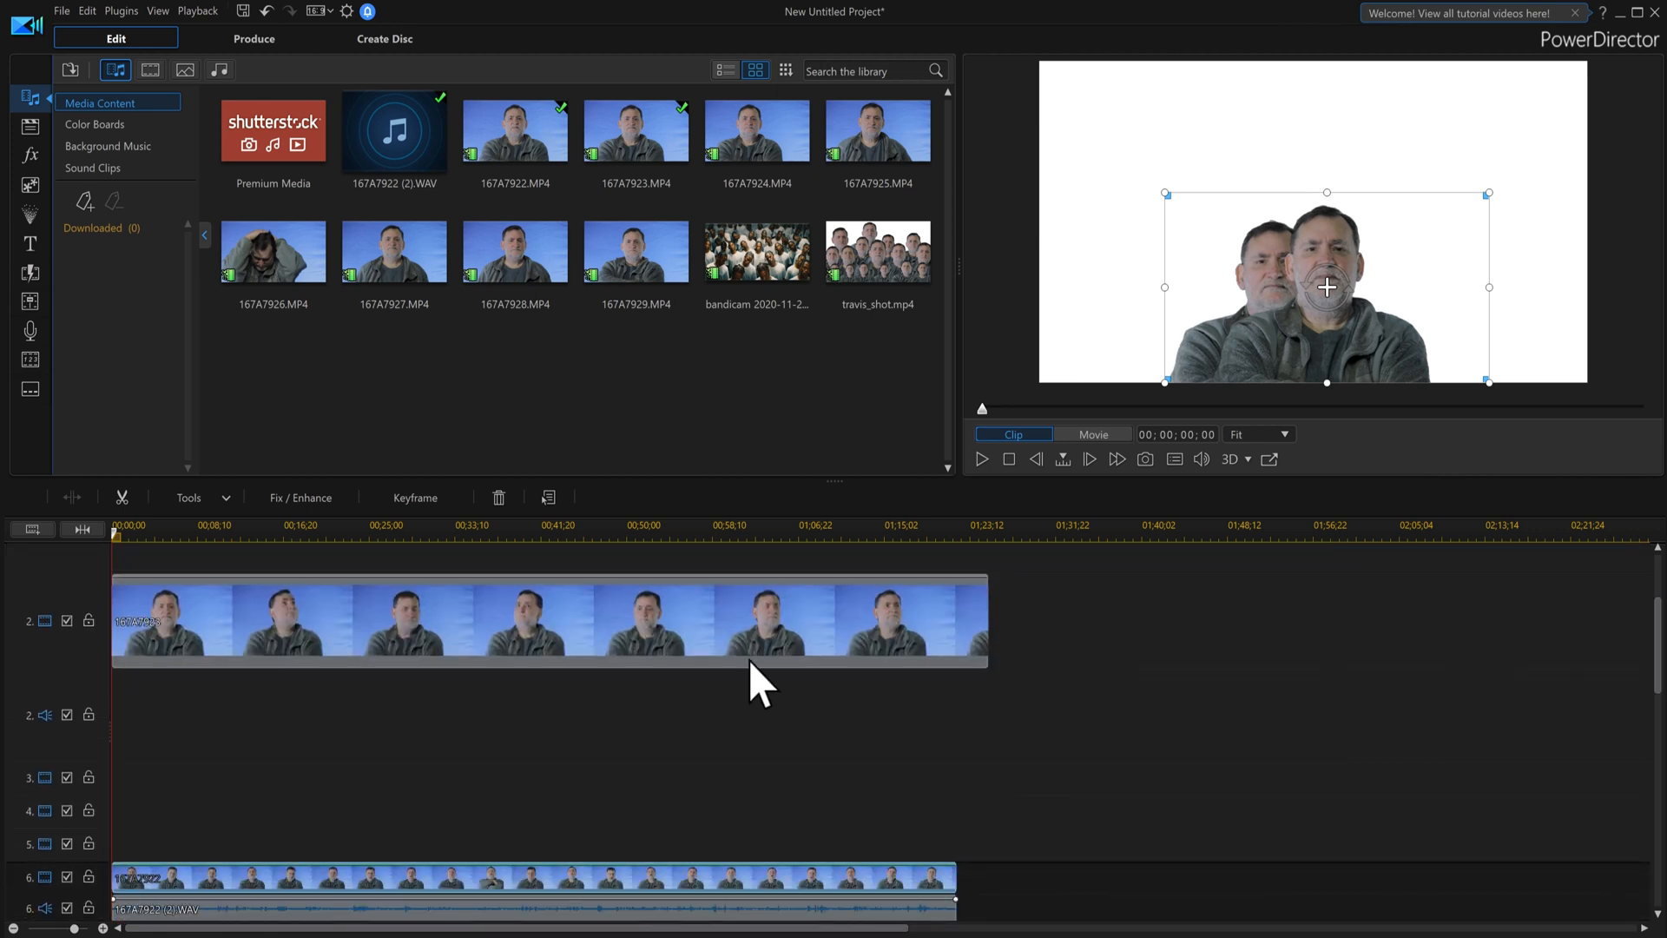
{"action": "left_click", "coordinate": [736, 628]}
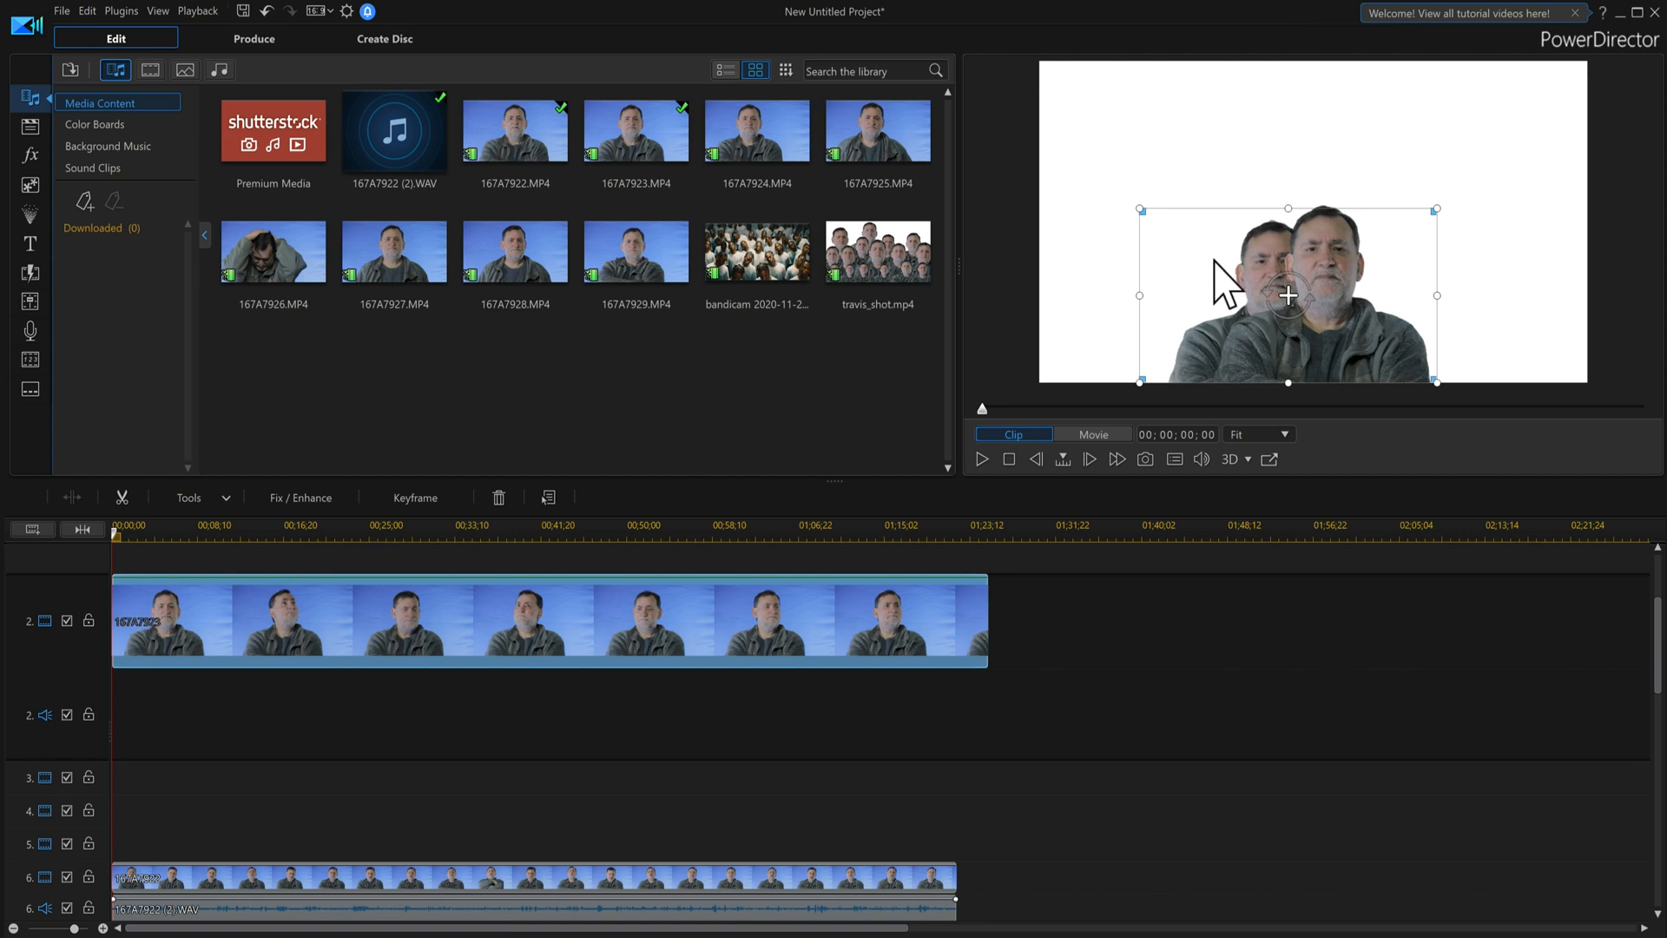
{"action": "double_click", "coordinate": [705, 635]}
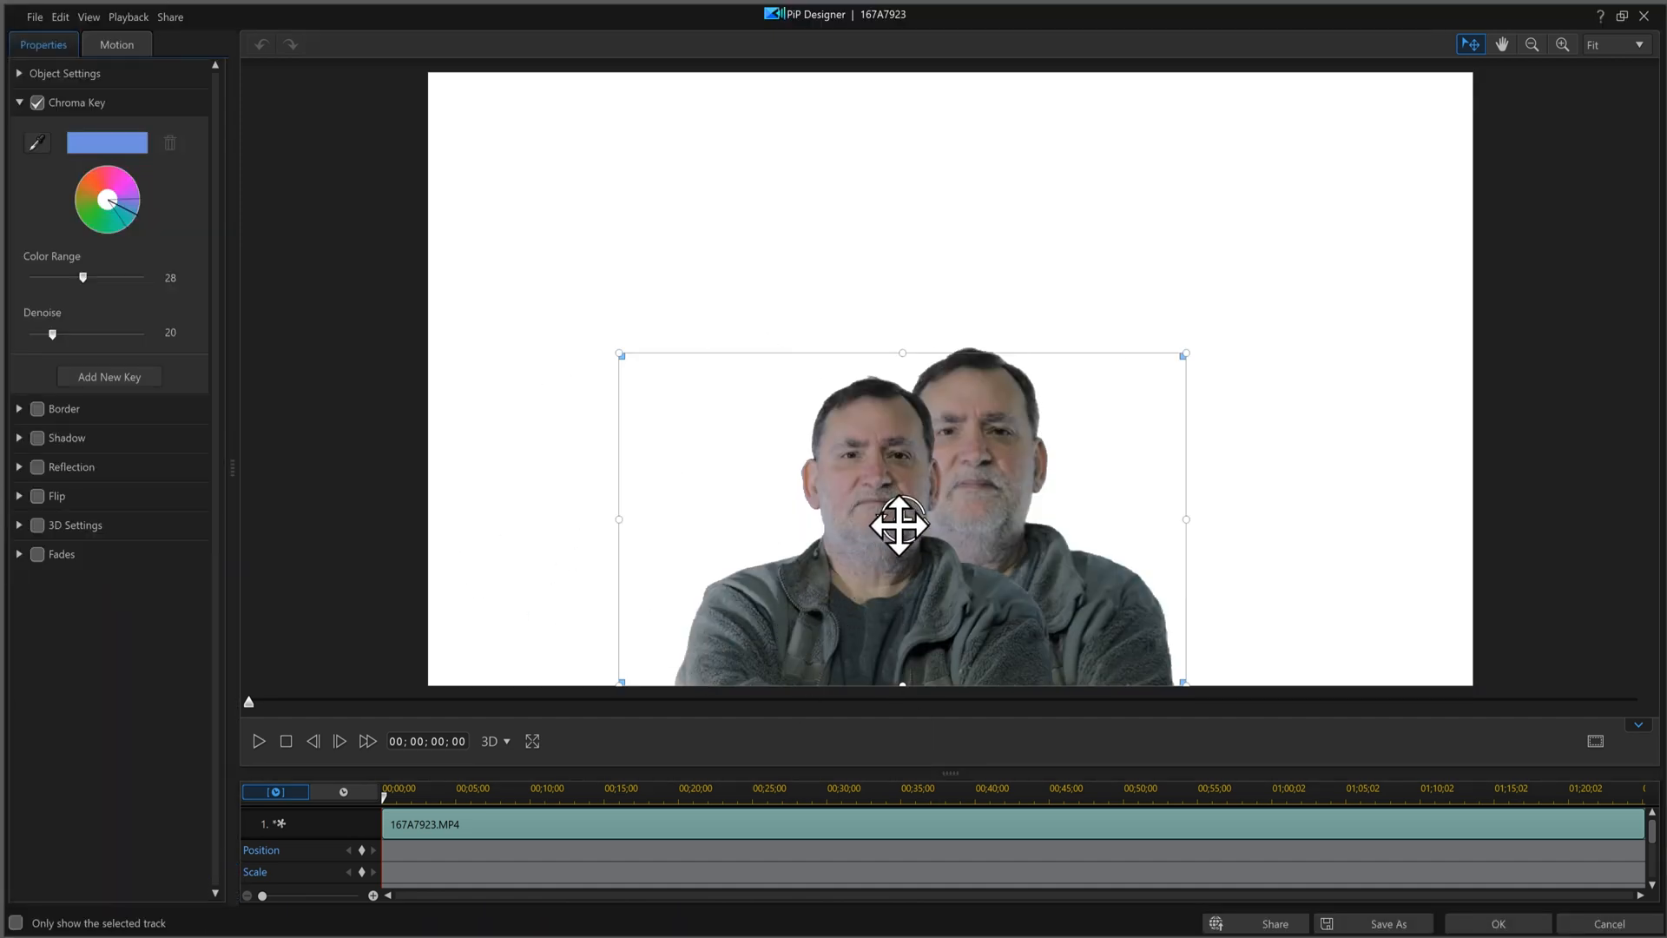
- Move the 167A7923 figure on track 2 to the lower frame edge, left of the first figure
{"action": "left_click_drag", "start_coordinate": [841, 435], "coordinate": [668, 217]}
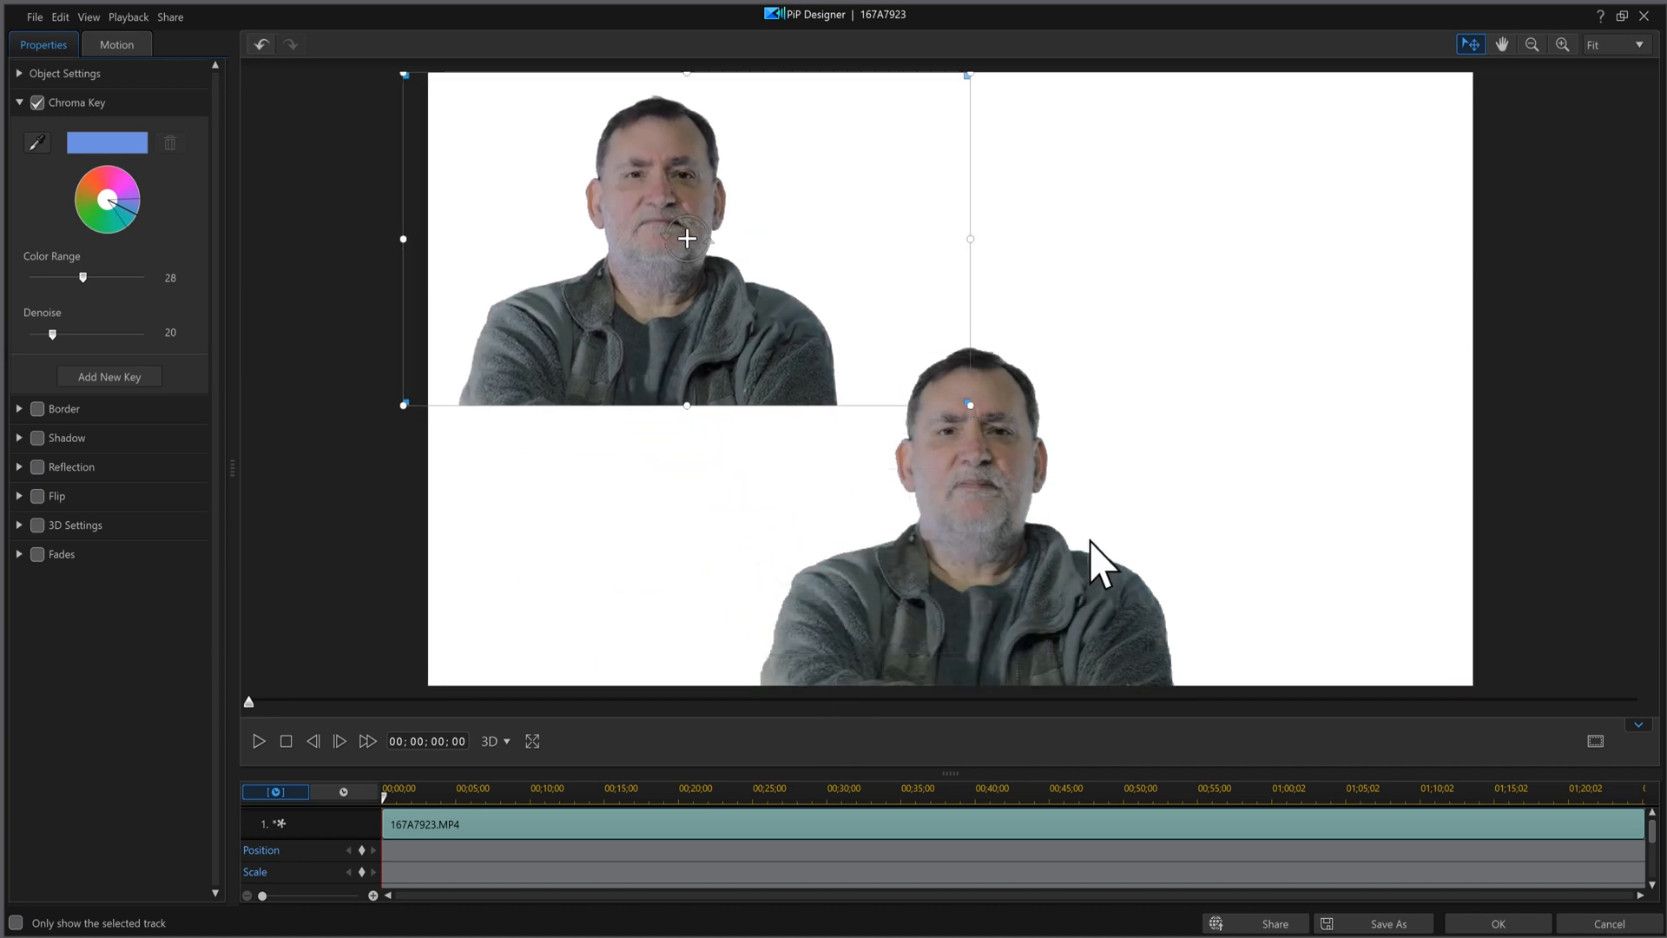
{"action": "left_click", "coordinate": [1476, 922]}
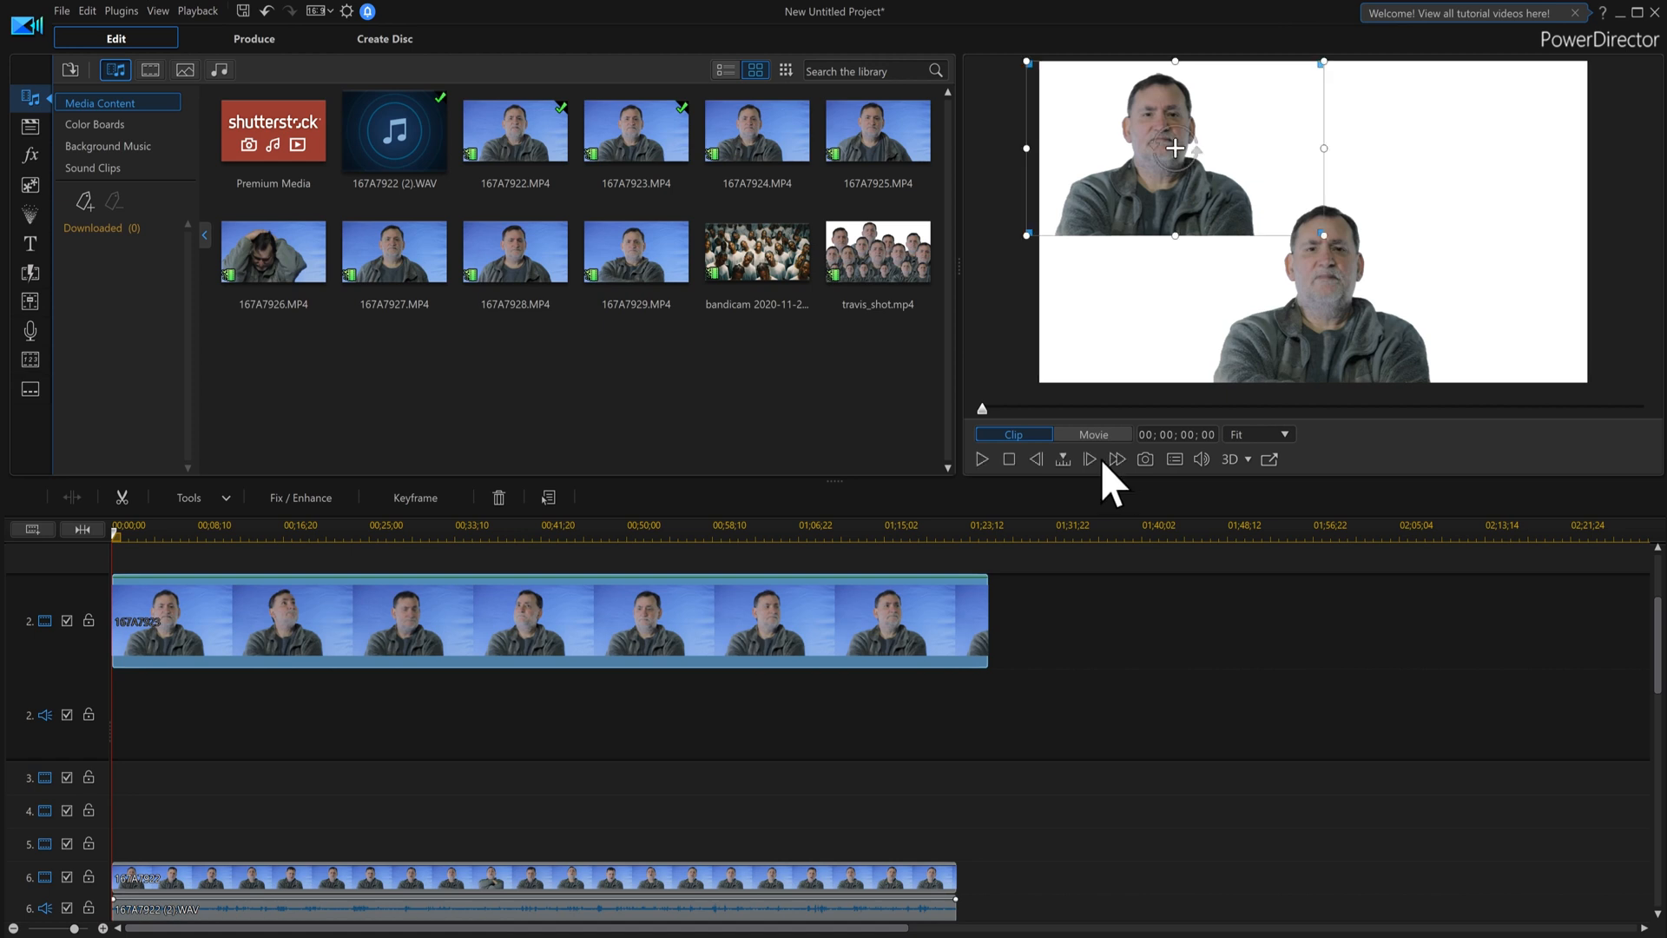
{"action": "left_click", "coordinate": [1207, 319]}
{"action": "mouse_move", "coordinate": [1206, 319]}
{"action": "left_mouse_down"}
{"action": "mouse_move", "coordinate": [1203, 292]}
{"action": "mouse_move", "coordinate": [1220, 295]}
{"action": "left_mouse_up"}
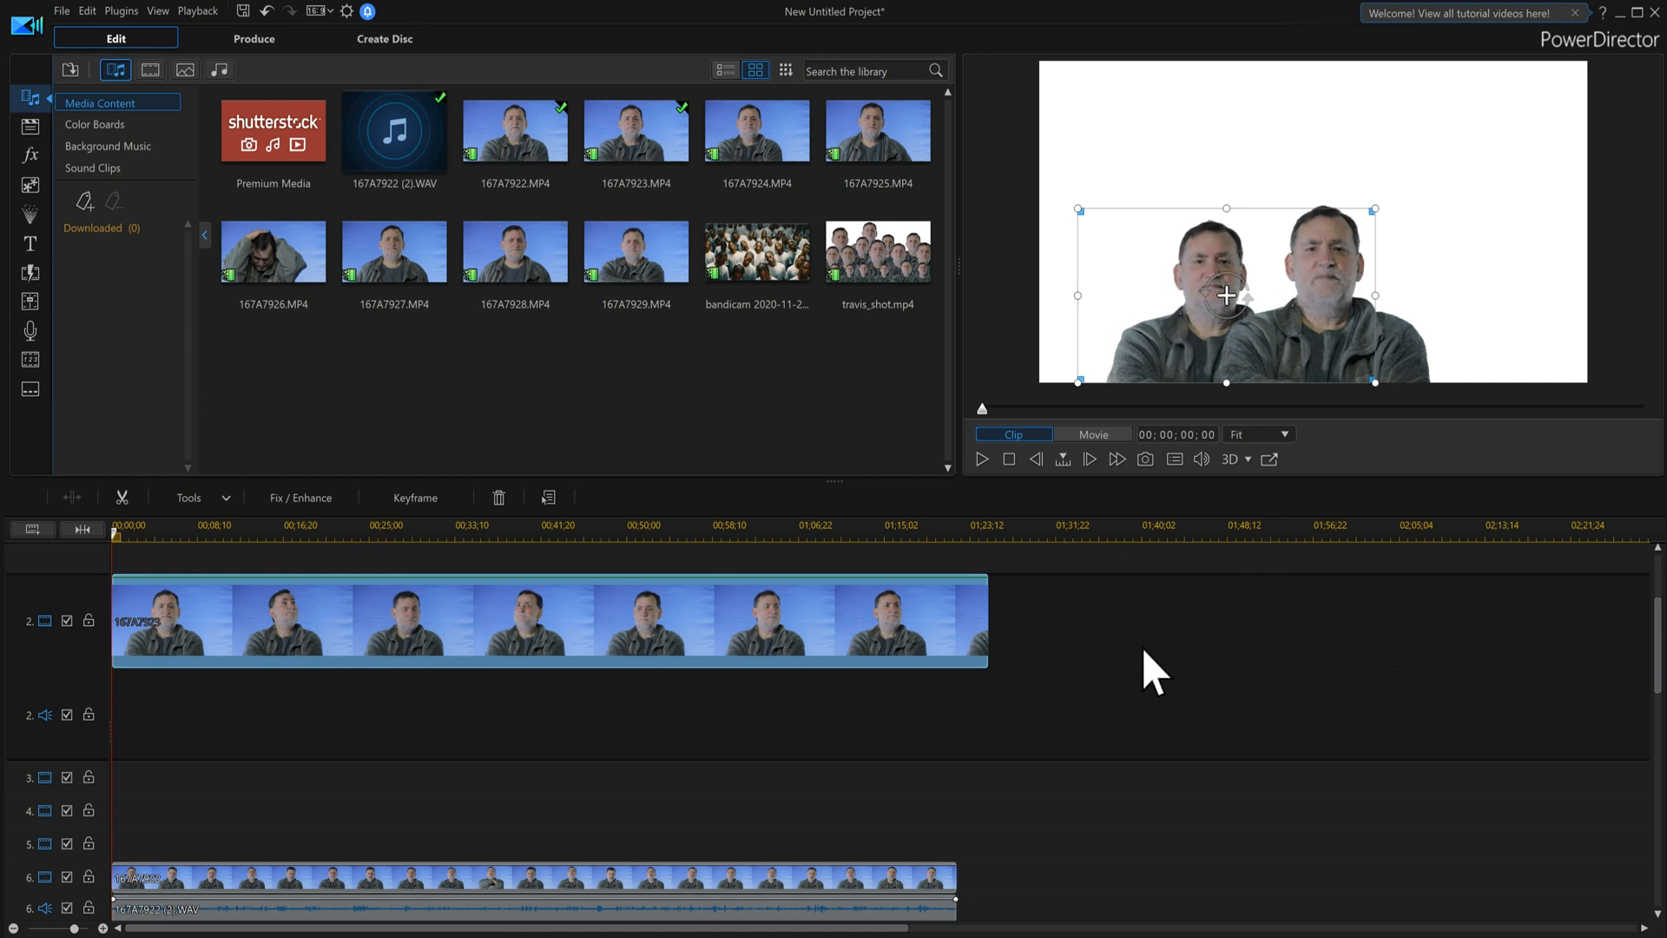
{"action": "left_click", "coordinate": [1152, 673]}
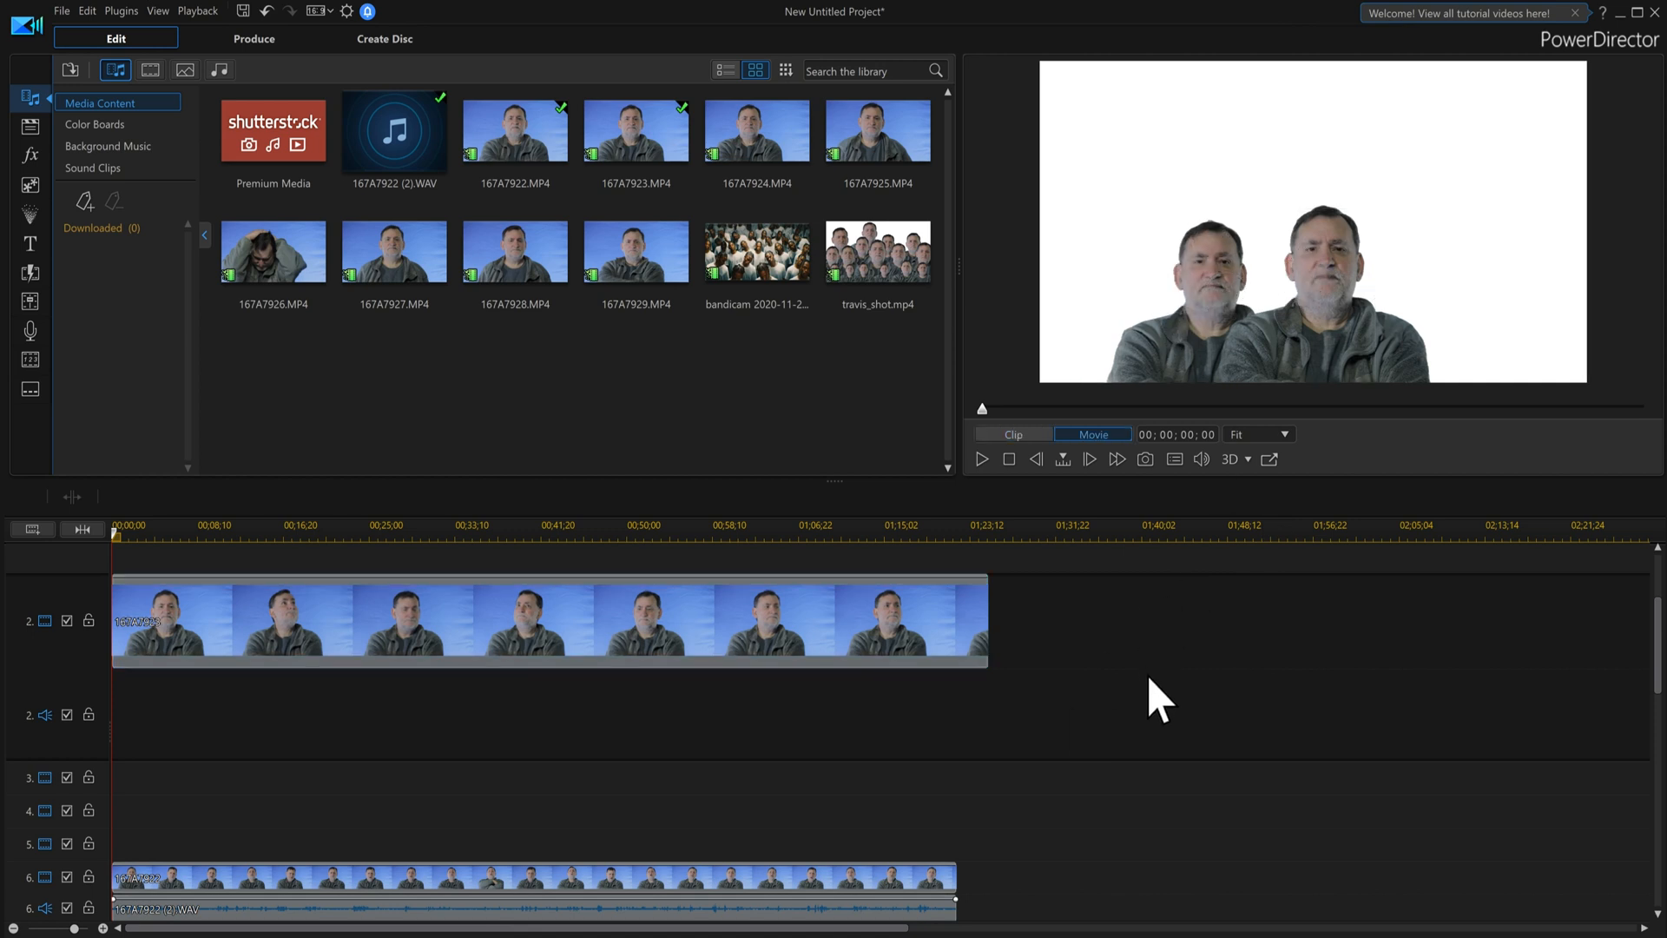
- Copy the 167A7923 clip from track 2 to track 3 and align the copy with the start of the timeline
{"action": "left_click", "coordinate": [834, 603]}
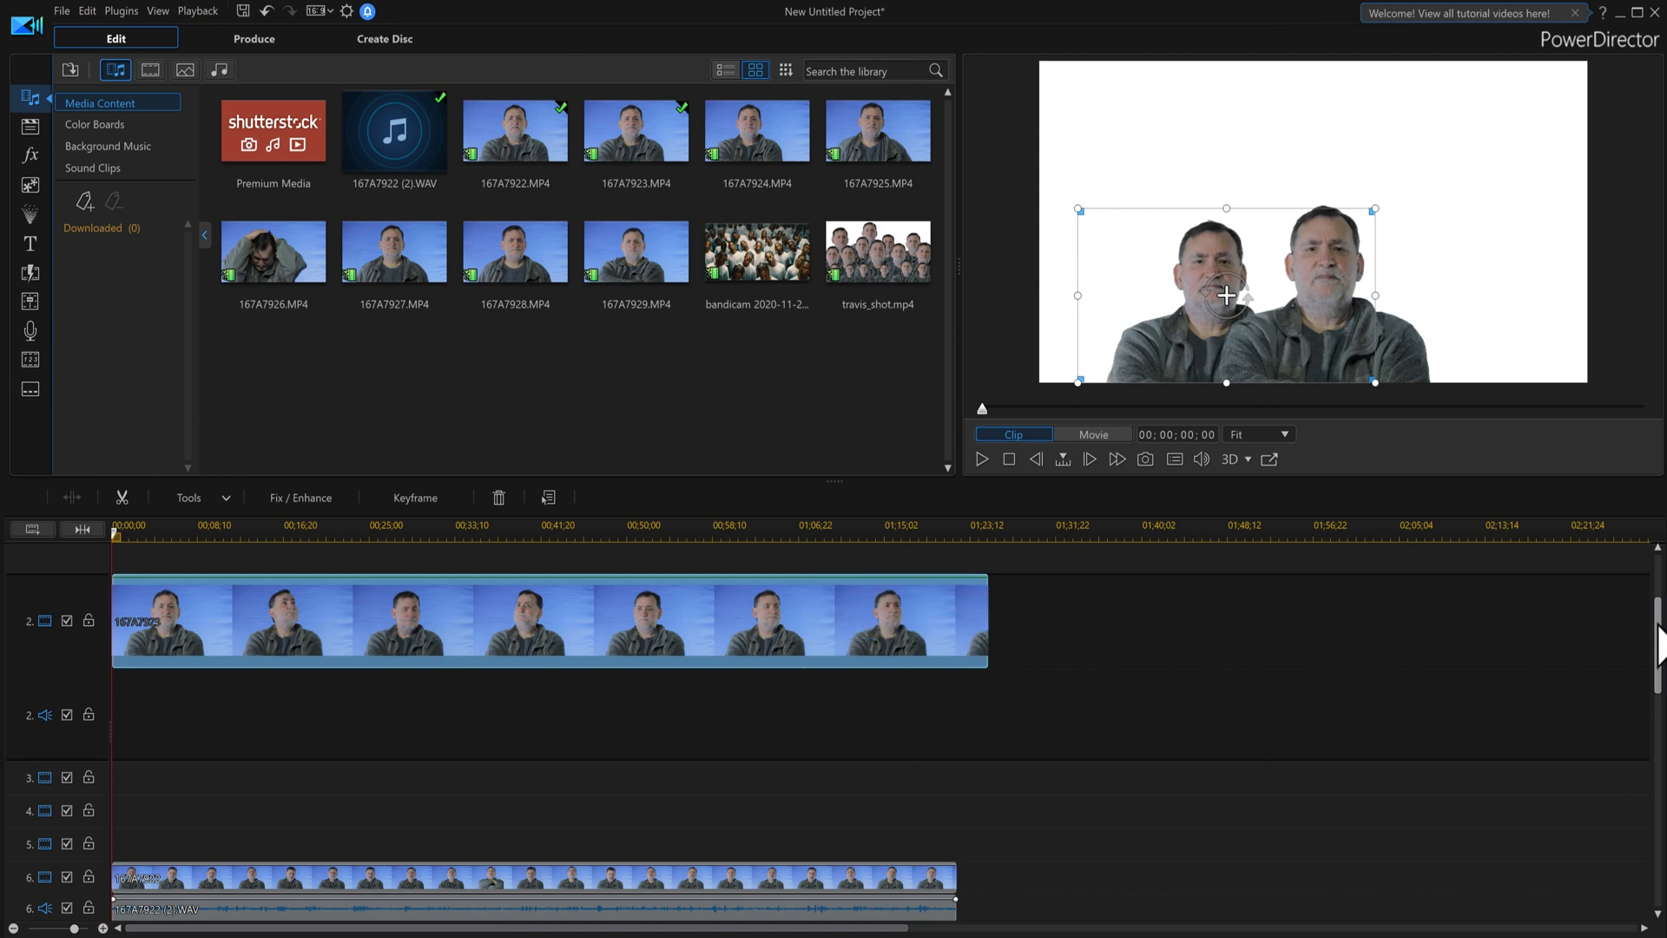
{"action": "left_click_drag", "start_coordinate": [1658, 625], "coordinate": [1659, 644]}
{"action": "scroll", "coordinate": [249, 736], "scroll_direction": "up", "scroll_amount": 1}
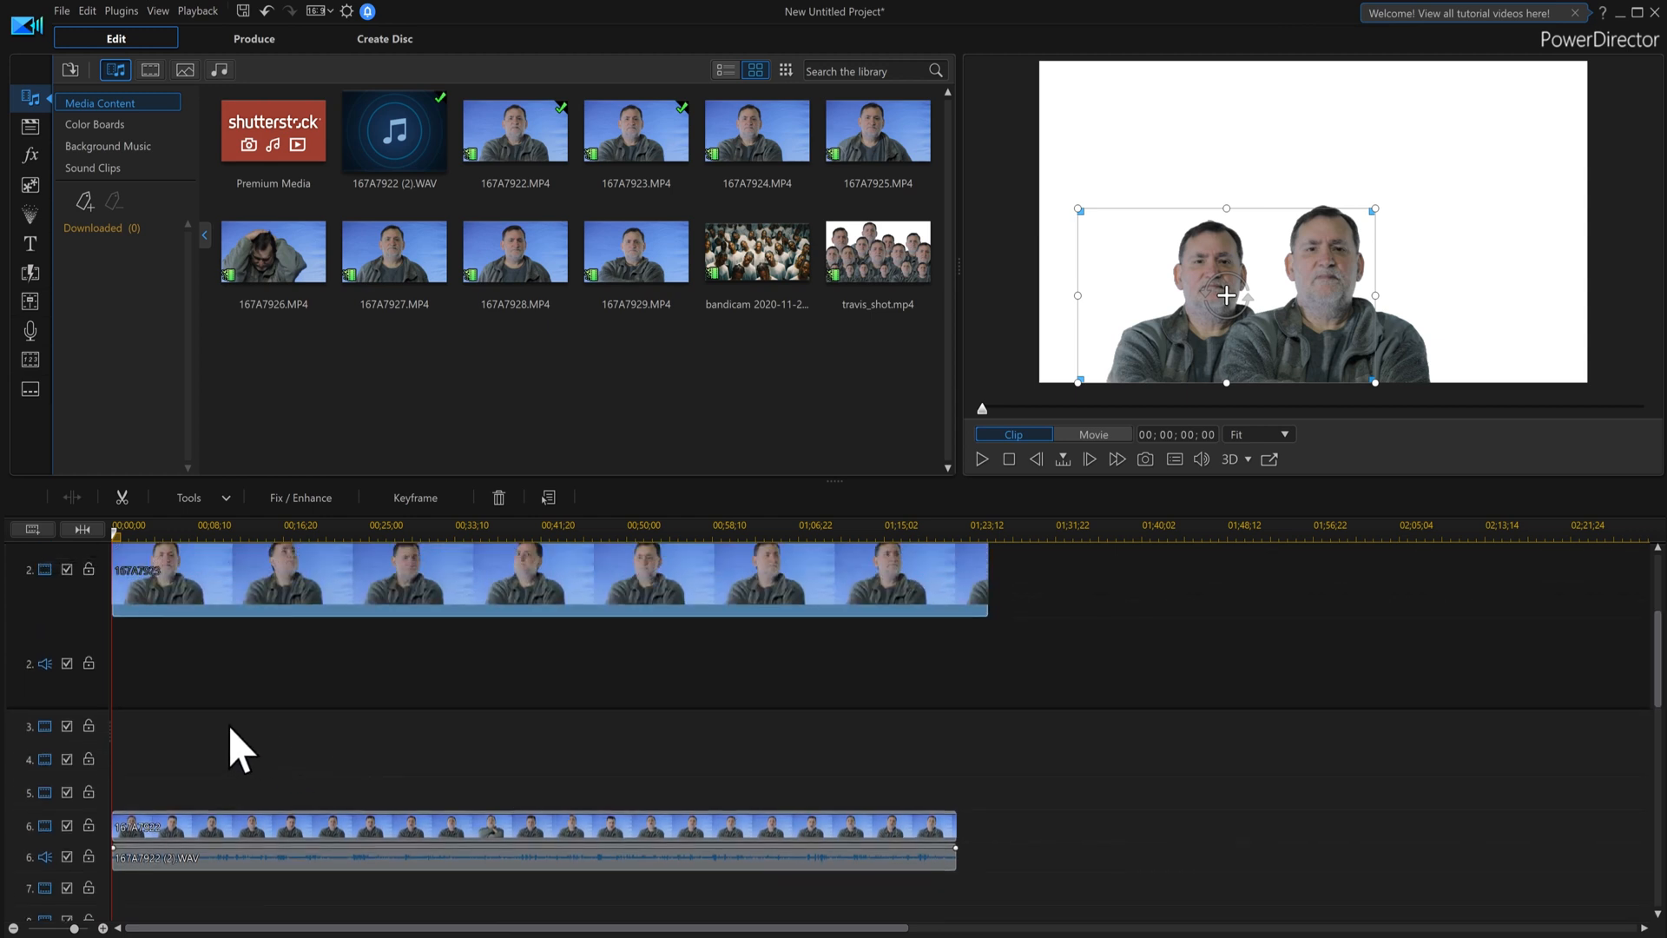
{"action": "left_click", "coordinate": [231, 729]}
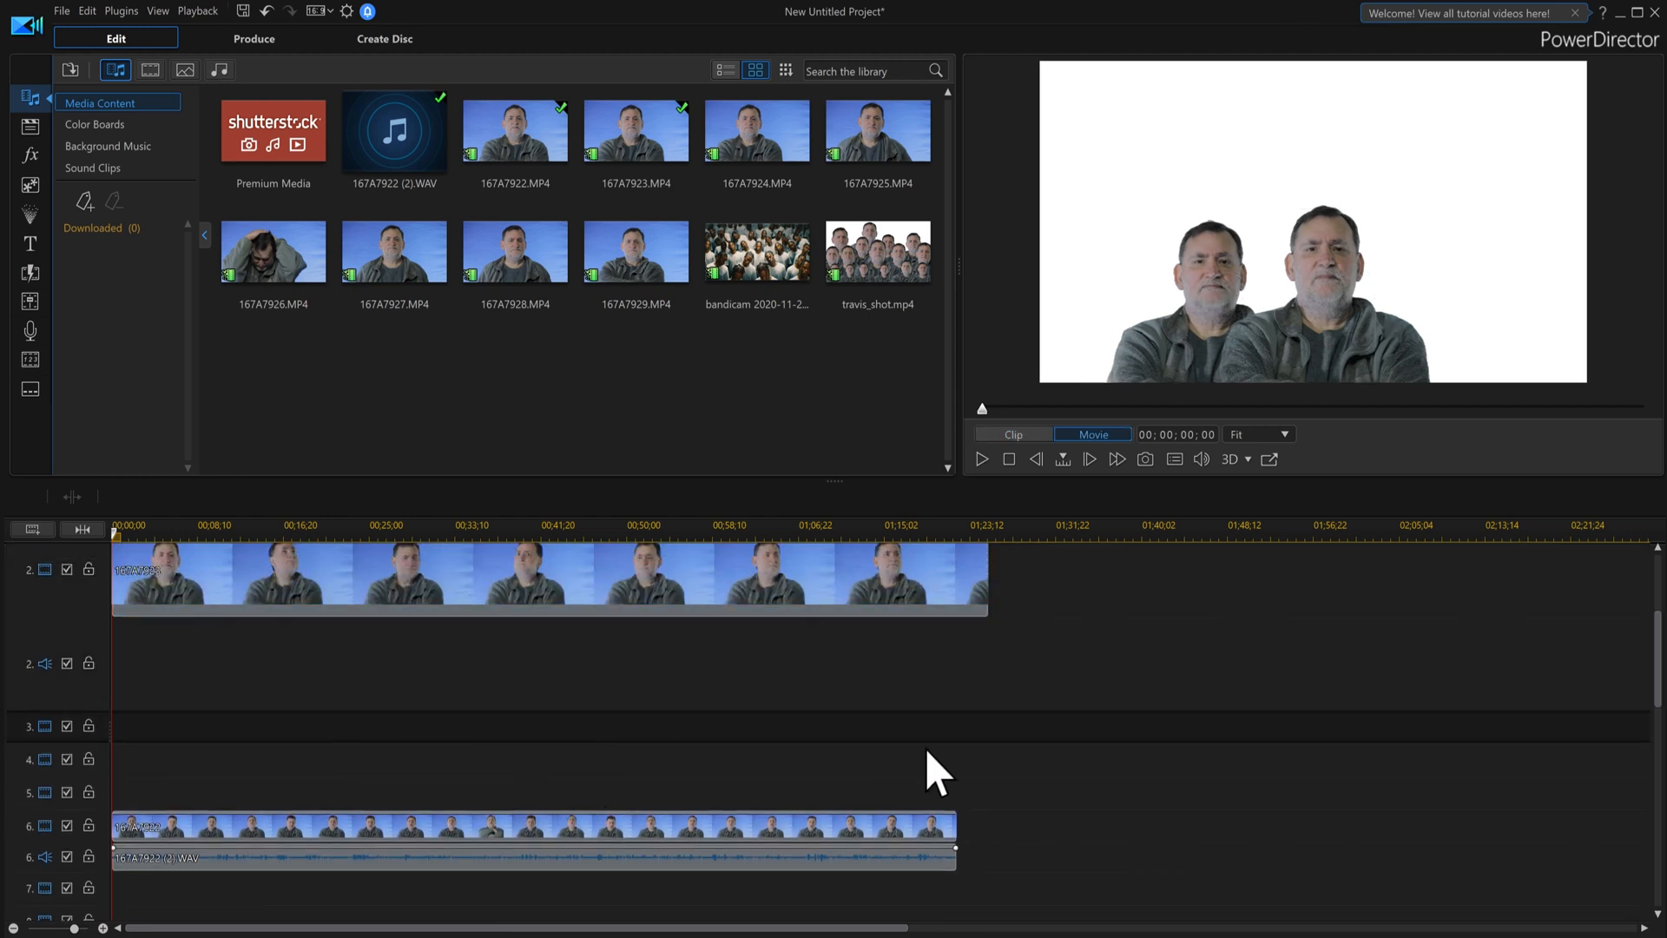
{"action": "left_click_drag", "start_coordinate": [1049, 528], "coordinate": [1052, 528]}
{"action": "left_click", "coordinate": [1033, 528]}
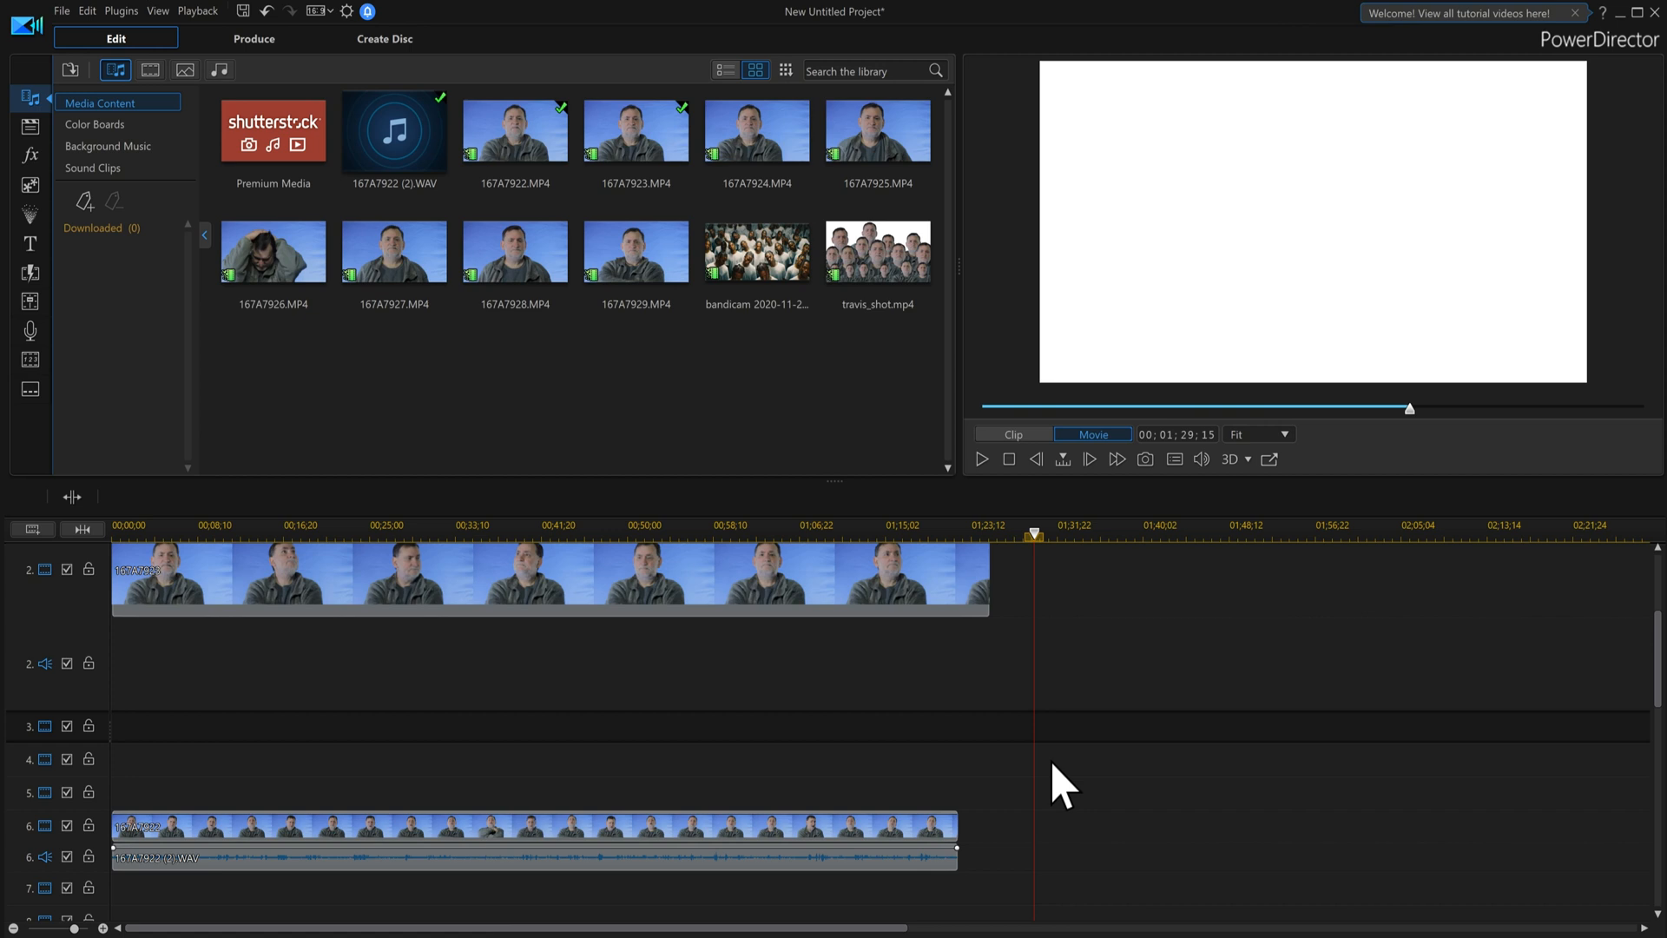
{"action": "key", "text": "ctrl+v"}
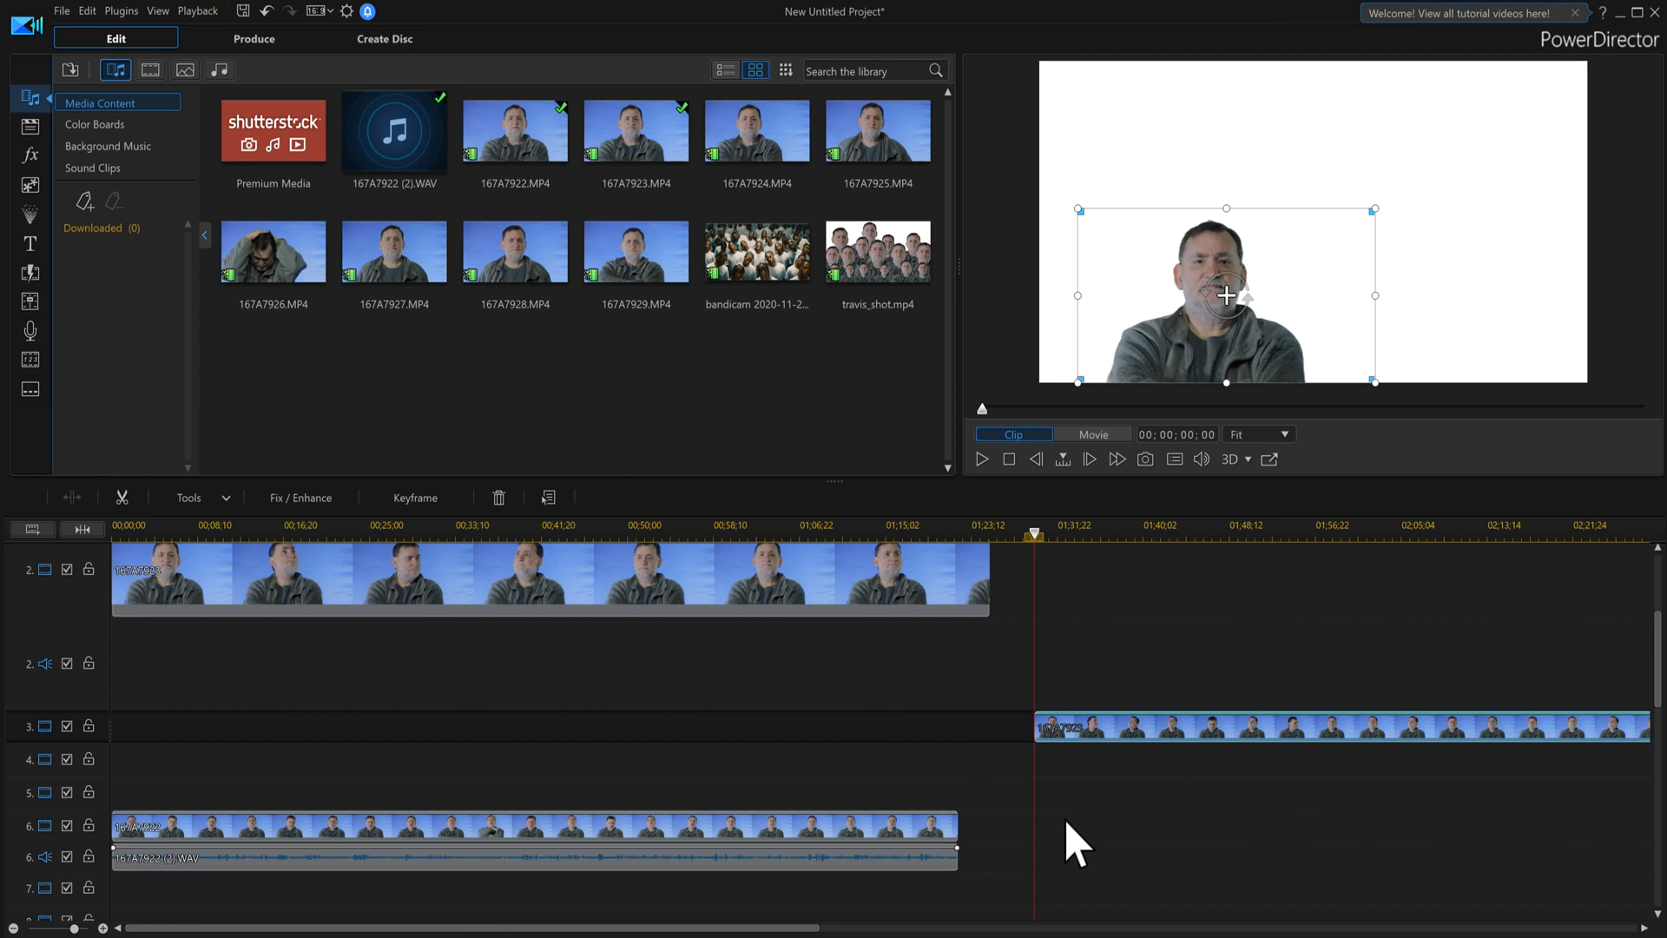
{"action": "left_click_drag", "start_coordinate": [1381, 729], "coordinate": [298, 729]}
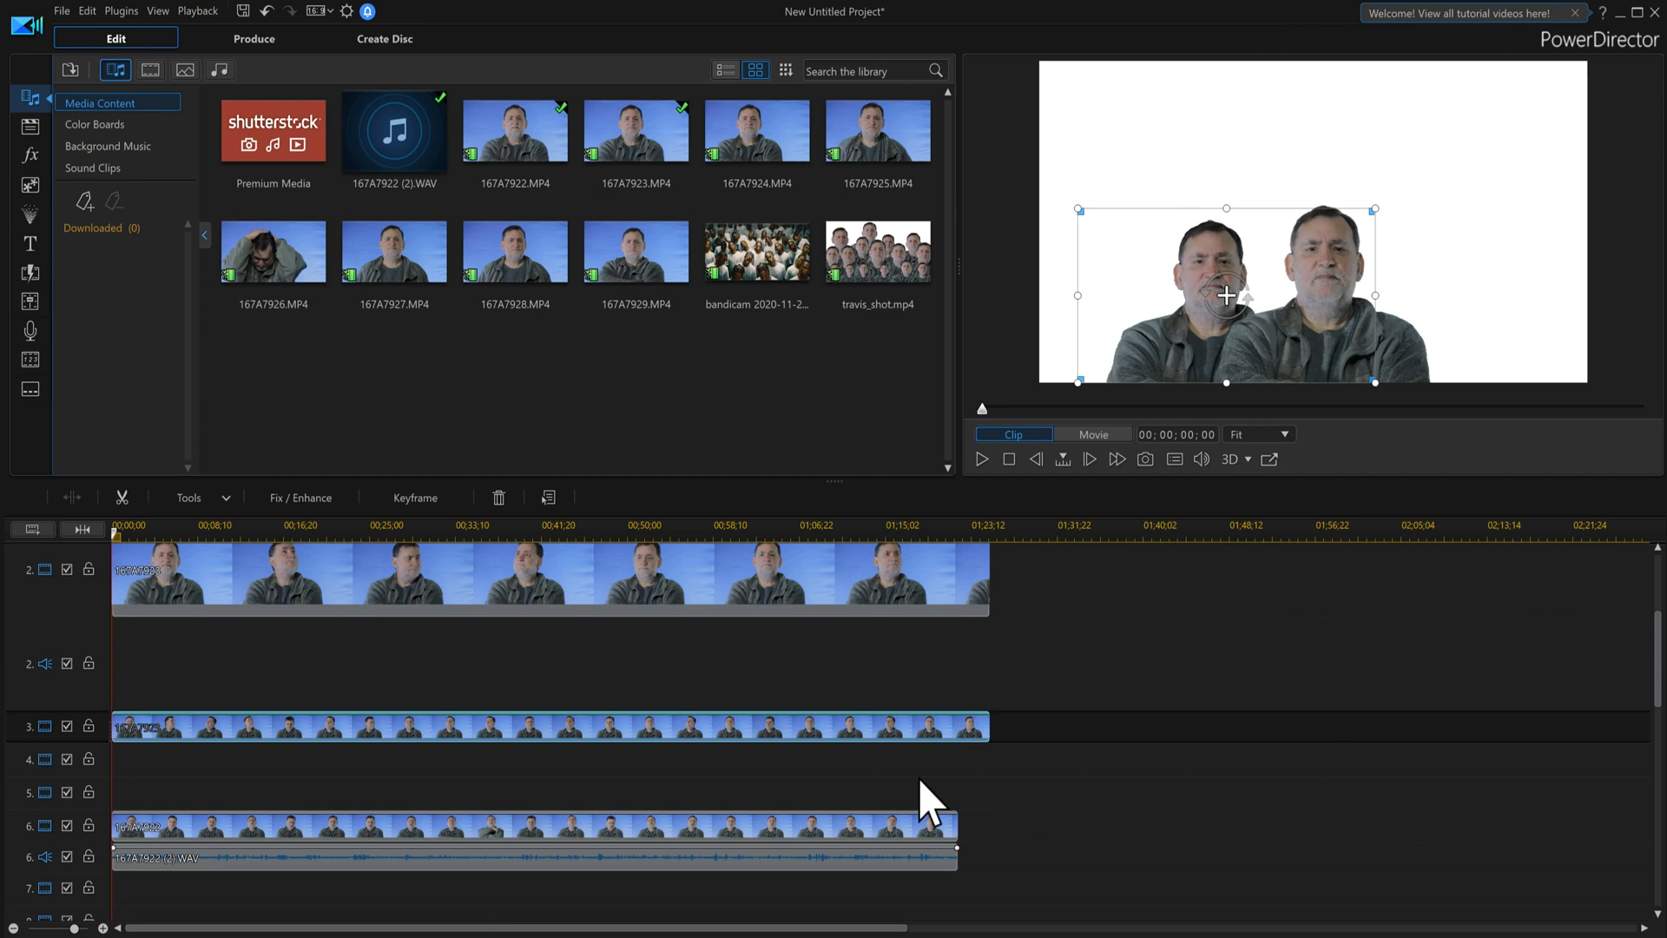
- Move the copied 167A7923 figure on track 3 to the lower right of the frame in the PiP Designer
{"action": "double_click", "coordinate": [779, 733]}
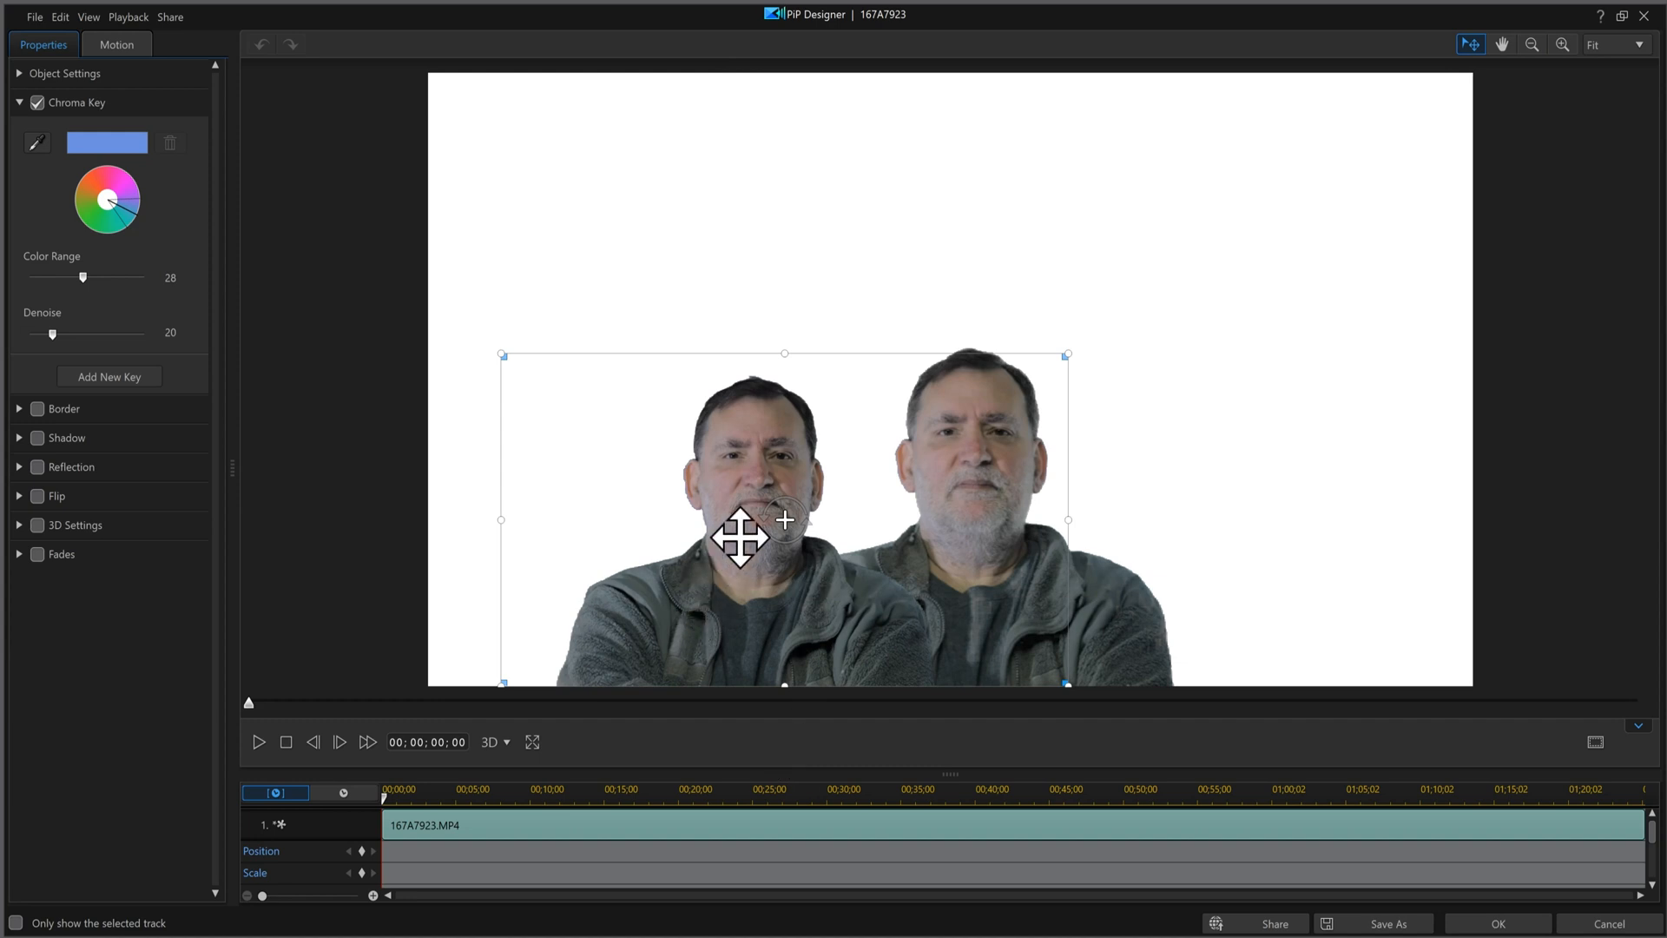
{"action": "left_click_drag", "start_coordinate": [788, 512], "coordinate": [1214, 290]}
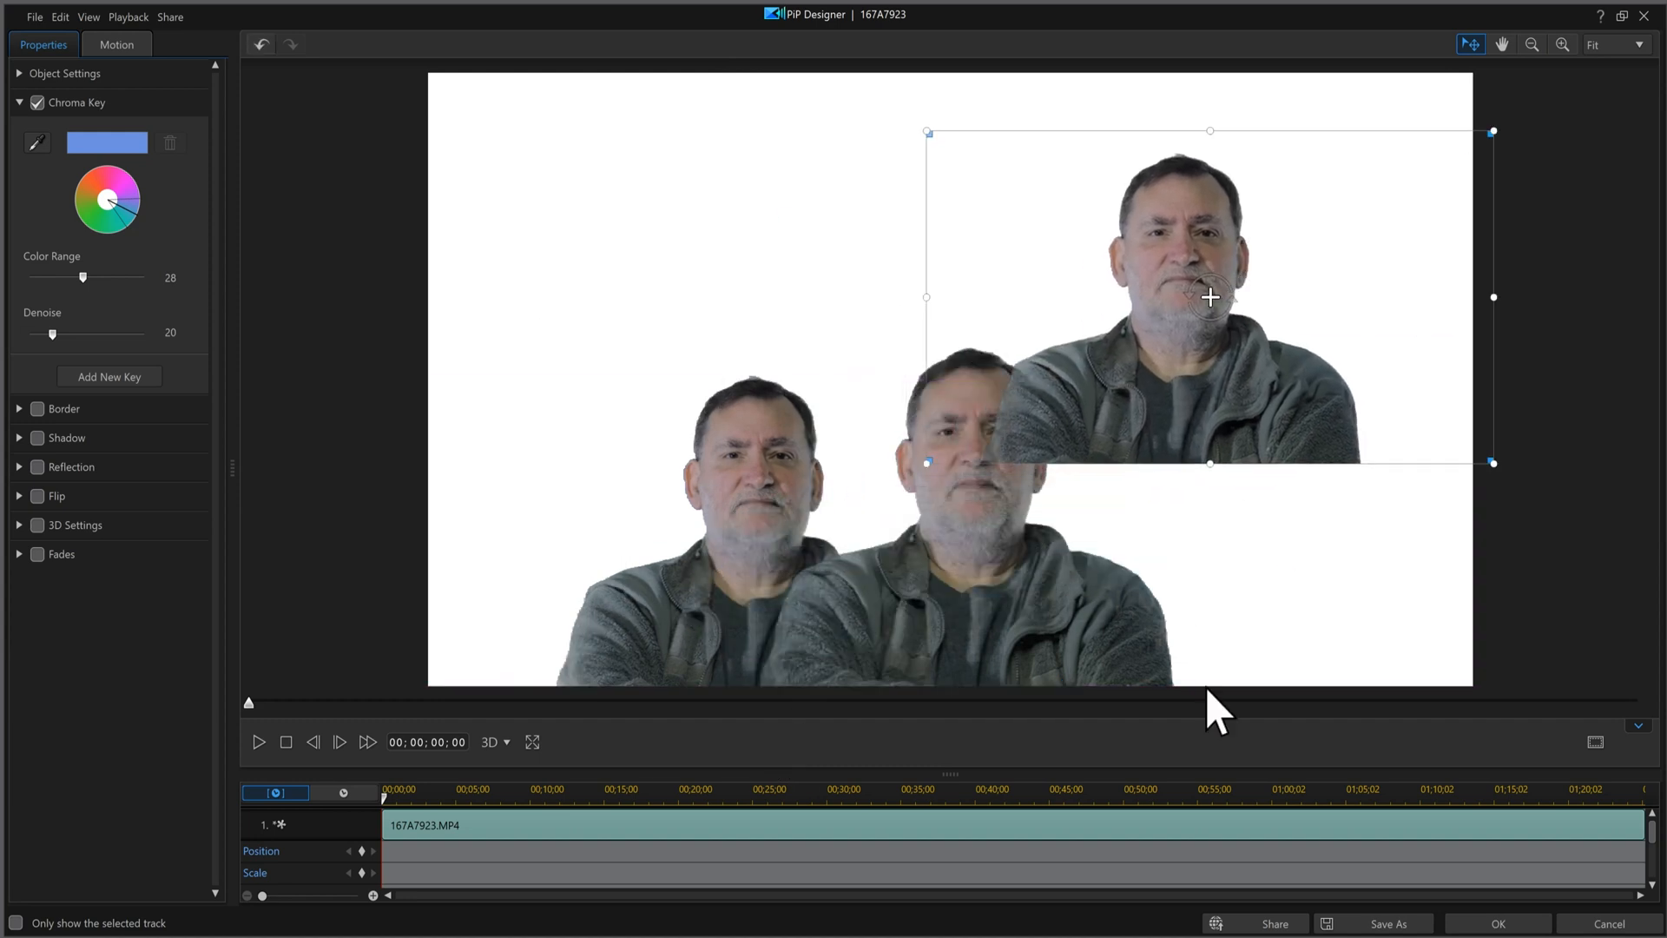
{"action": "left_click_drag", "start_coordinate": [1230, 323], "coordinate": [1315, 525]}
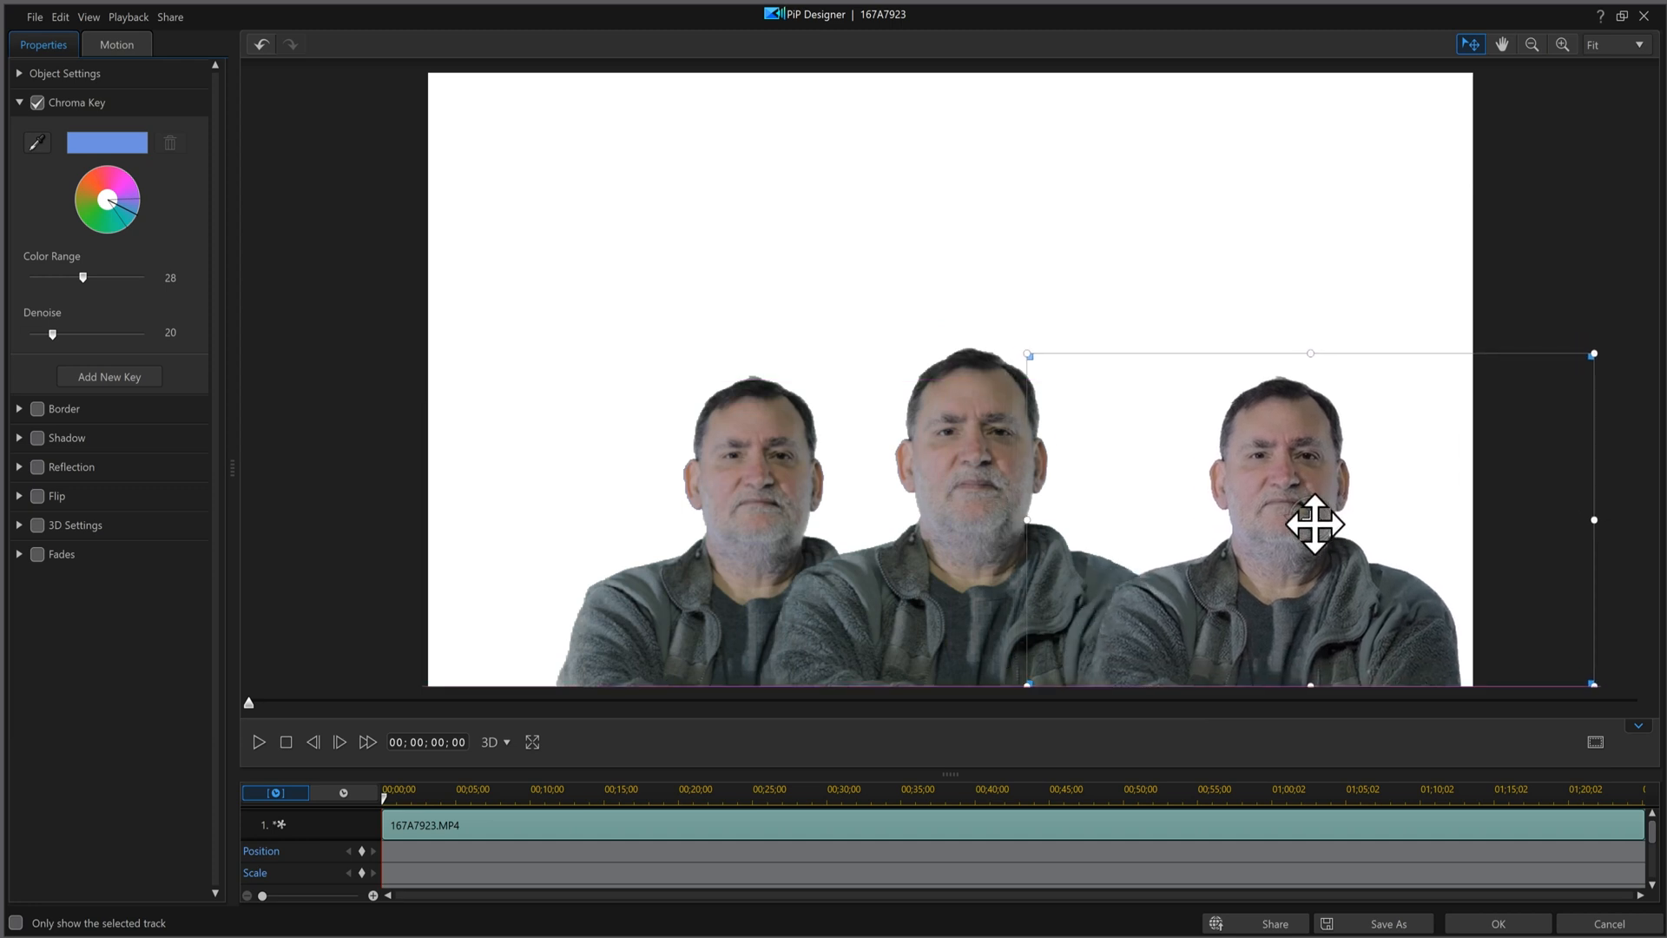
{"action": "left_click", "coordinate": [1485, 923]}
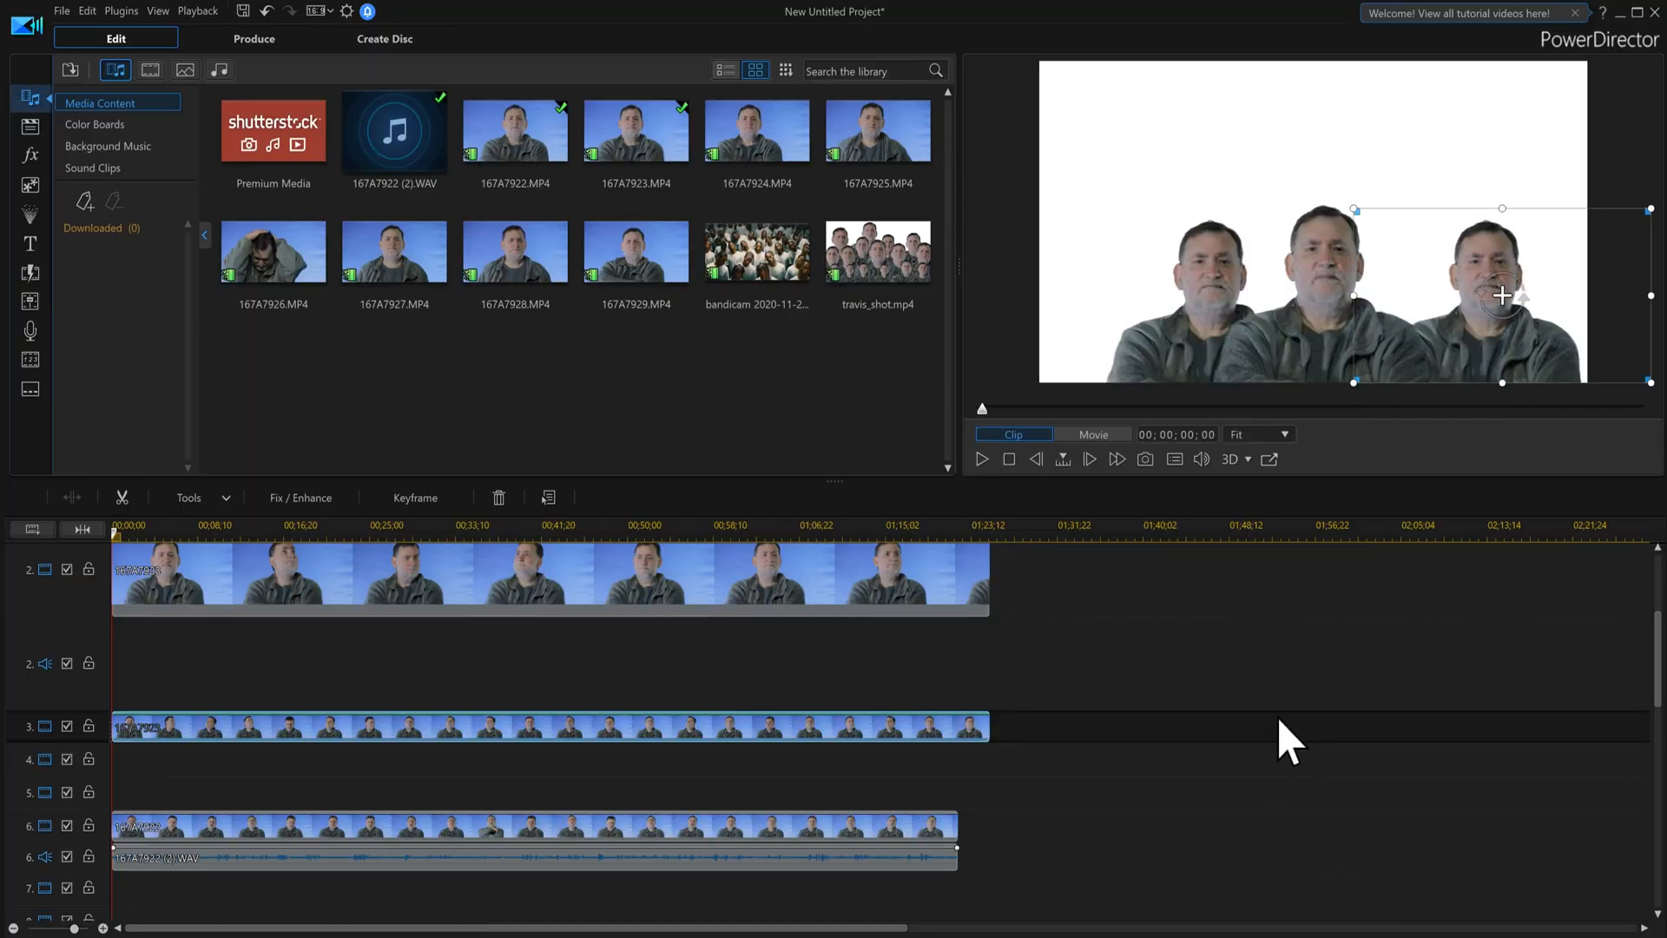
- Play the opening seconds of the movie to check the three figures and select the 167A7928 clip in the media library
{"action": "left_click", "coordinate": [983, 460]}
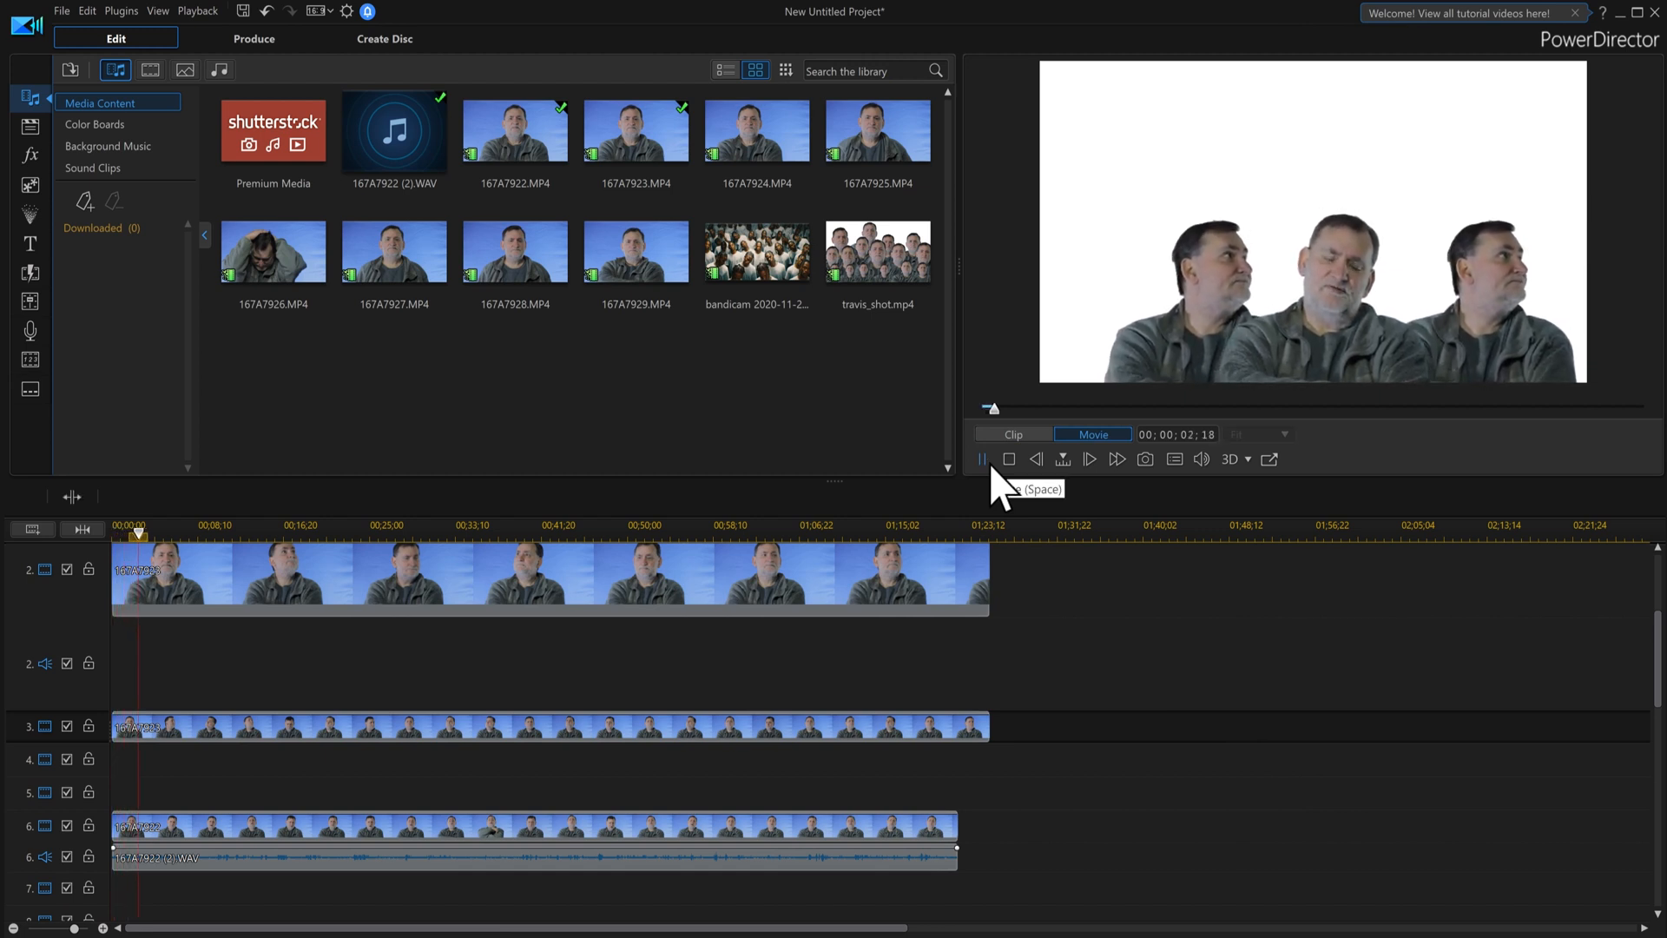
{"action": "left_click", "coordinate": [990, 469]}
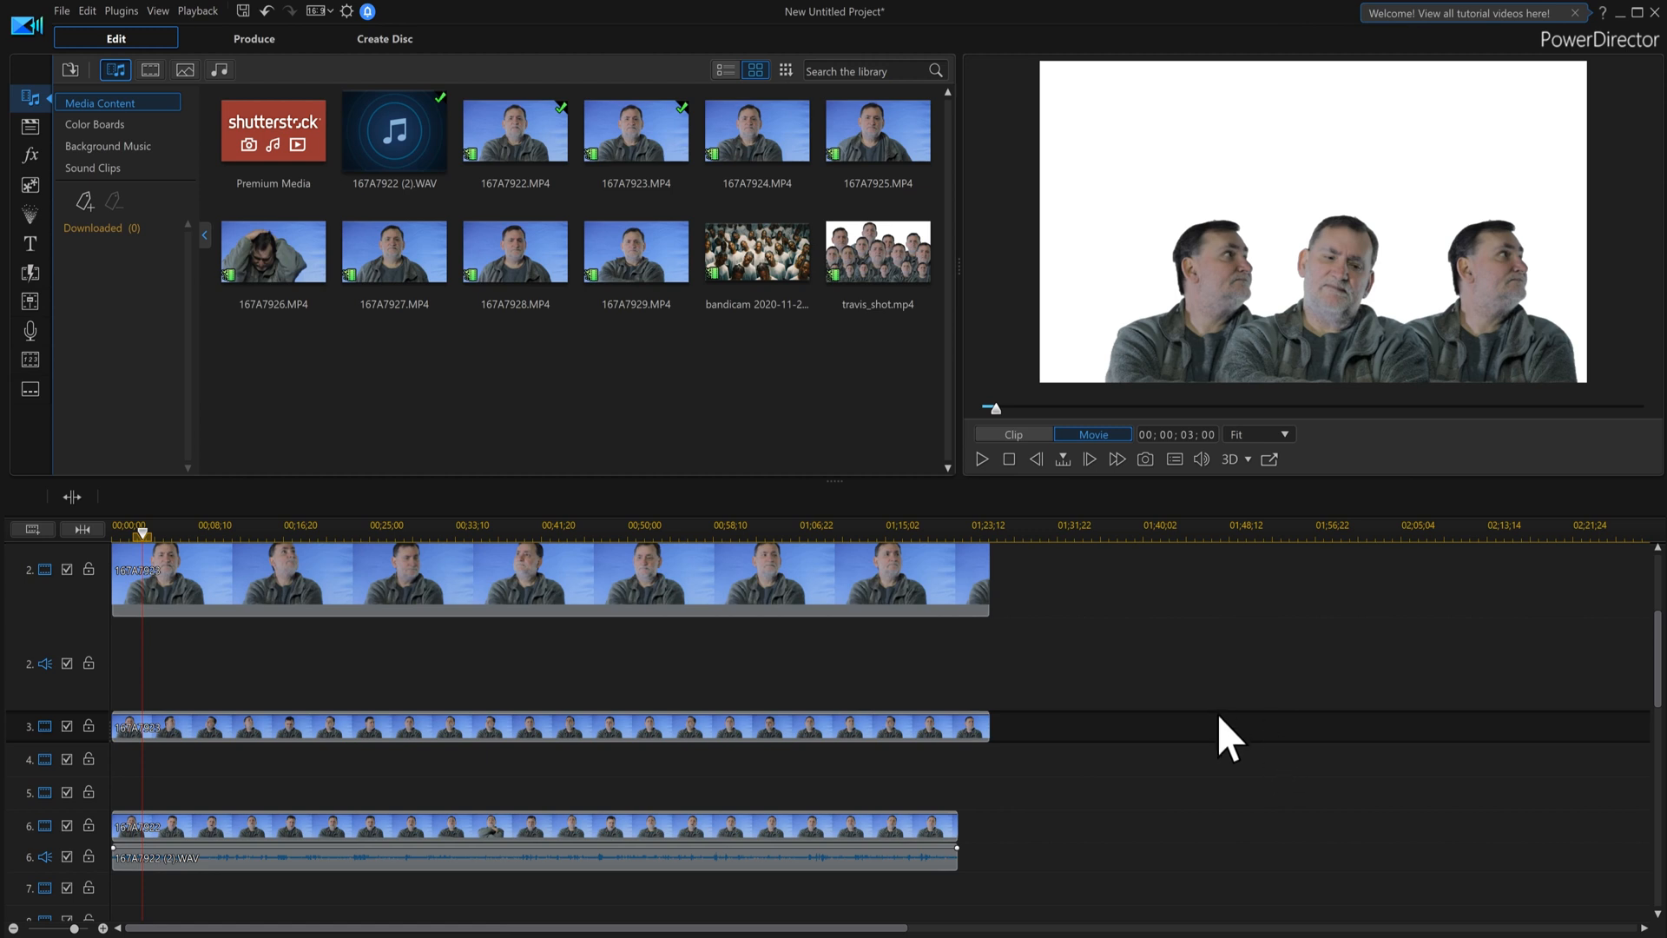
{"action": "left_click", "coordinate": [523, 271]}
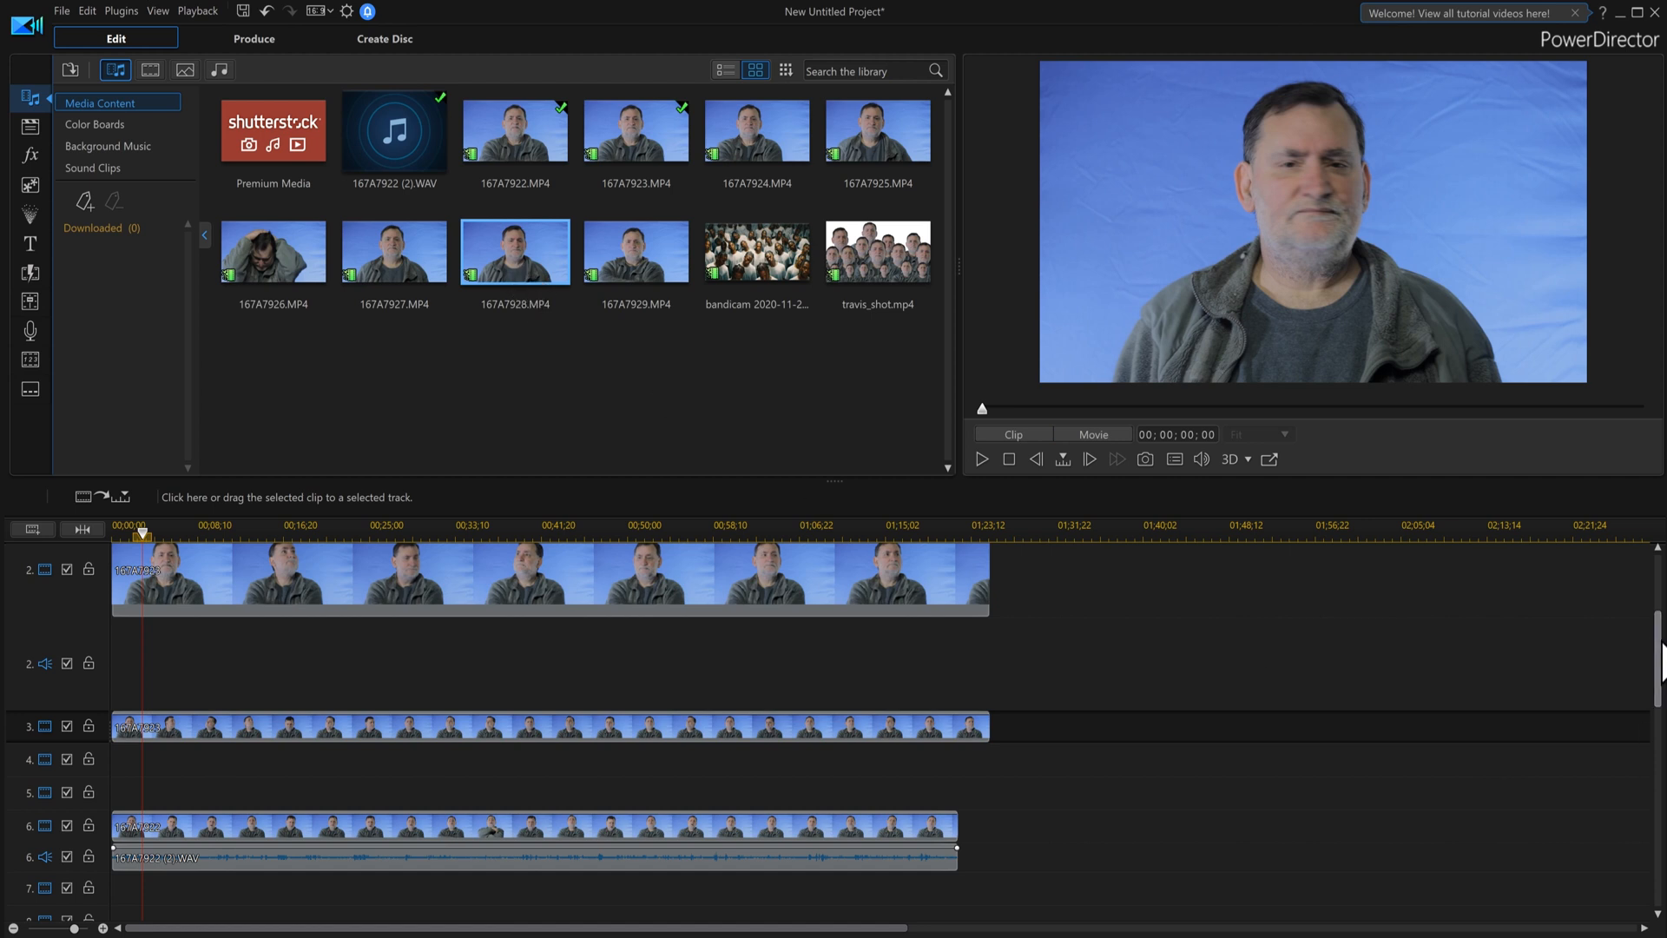
- Move the 167A7922 clip together with its WAV audio from track 6 to track 11, keeping the start aligned
{"action": "scroll", "coordinate": [1661, 660], "scroll_direction": "down", "scroll_amount": 5}
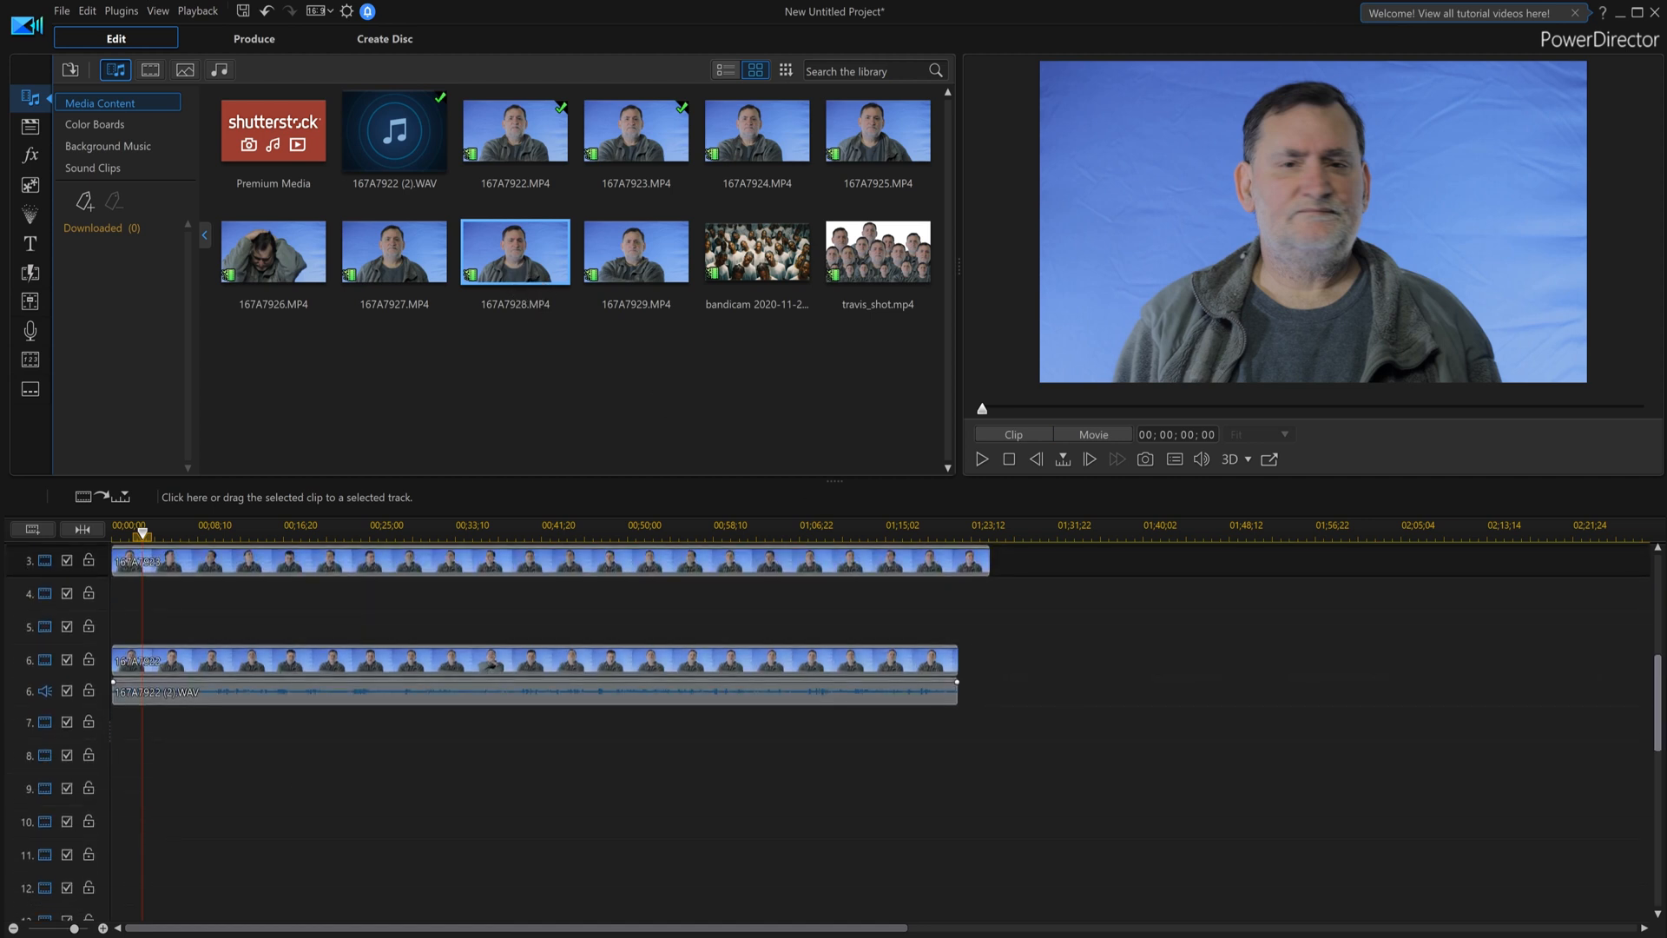
{"action": "left_click", "coordinate": [399, 673]}
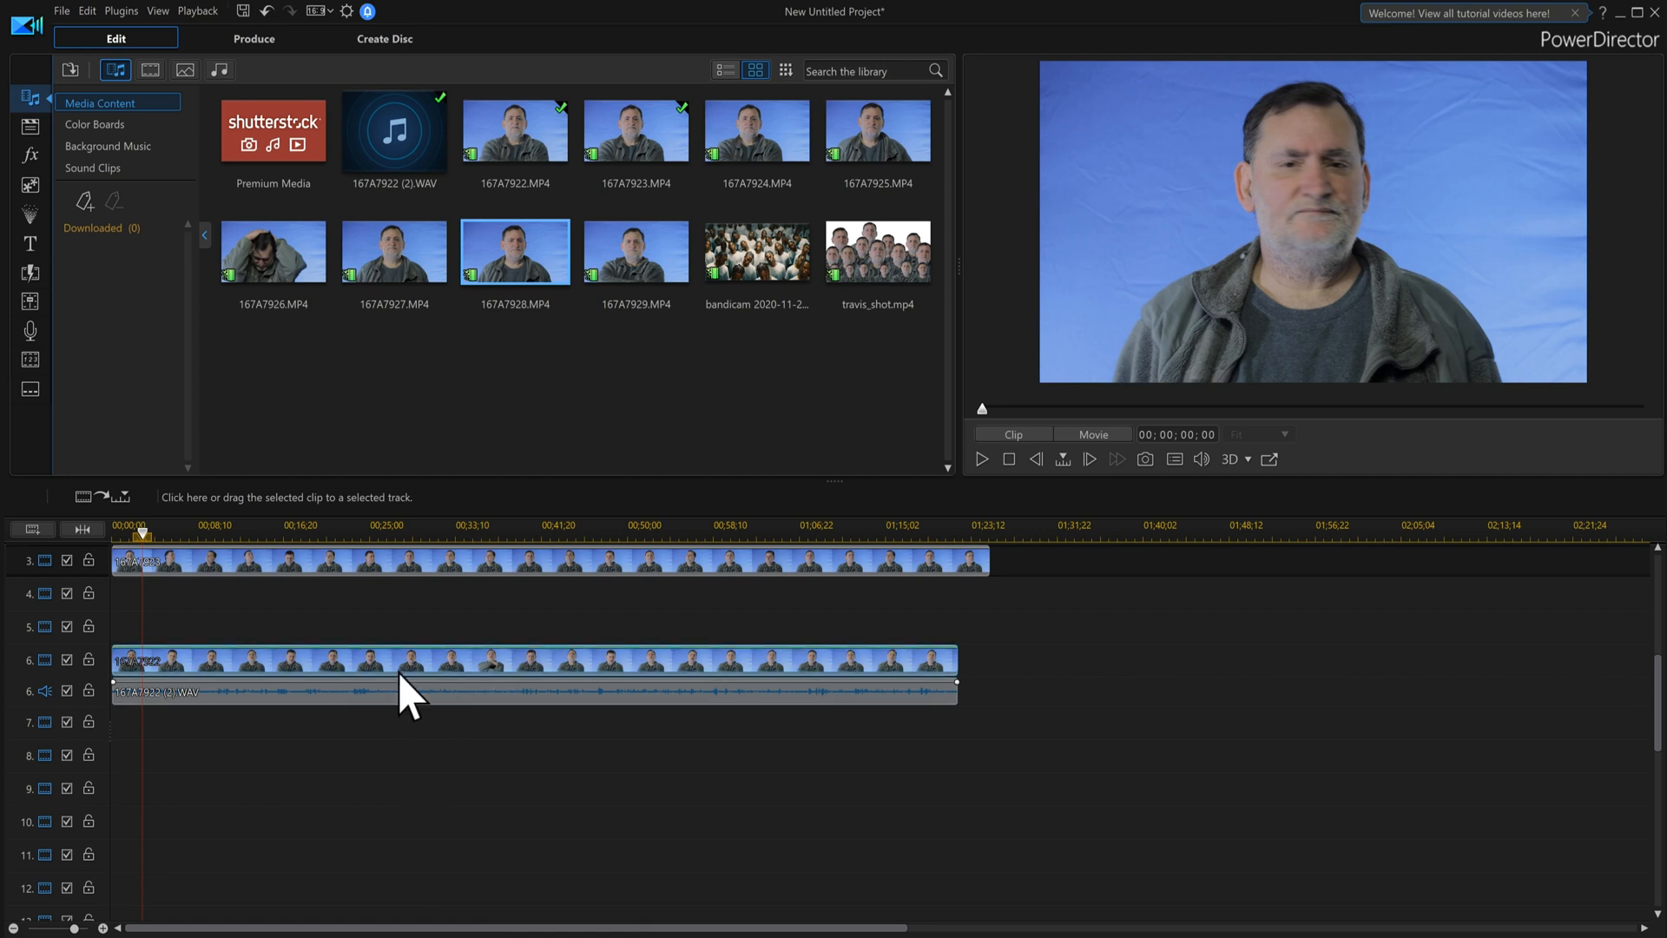
{"action": "left_click", "coordinate": [394, 686], "text": "ctrl"}
{"action": "left_click_drag", "start_coordinate": [431, 662], "coordinate": [851, 875]}
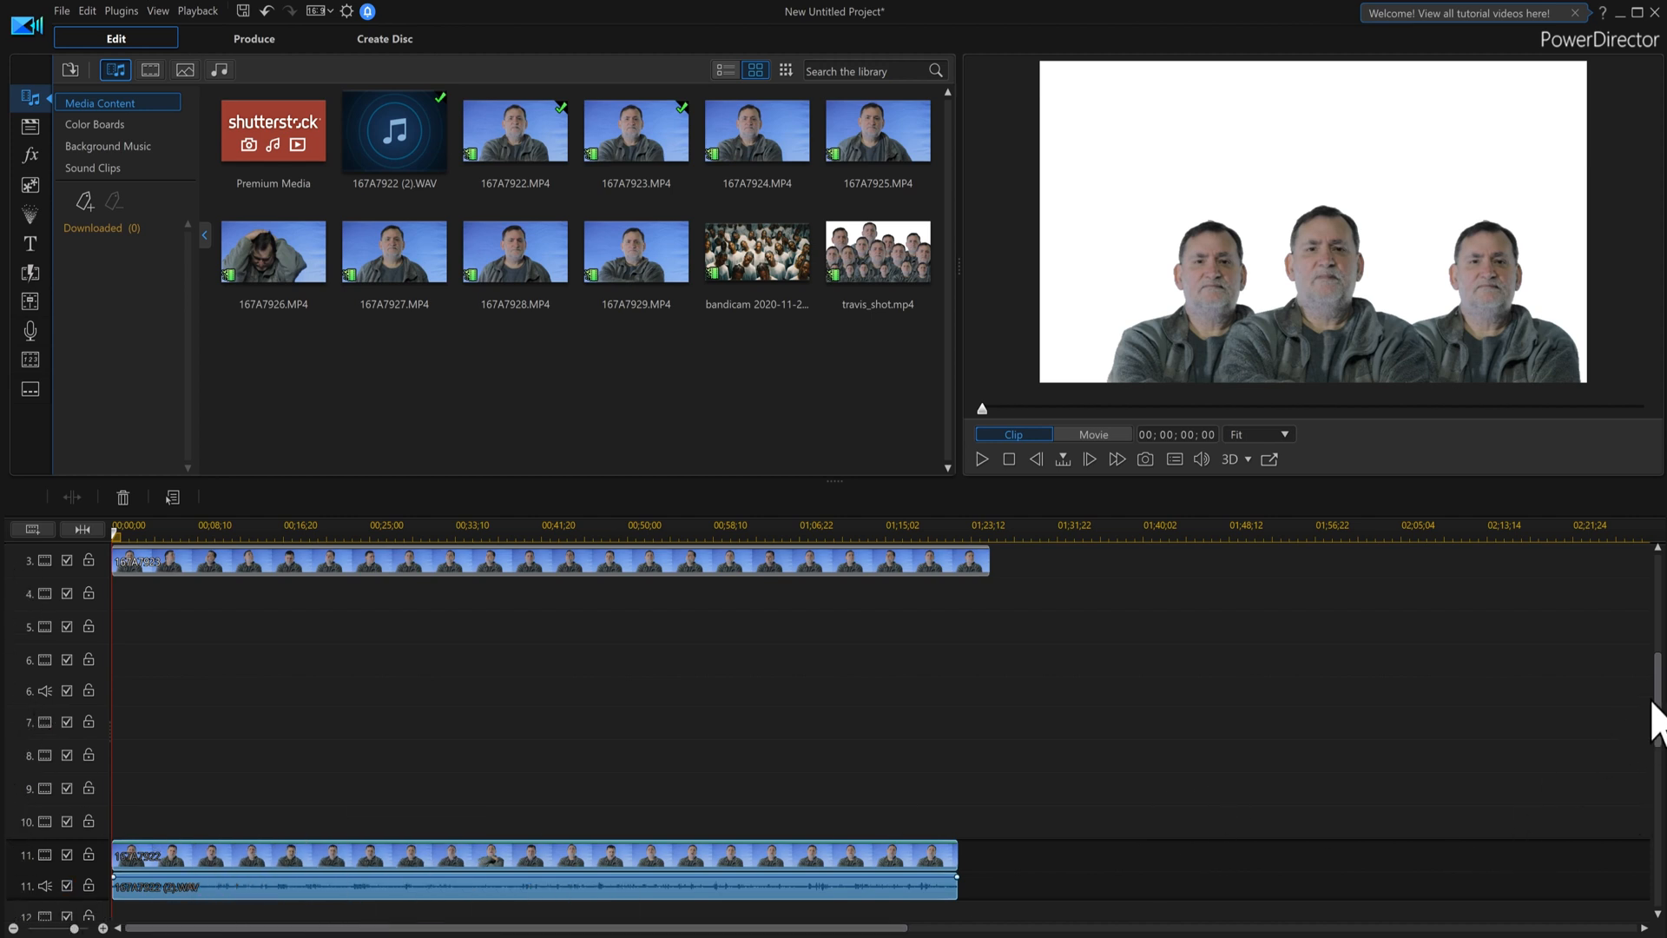
- Place the 167A7929 clip from the media library at the start of track 6
{"action": "scroll", "coordinate": [1658, 717], "scroll_direction": "up", "scroll_amount": 3}
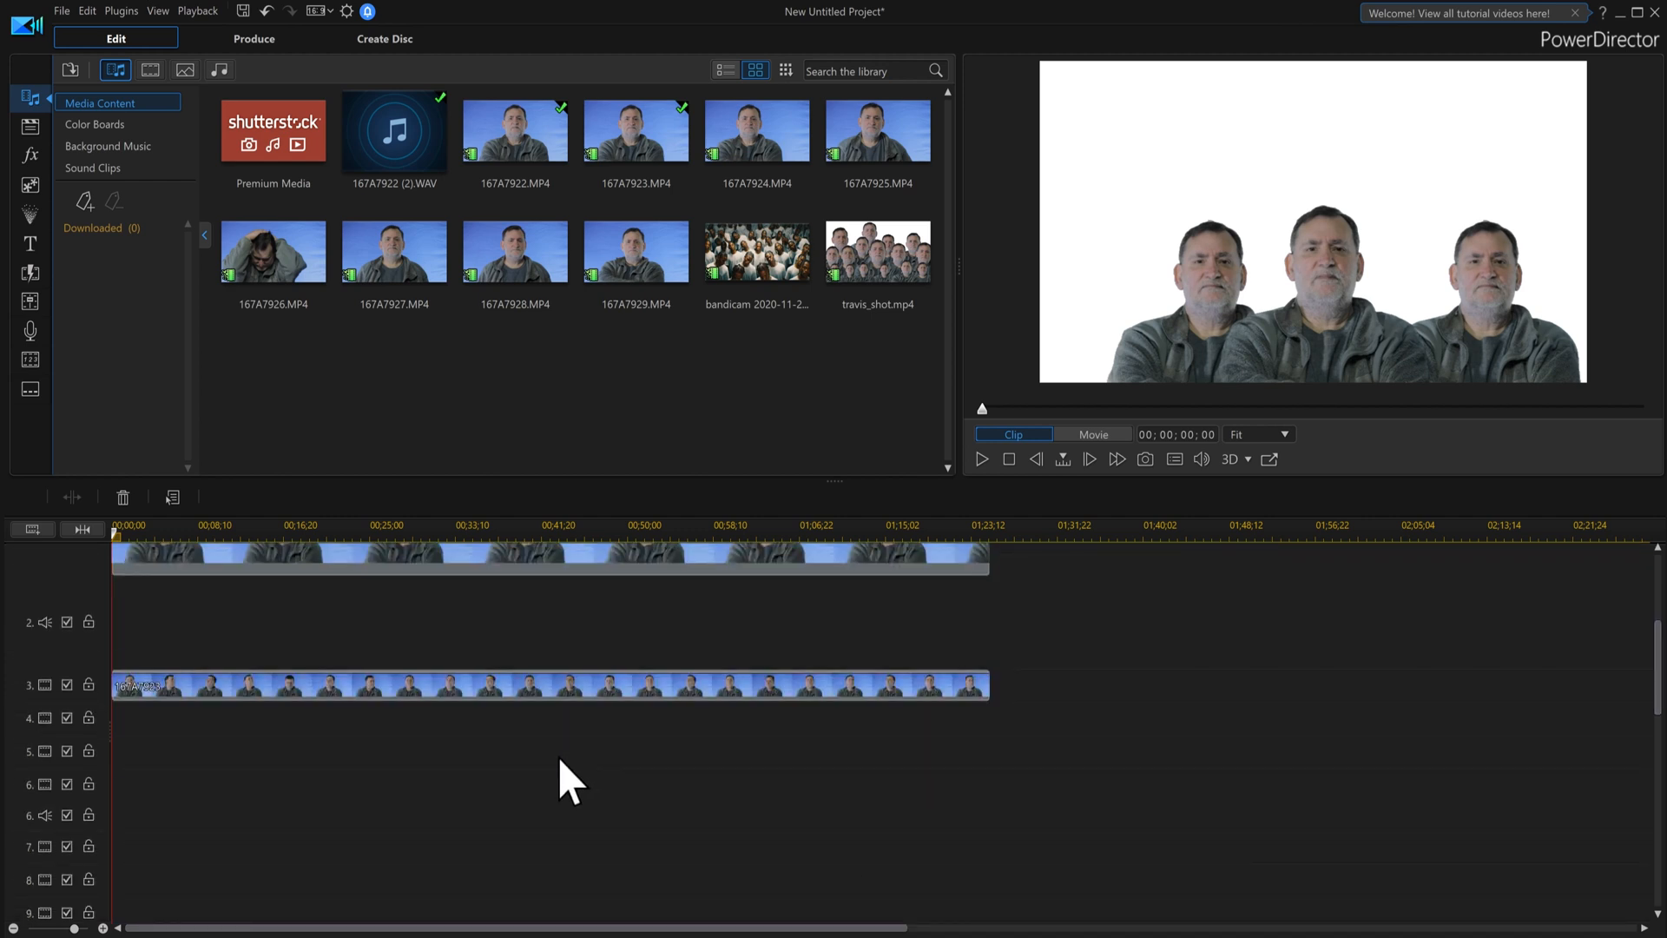
{"action": "left_click_drag", "start_coordinate": [624, 259], "coordinate": [99, 778]}
{"action": "left_click", "coordinate": [578, 785]}
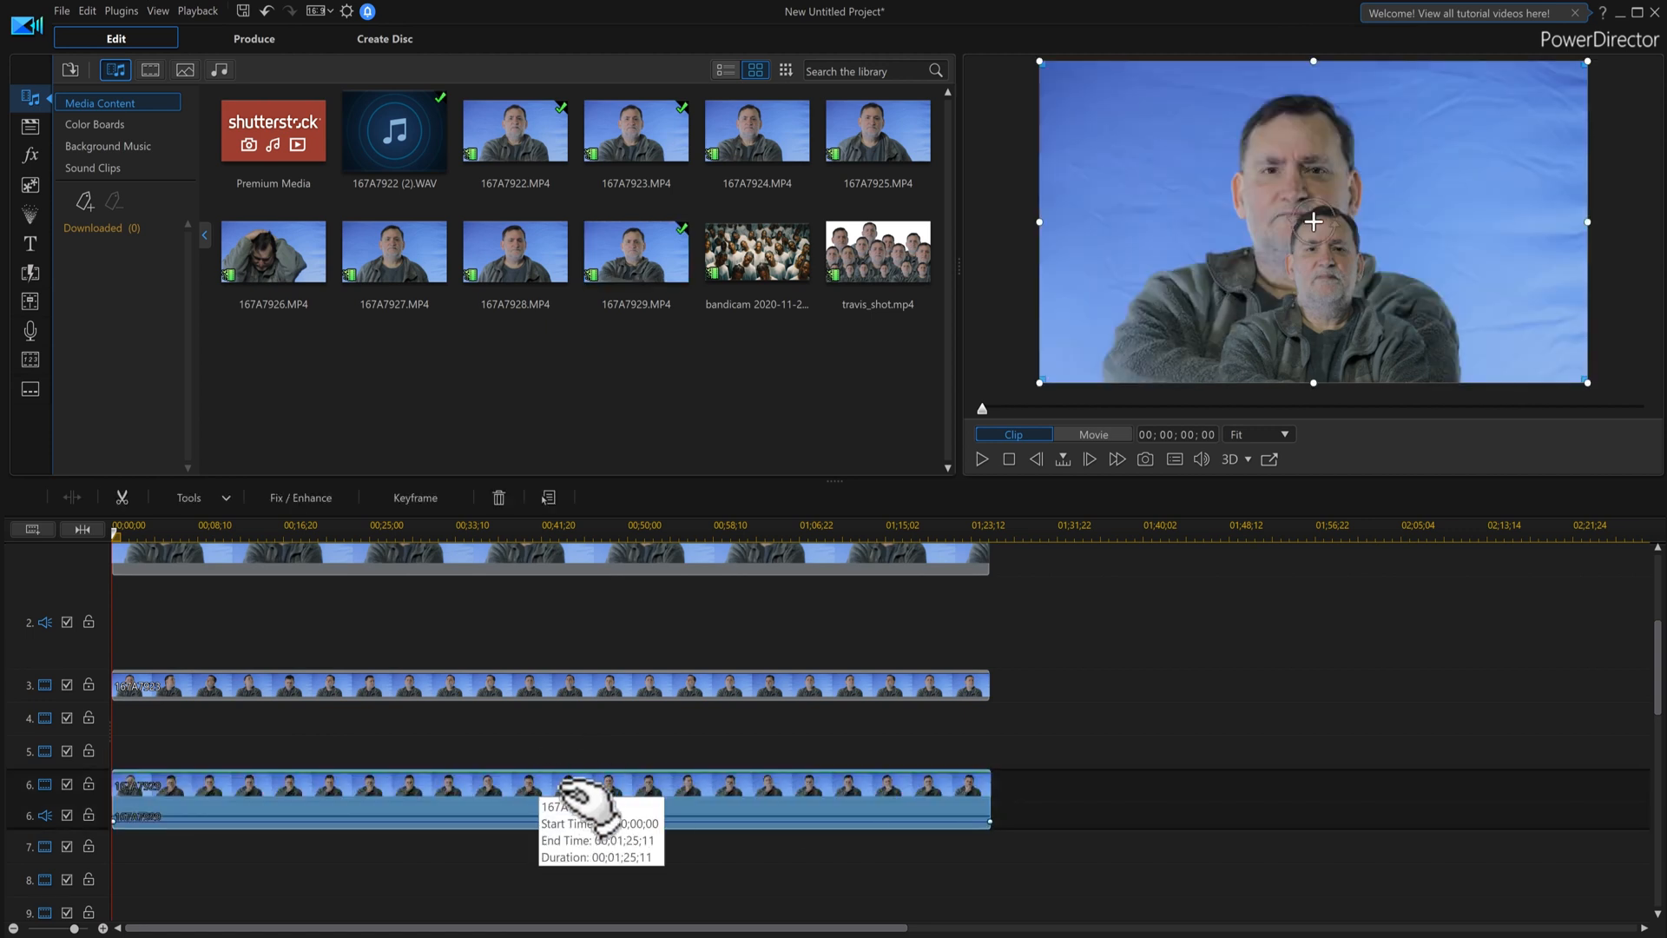
- Unlink the video and audio of the 167A7929 clip on track 6 and delete its audio
{"action": "right_click", "coordinate": [590, 790]}
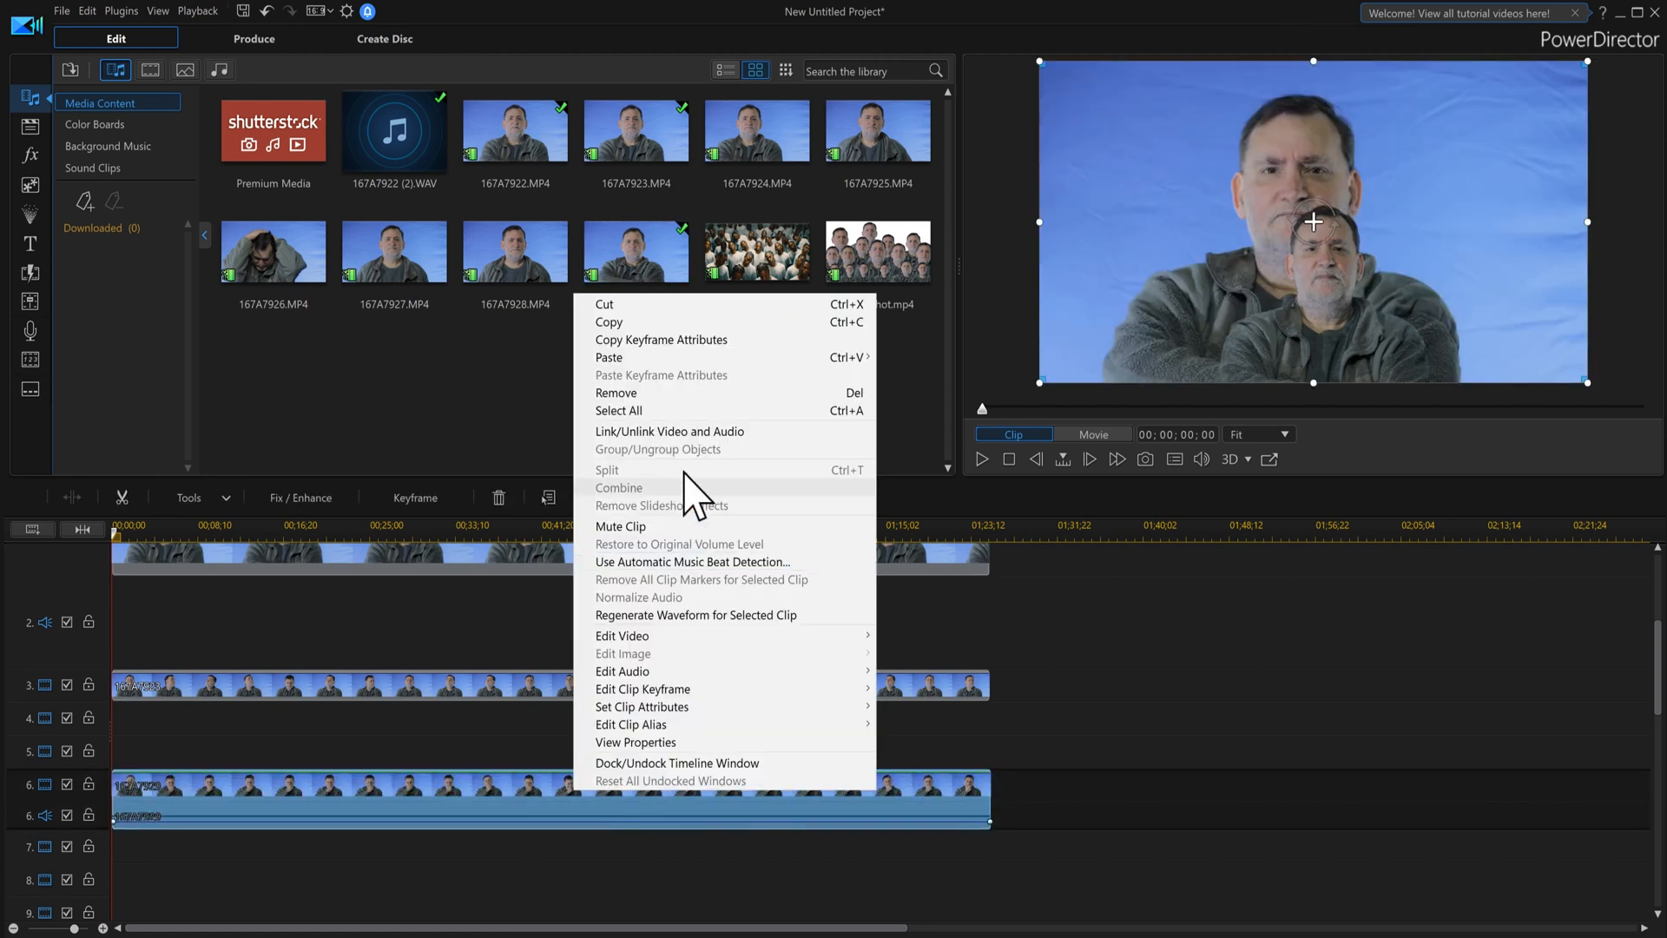
{"action": "left_click", "coordinate": [700, 432]}
{"action": "left_click", "coordinate": [847, 825]}
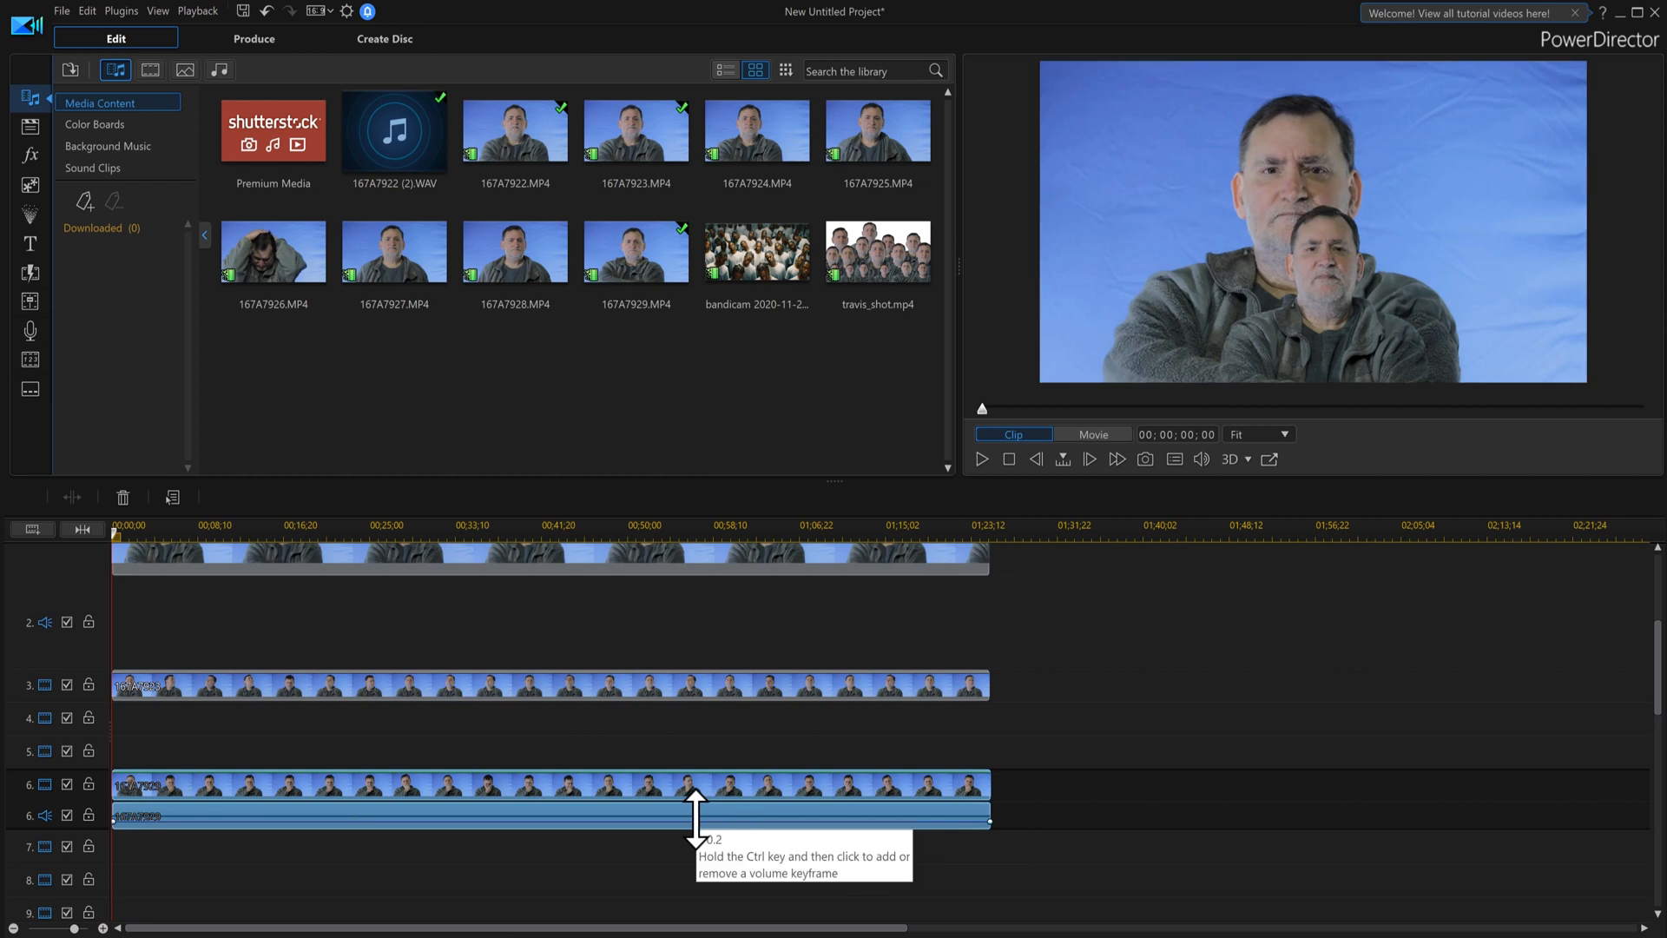
{"action": "left_click", "coordinate": [711, 811]}
{"action": "key", "text": "Delete"}
- Enable Chroma Key for the 167A7929 clip in the PiP Designer and sample the blue backdrop just above the shoulder
{"action": "left_click", "coordinate": [705, 792]}
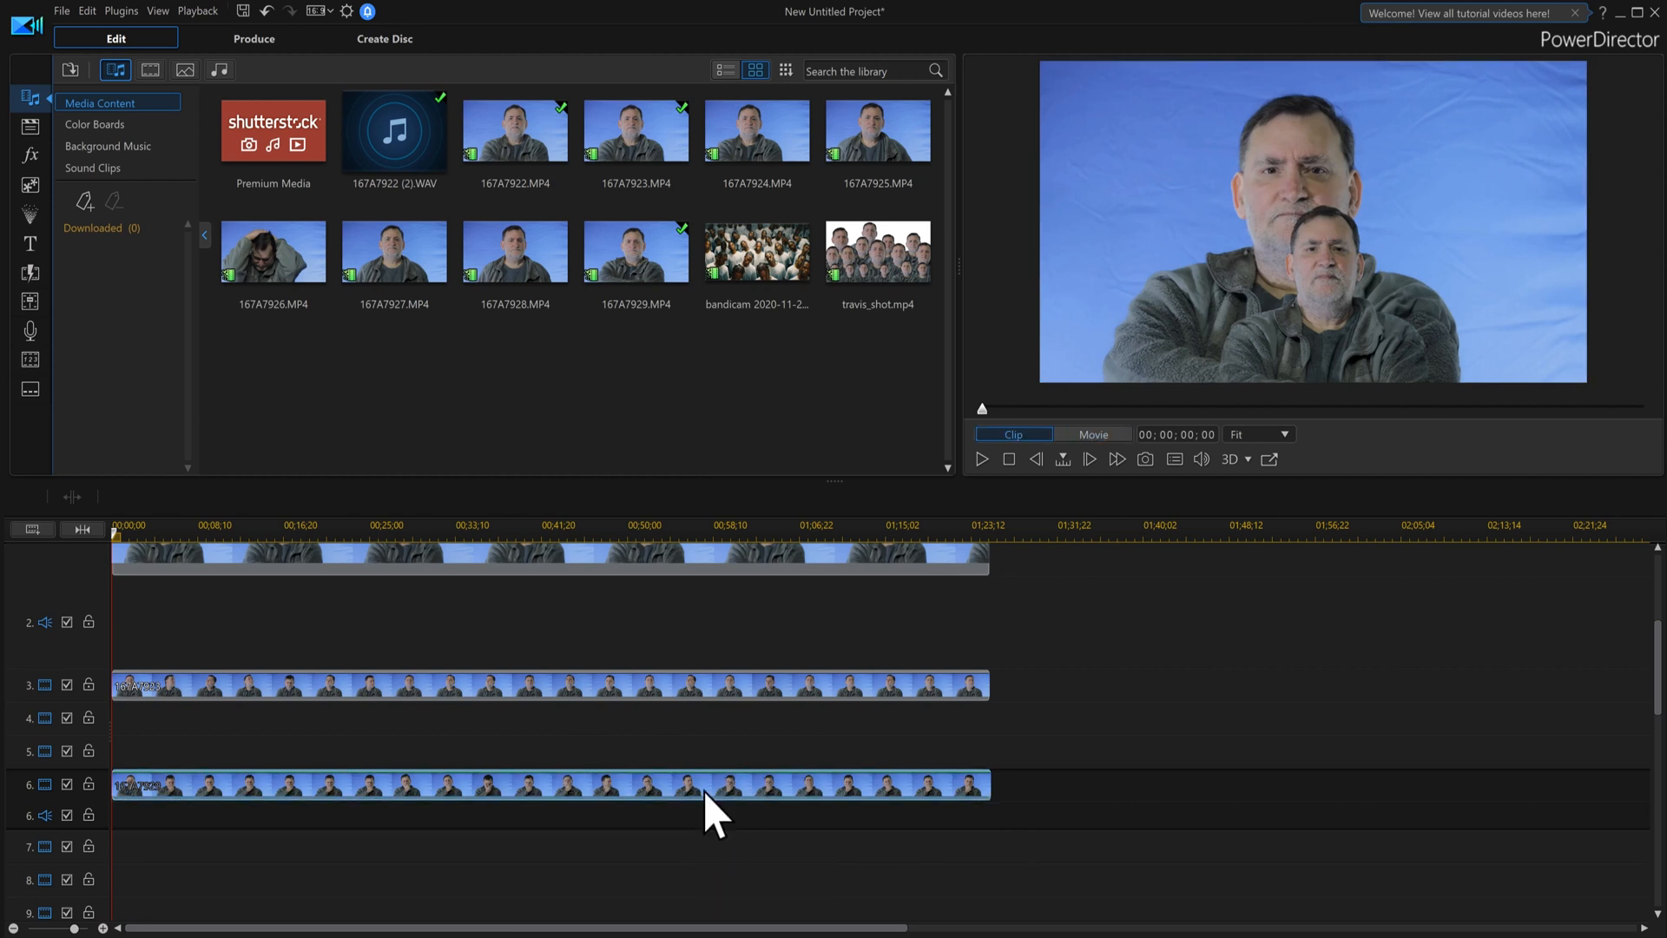
{"action": "double_click", "coordinate": [705, 792]}
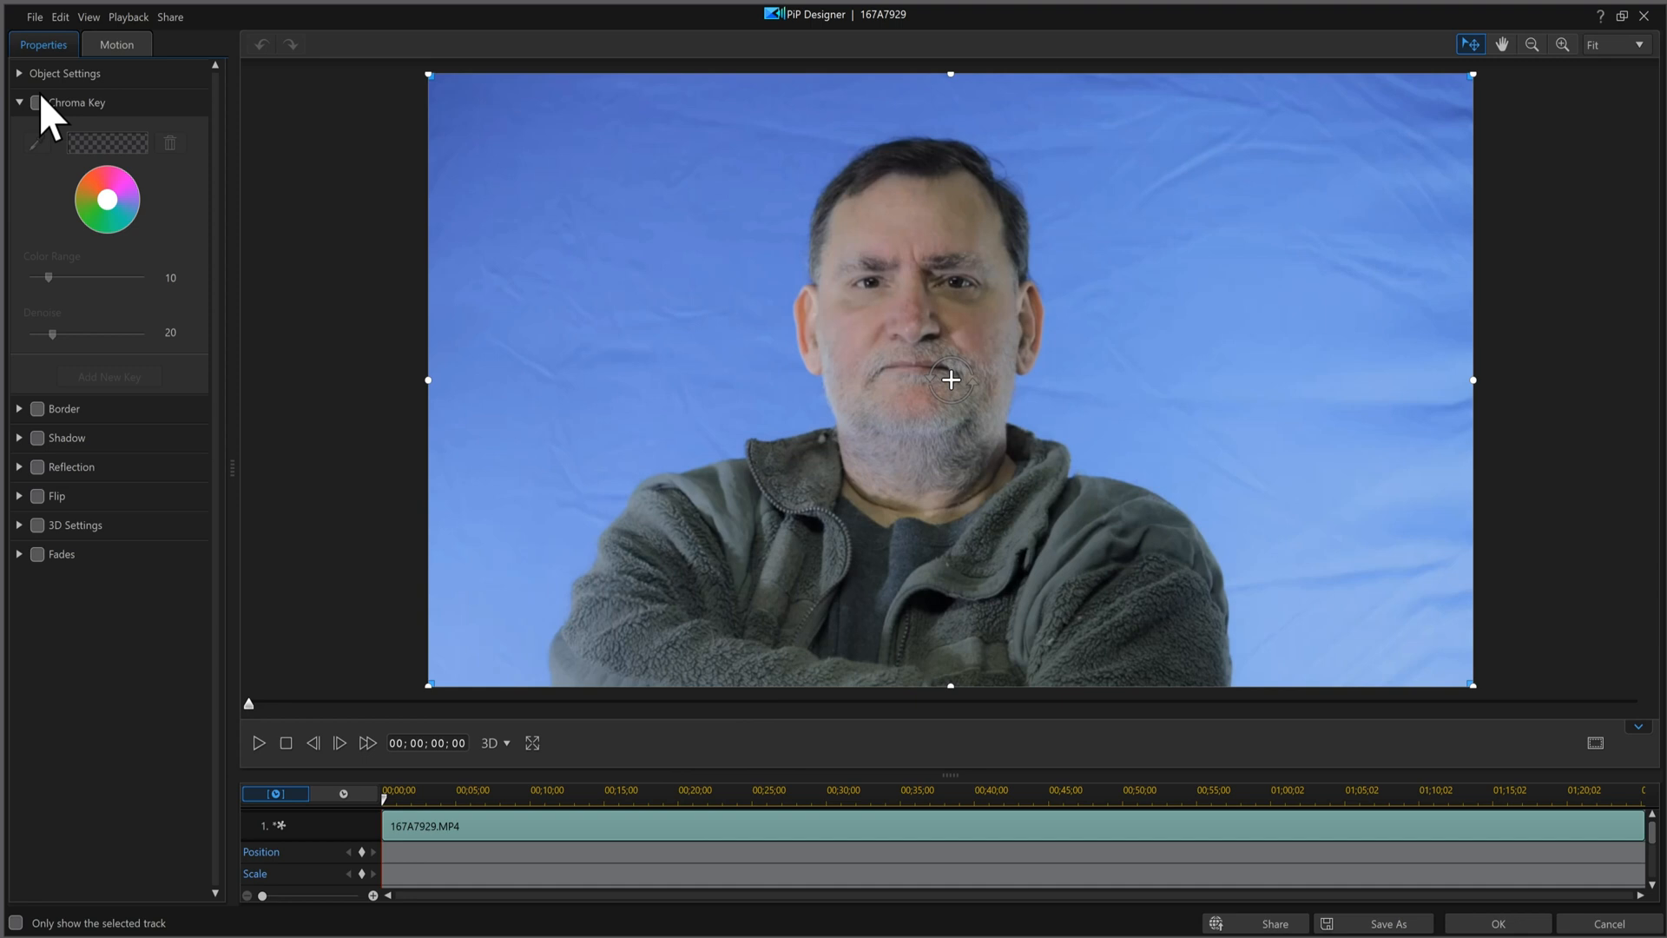
{"action": "left_click", "coordinate": [35, 141]}
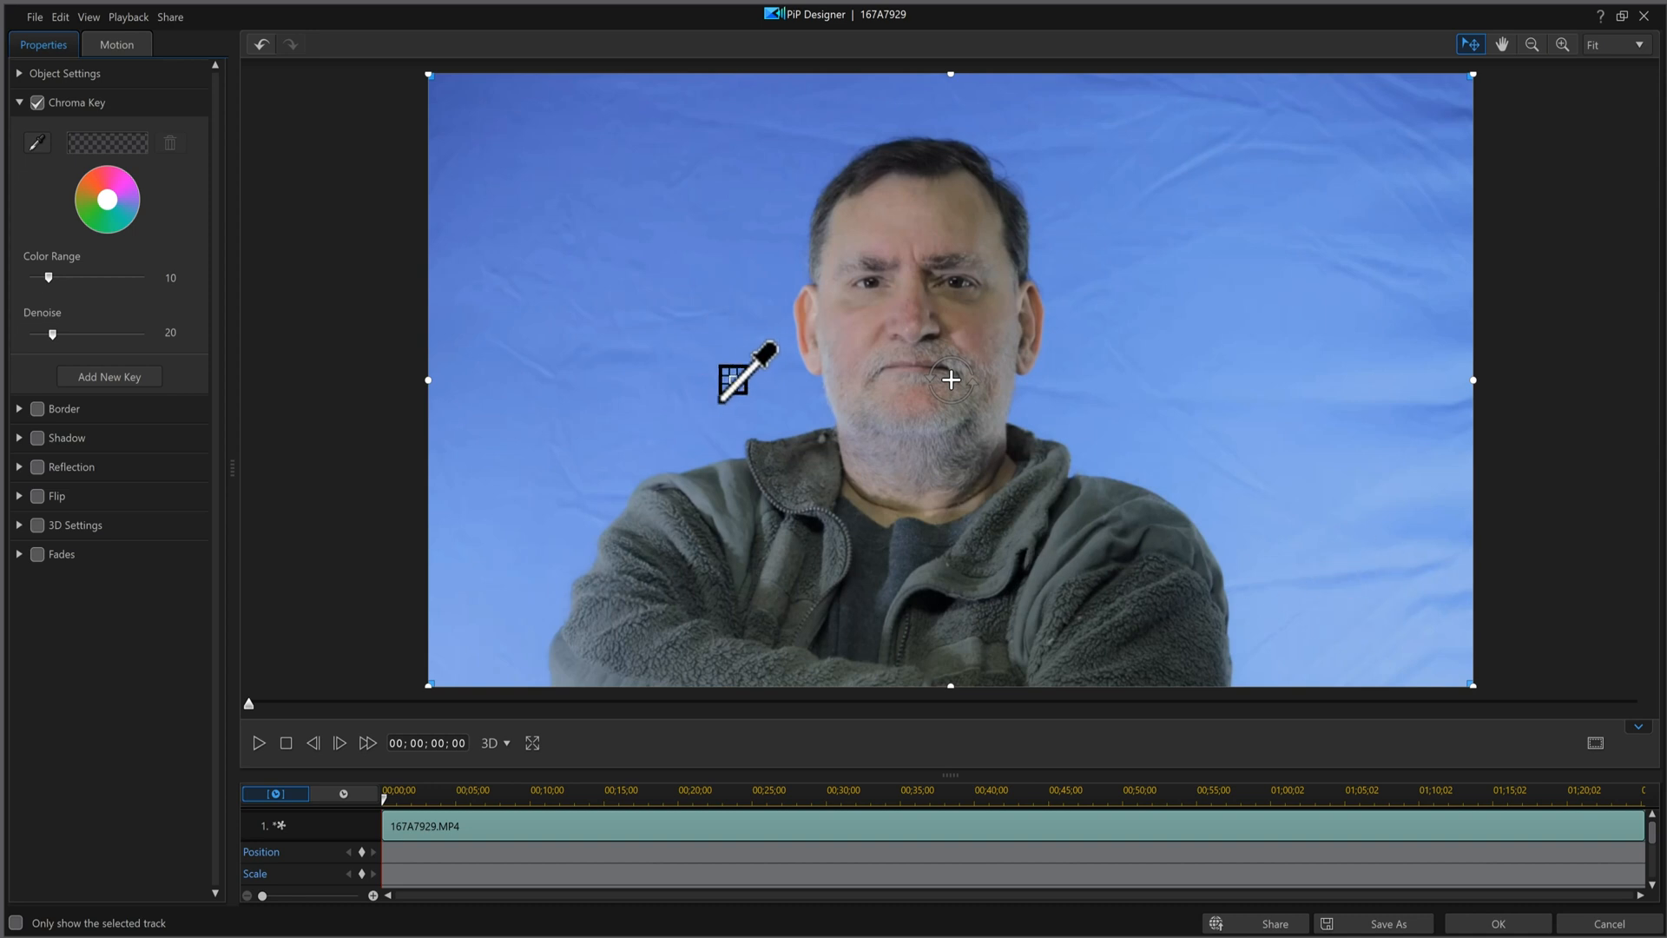
{"action": "left_click", "coordinate": [797, 427]}
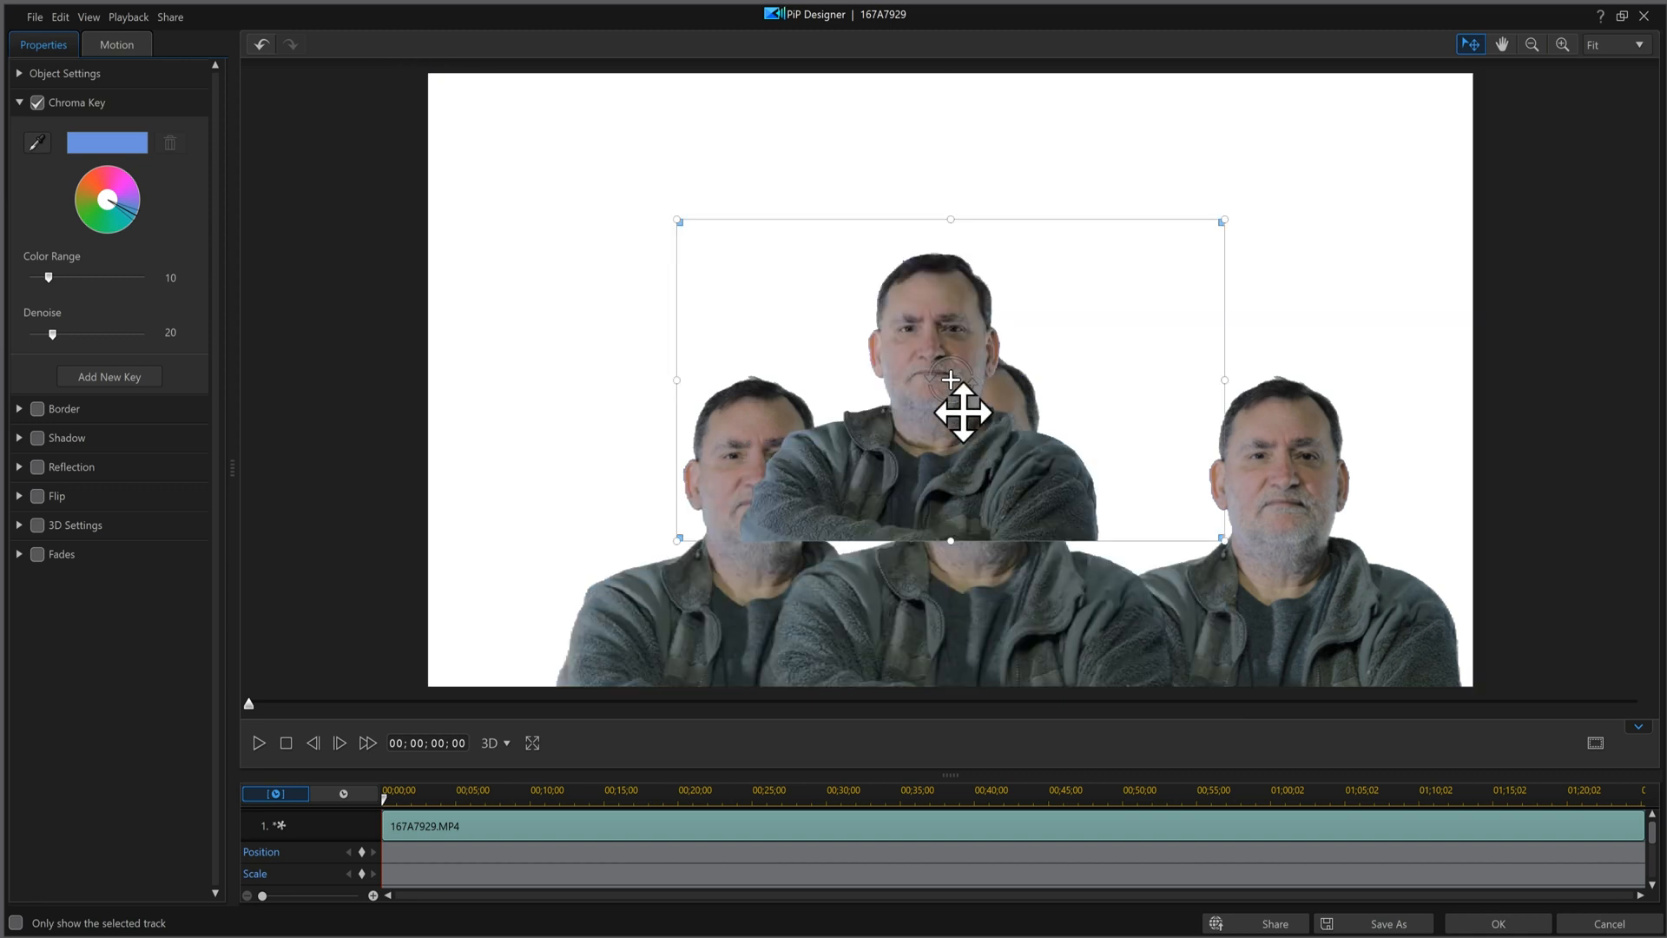
- Shrink the 167A7929 figure to slightly smaller than the others and place it between the first figure and the rightmost one
{"action": "left_click", "coordinate": [958, 397]}
{"action": "left_click_drag", "start_coordinate": [958, 397], "coordinate": [1162, 501]}
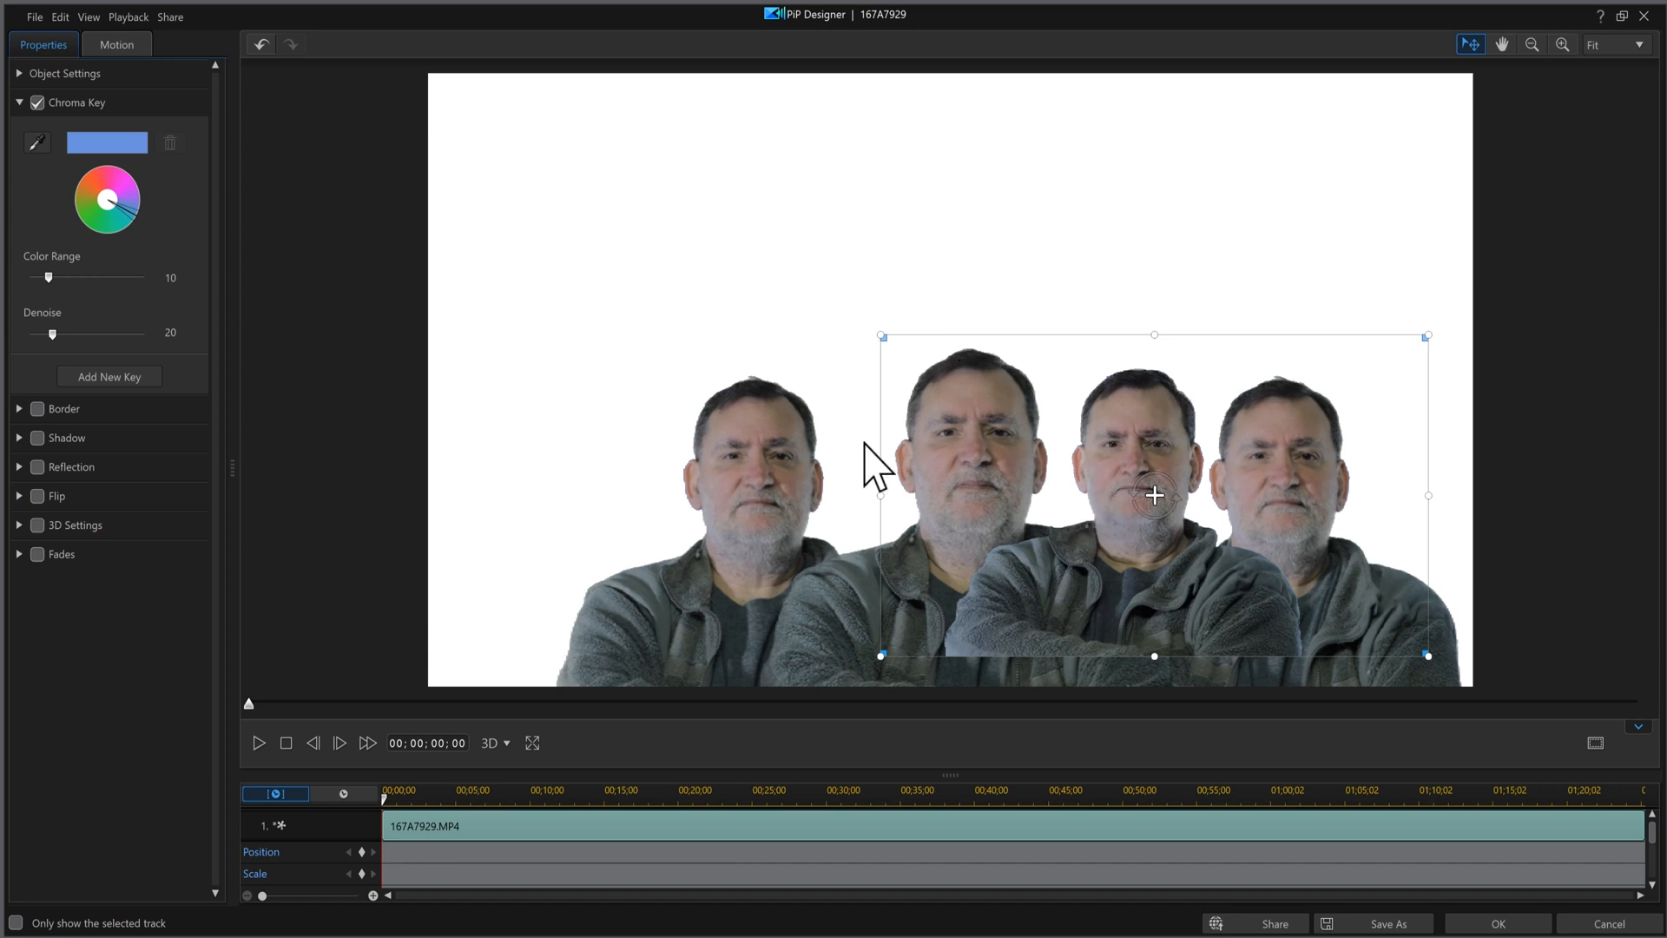
{"action": "left_click", "coordinate": [1486, 926]}
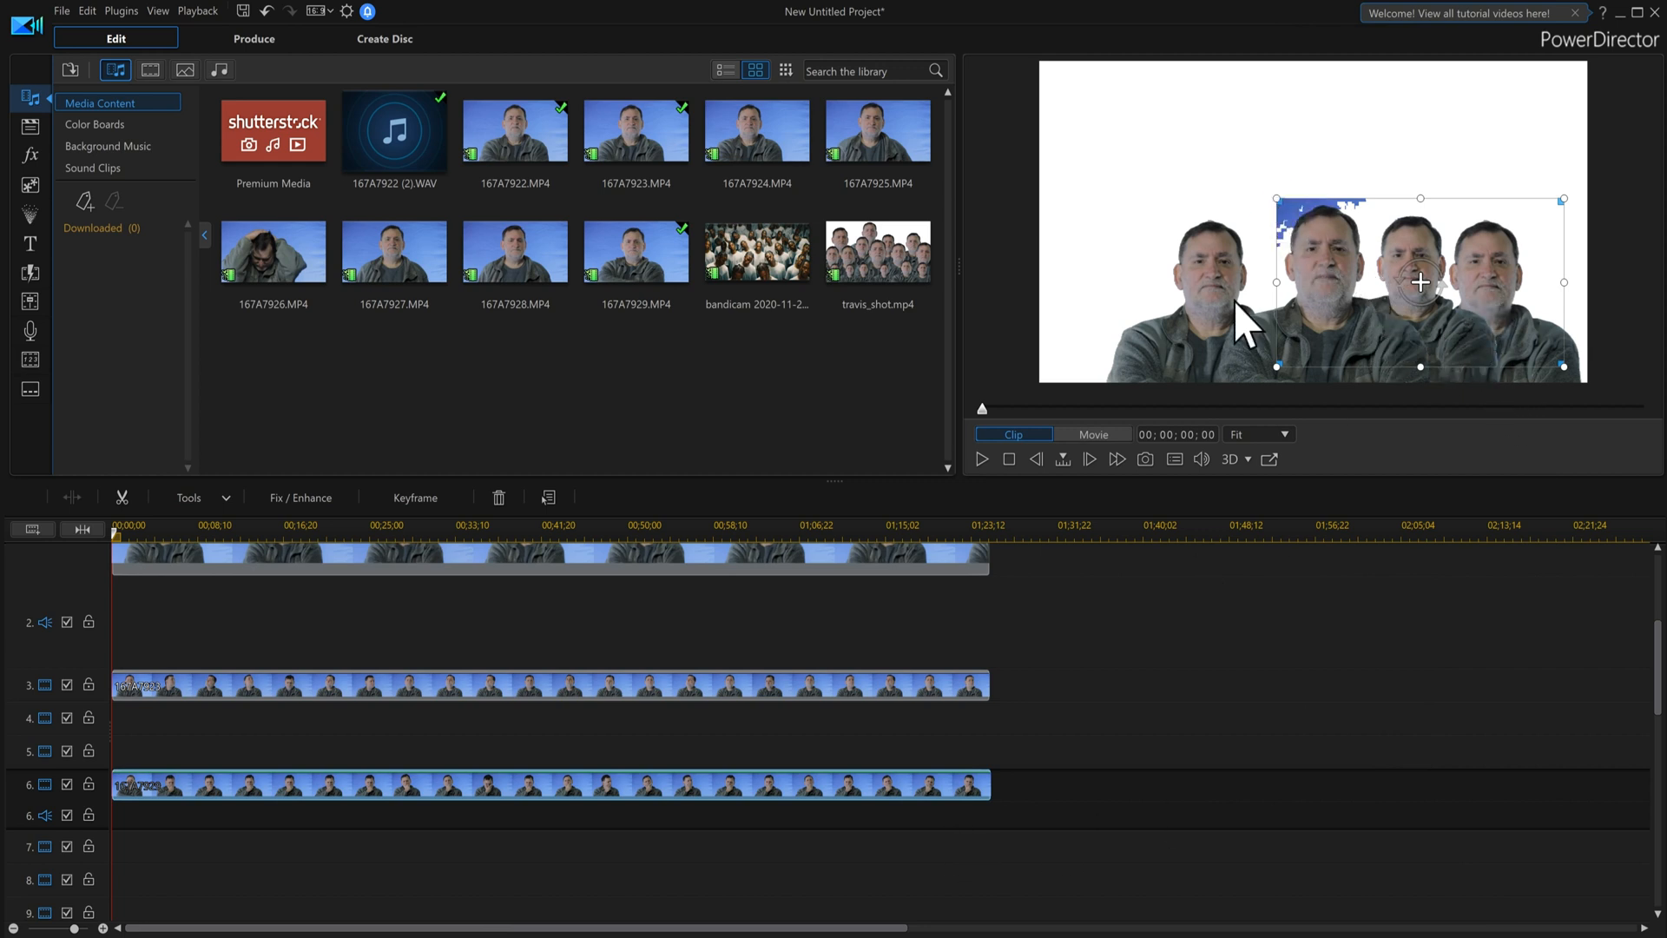
- Set the Chroma Key Color Range of the 167A7929 clip on track 6 to 30
{"action": "double_click", "coordinate": [823, 803]}
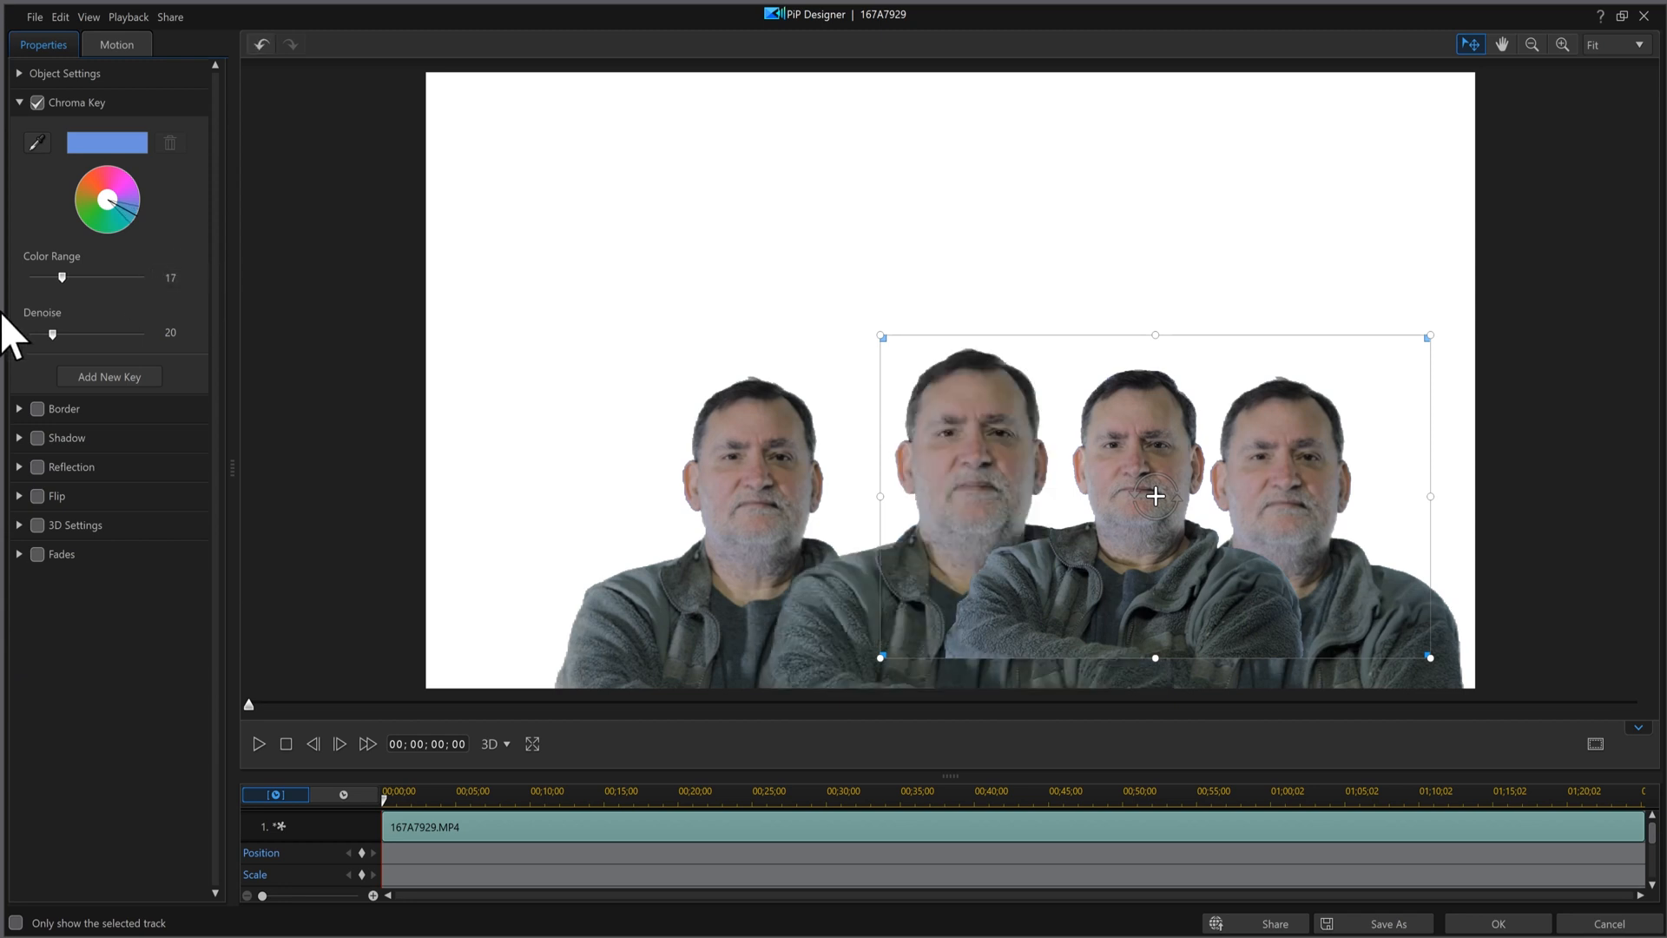
{"action": "left_click_drag", "start_coordinate": [70, 283], "coordinate": [80, 284]}
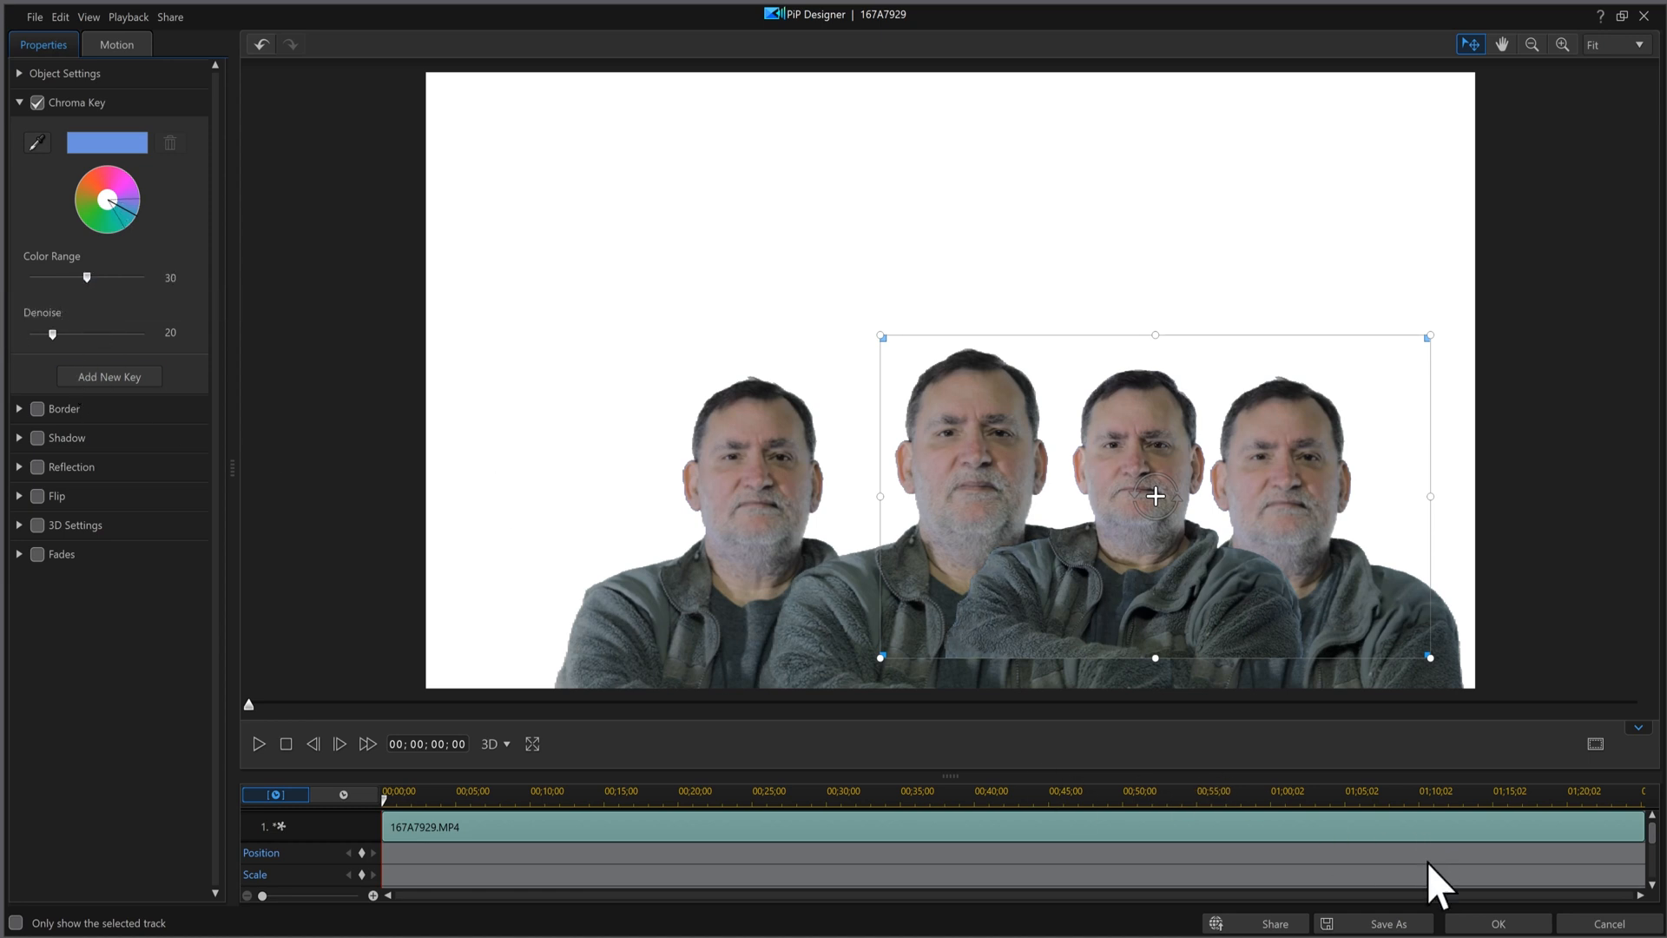
{"action": "left_click", "coordinate": [1495, 924]}
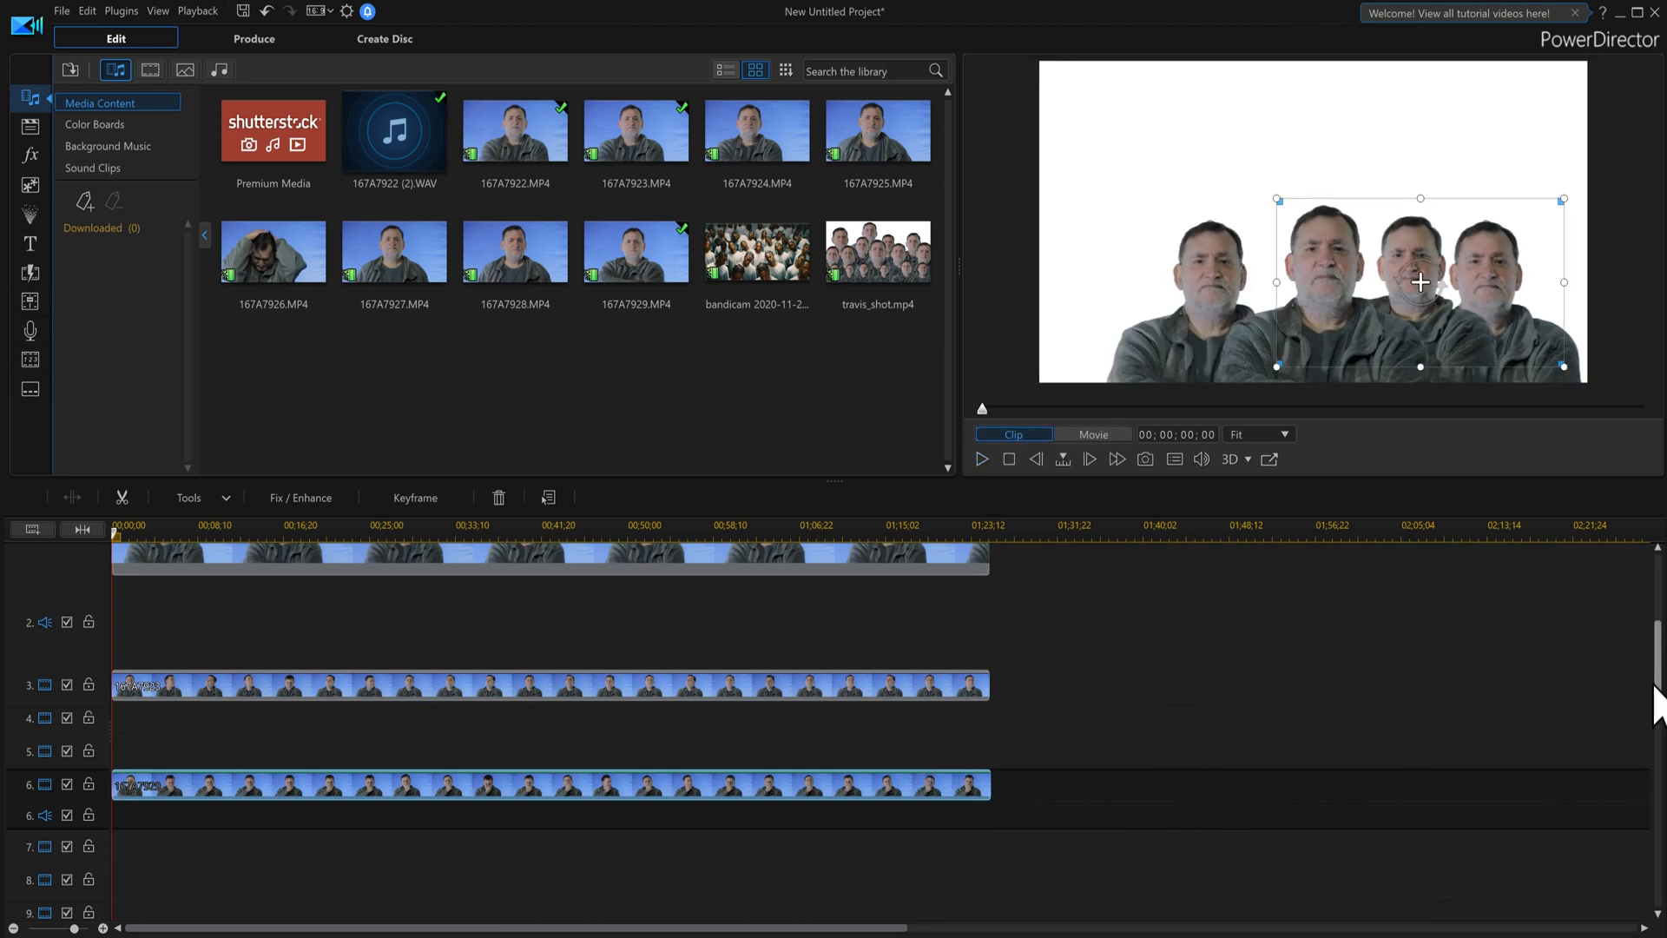
- Delete the 167A7922 (2).WAV audio from track 11
{"action": "mouse_move", "coordinate": [1659, 686]}
{"action": "left_mouse_down"}
{"action": "mouse_move", "coordinate": [1664, 586]}
{"action": "mouse_move", "coordinate": [1659, 707]}
{"action": "left_mouse_up"}
{"action": "left_click", "coordinate": [906, 797]}
{"action": "key", "text": "Delete"}
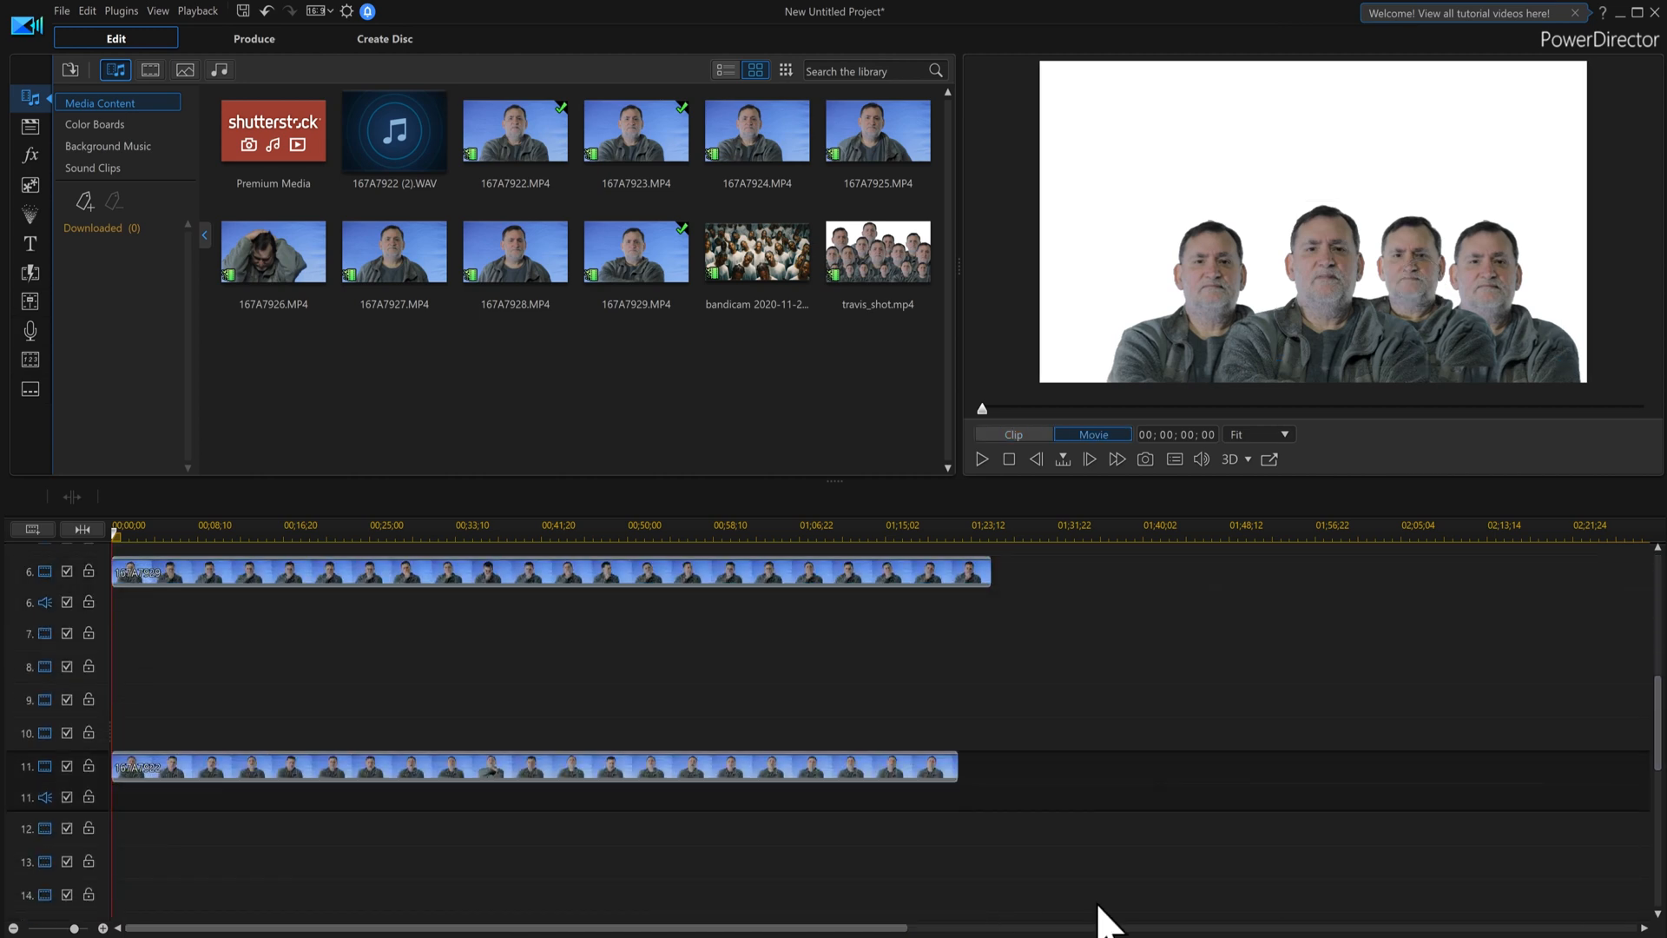
{"action": "left_click_drag", "start_coordinate": [1659, 720], "coordinate": [1659, 599]}
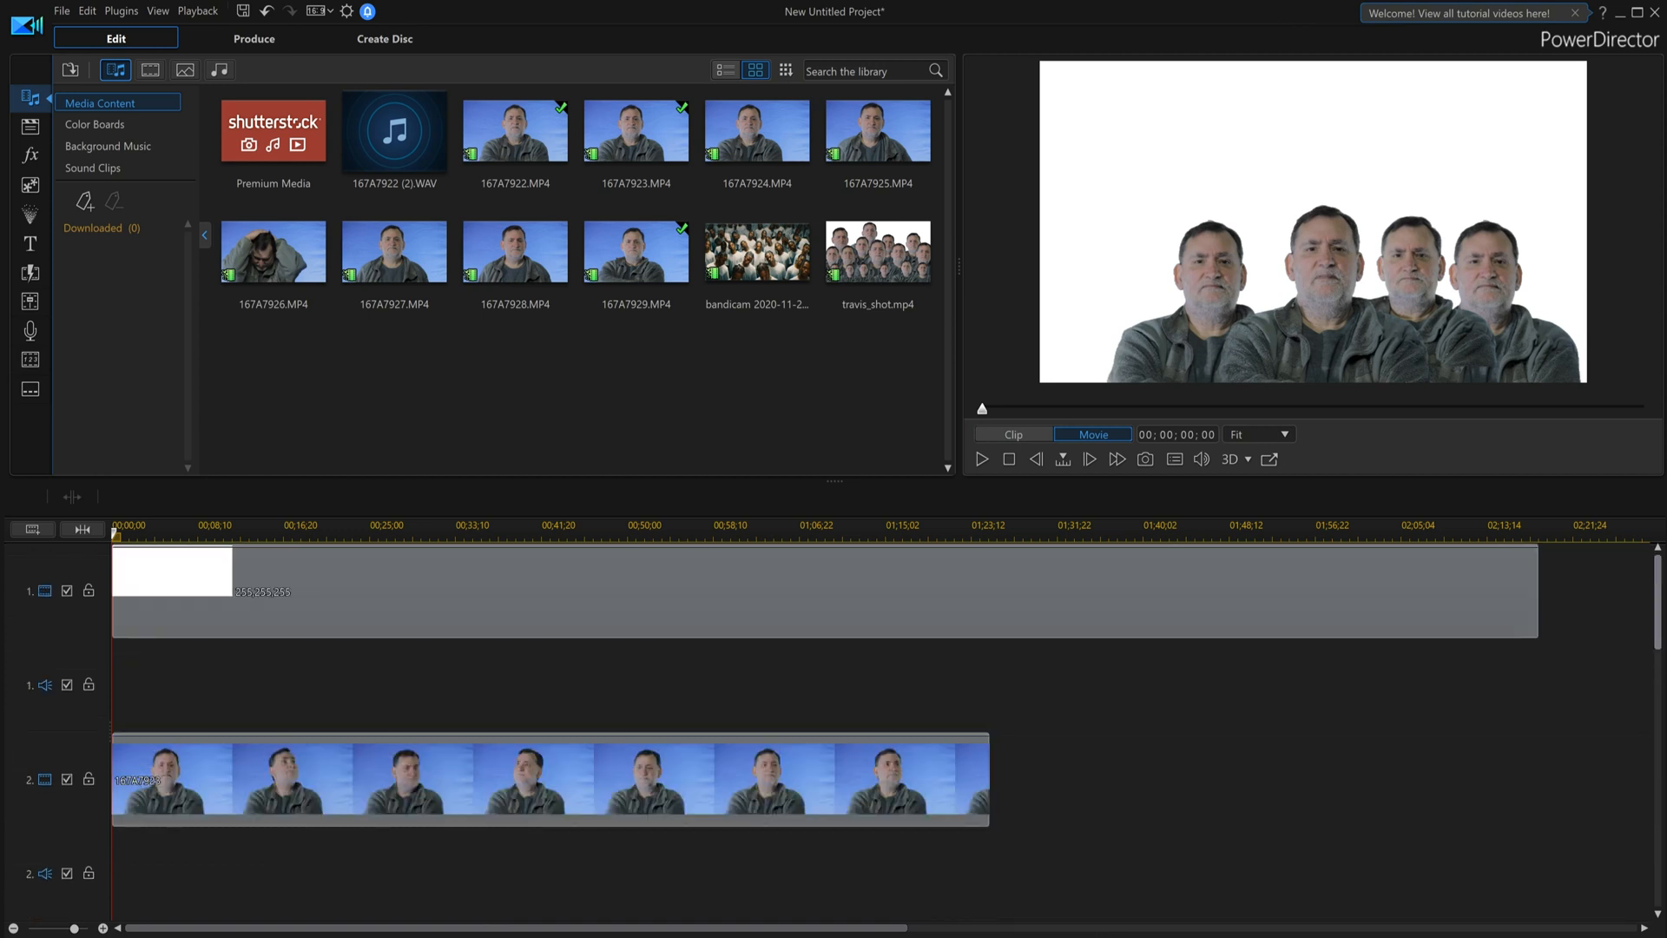
- Play the composite movie from the start to check the four keyed figures, and stop playback
{"action": "left_click", "coordinate": [984, 461]}
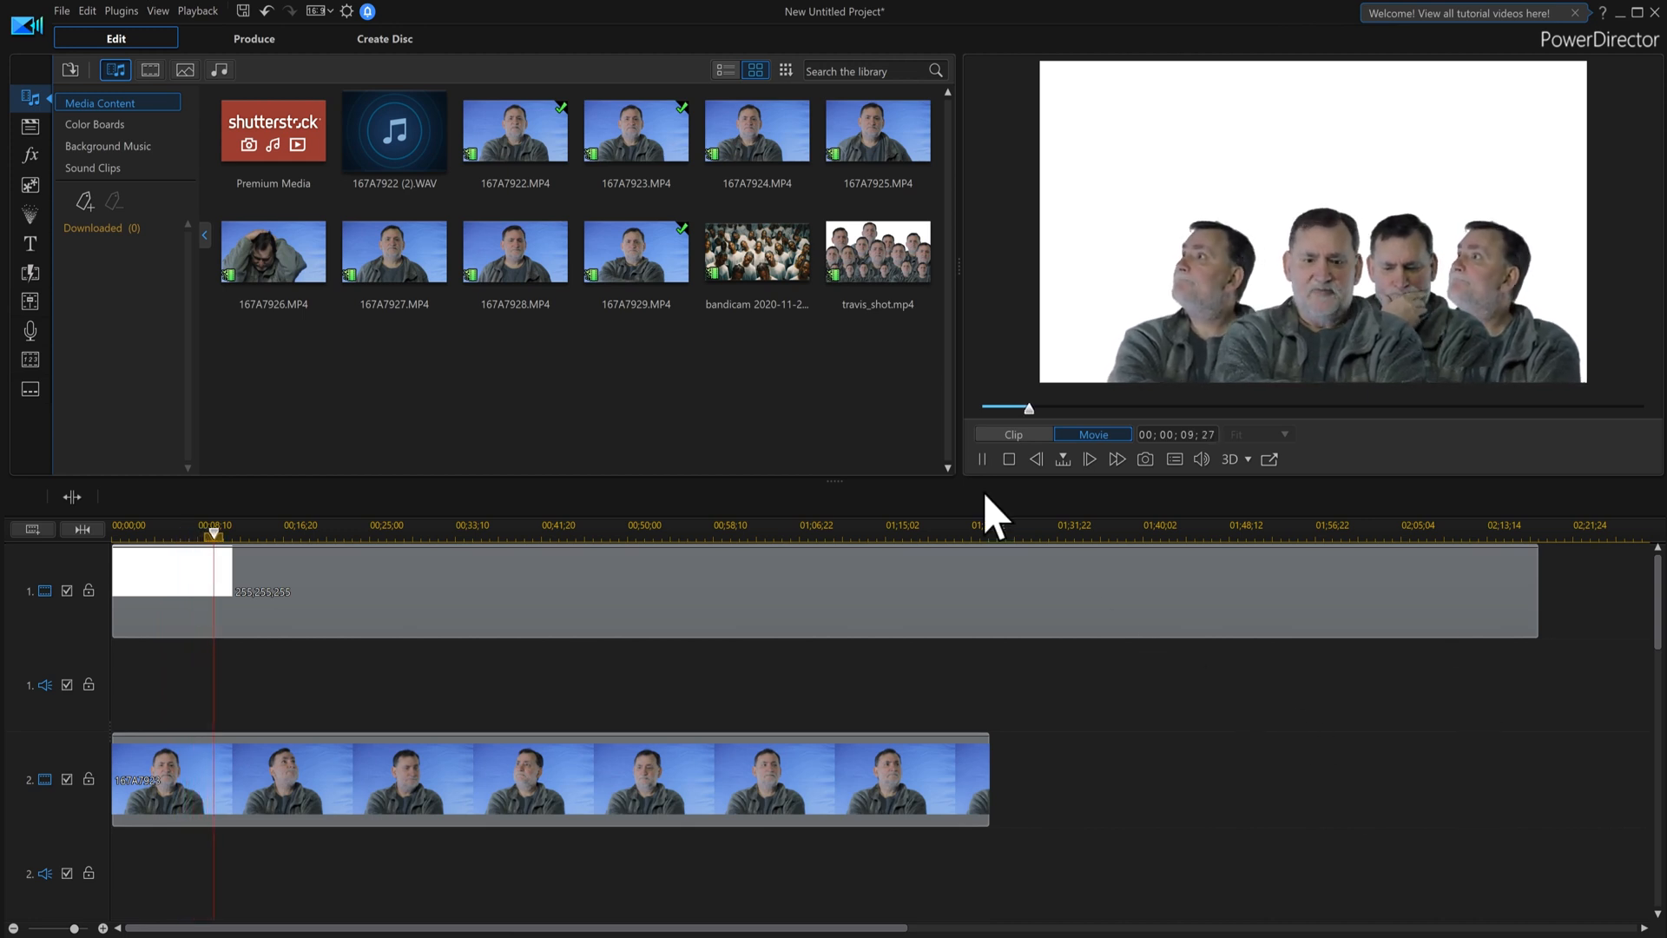
{"action": "left_click", "coordinate": [1008, 459]}
- Move the 167A7929 clip from track 6 to track 12 to put its figure in front of the others
{"action": "left_click_drag", "start_coordinate": [1660, 599], "coordinate": [1660, 674]}
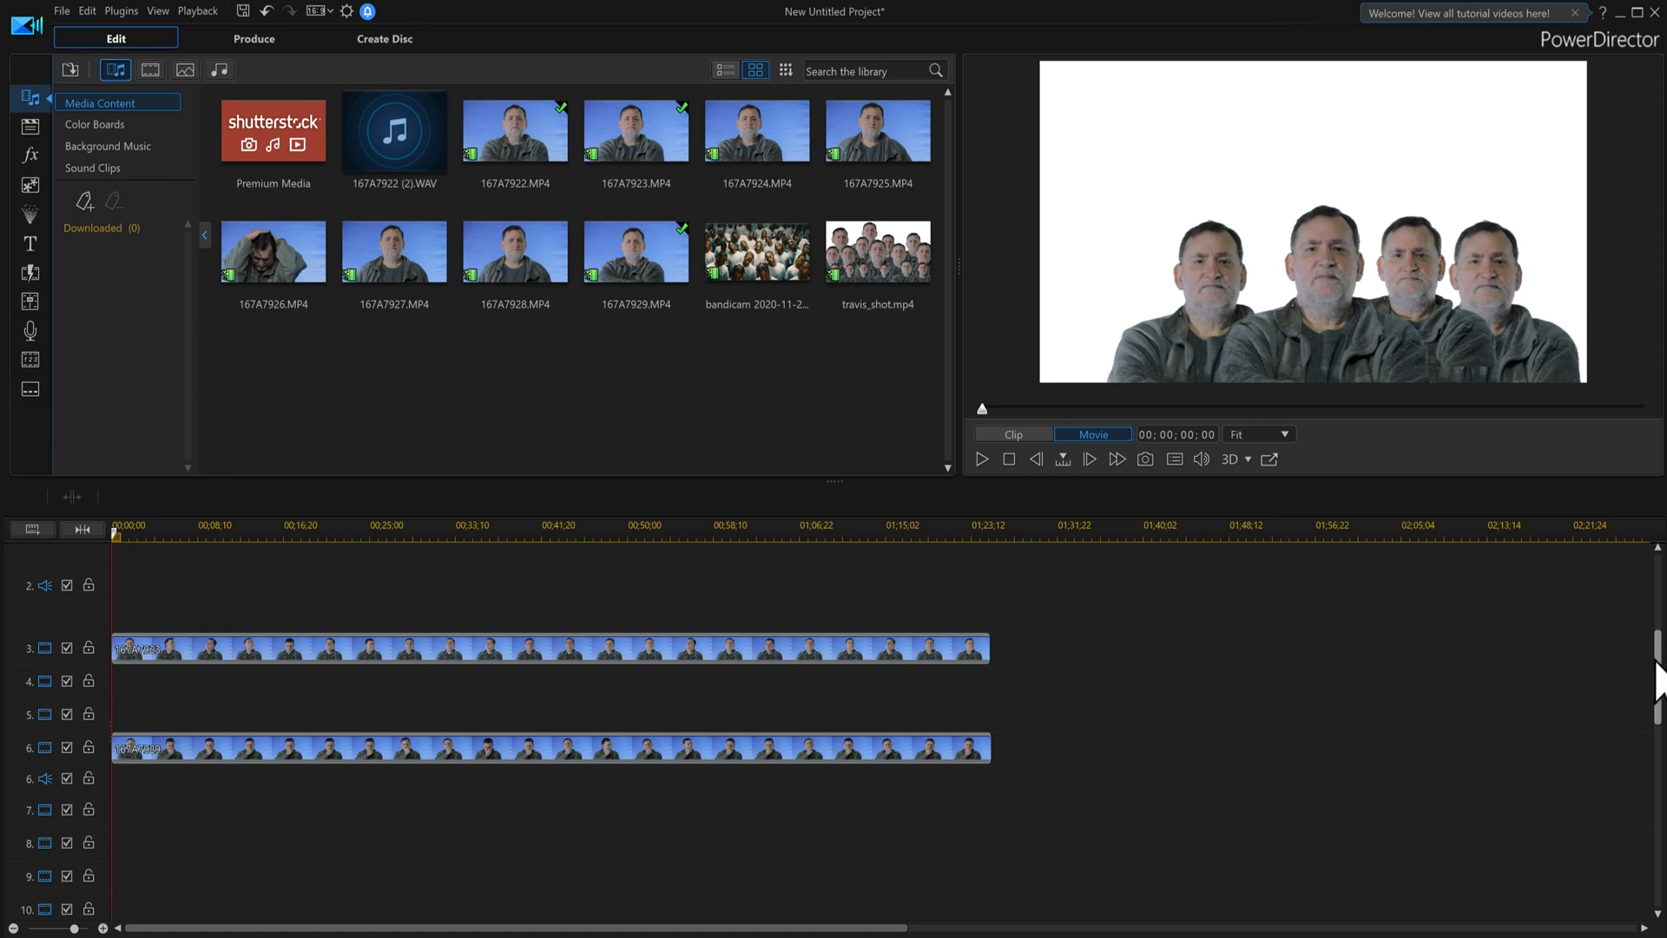
{"action": "left_click_drag", "start_coordinate": [1655, 662], "coordinate": [1664, 717]}
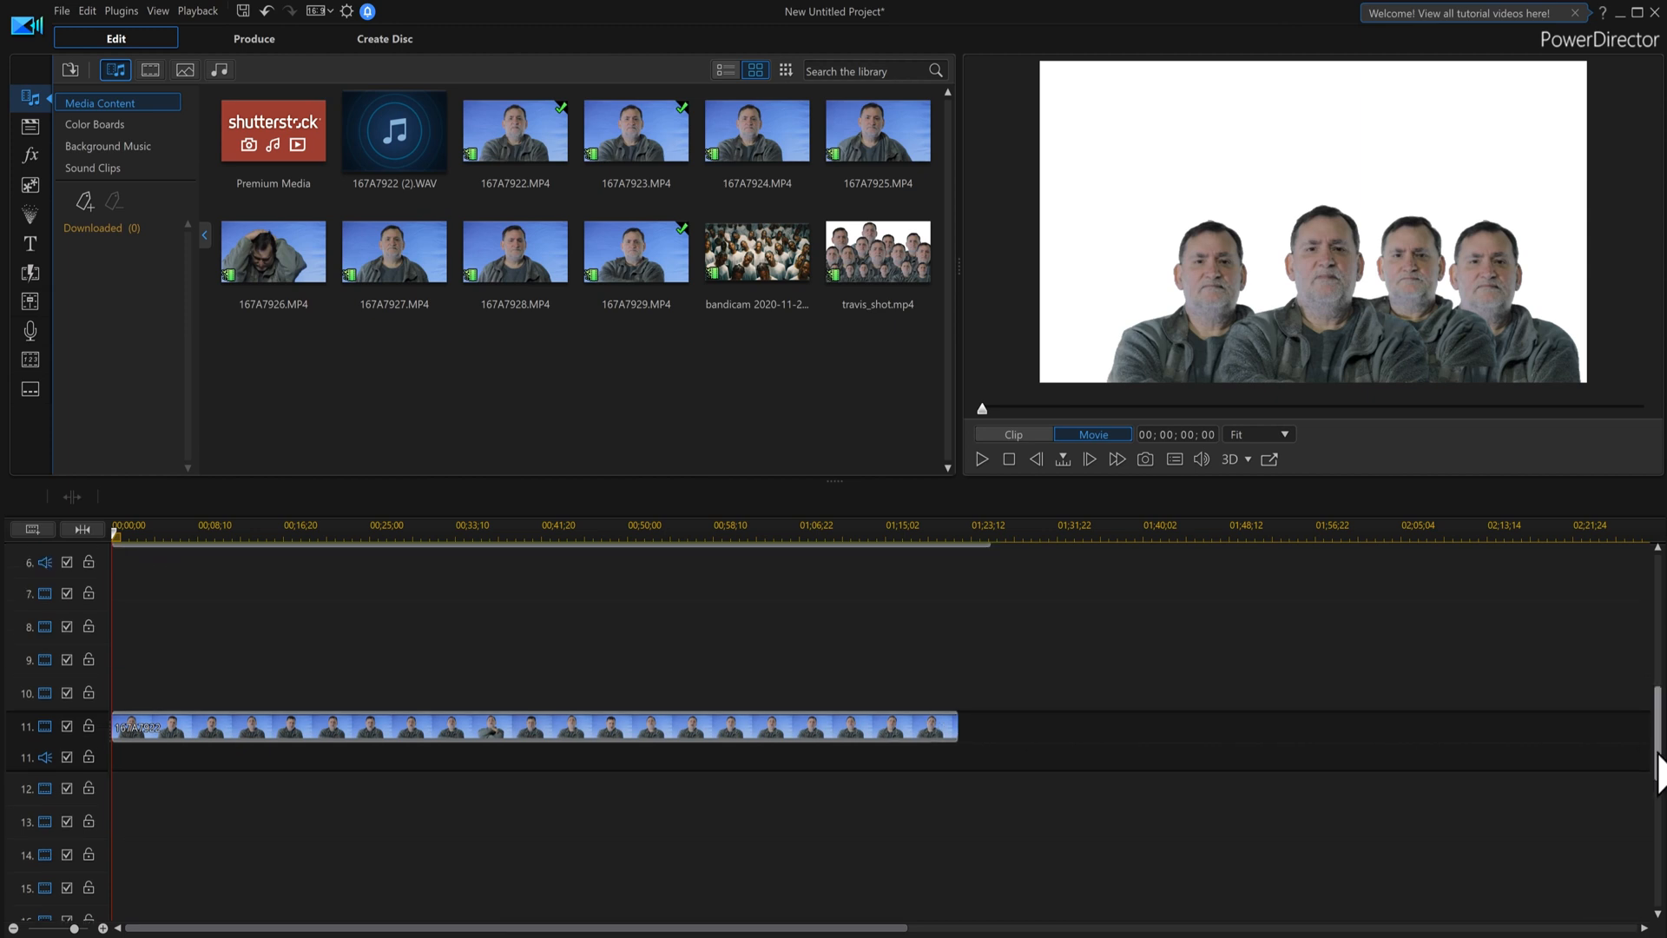
{"action": "left_click_drag", "start_coordinate": [1660, 765], "coordinate": [1660, 743]}
{"action": "left_click", "coordinate": [596, 616]}
{"action": "left_click_drag", "start_coordinate": [625, 824], "coordinate": [547, 856]}
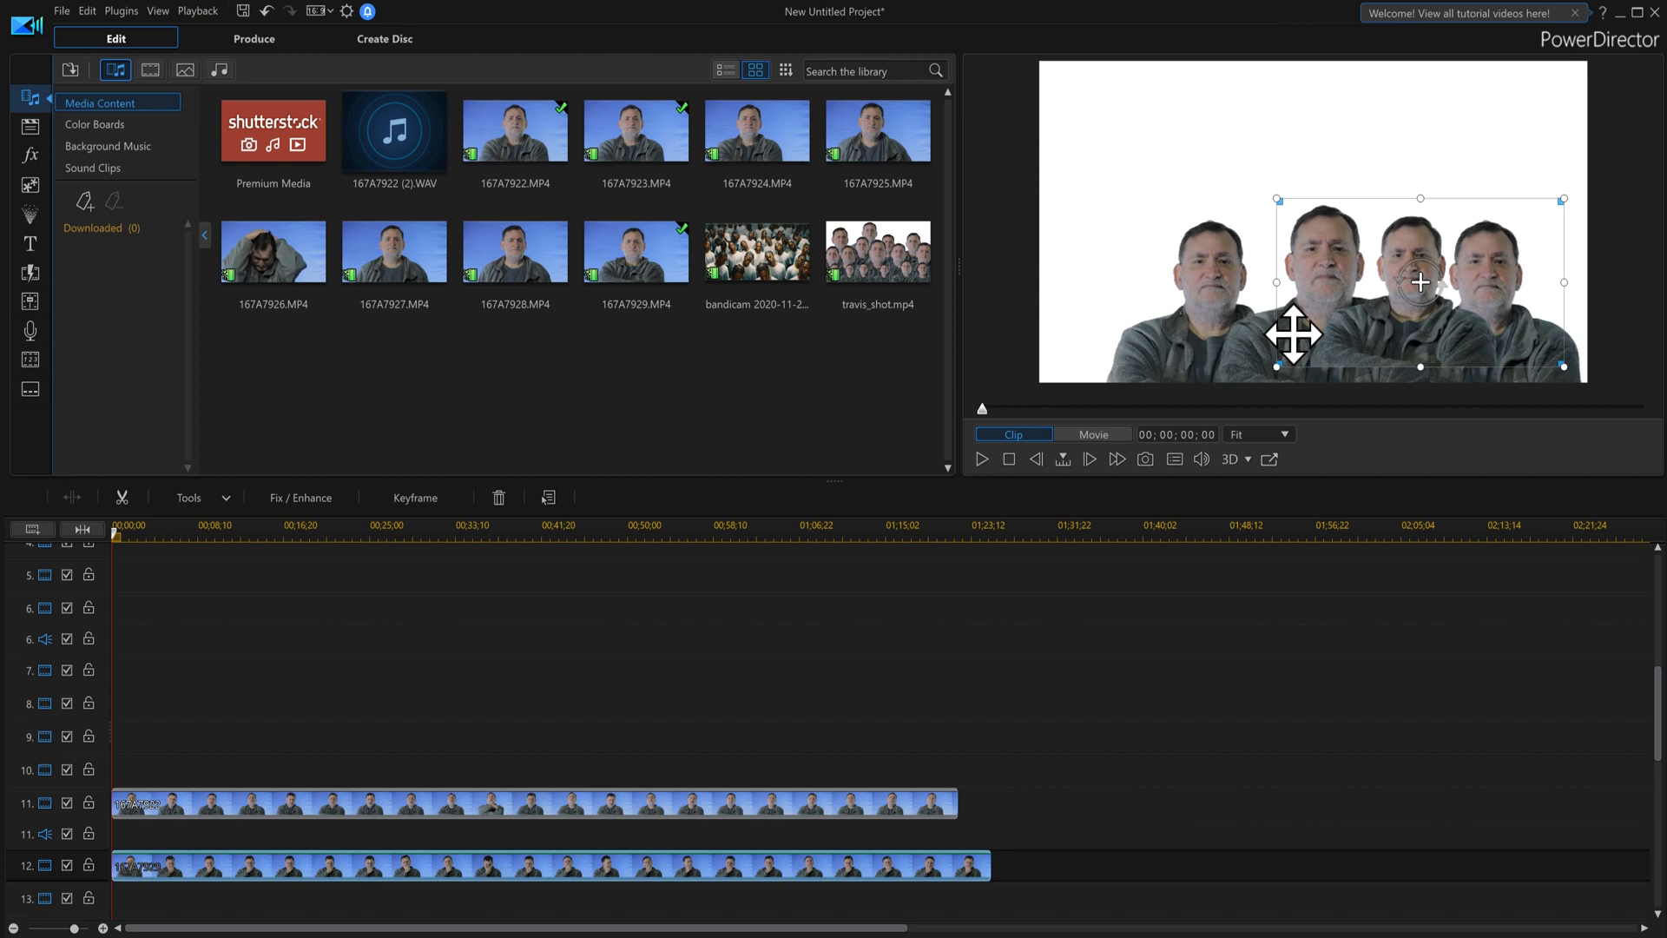
- Move the 167A7929 clip to track 9 and the rightmost figure's clip from track 3 to track 12
{"action": "left_click_drag", "start_coordinate": [610, 878], "coordinate": [584, 758]}
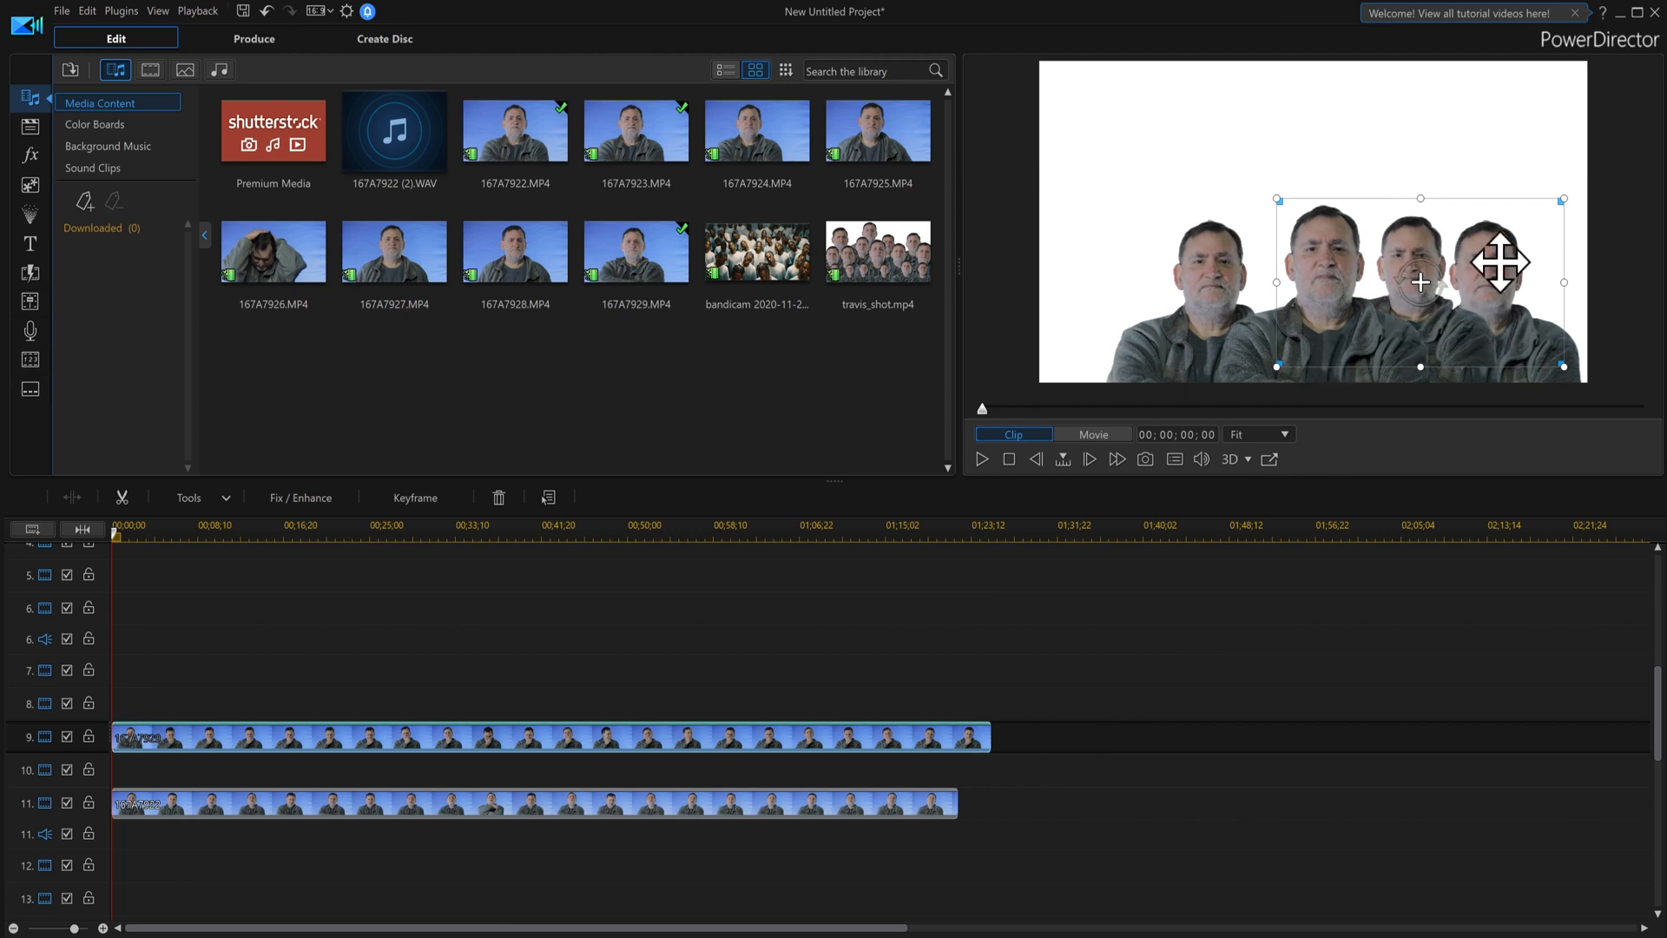
{"action": "left_click", "coordinate": [1574, 379]}
{"action": "left_click_drag", "start_coordinate": [774, 565], "coordinate": [591, 913]}
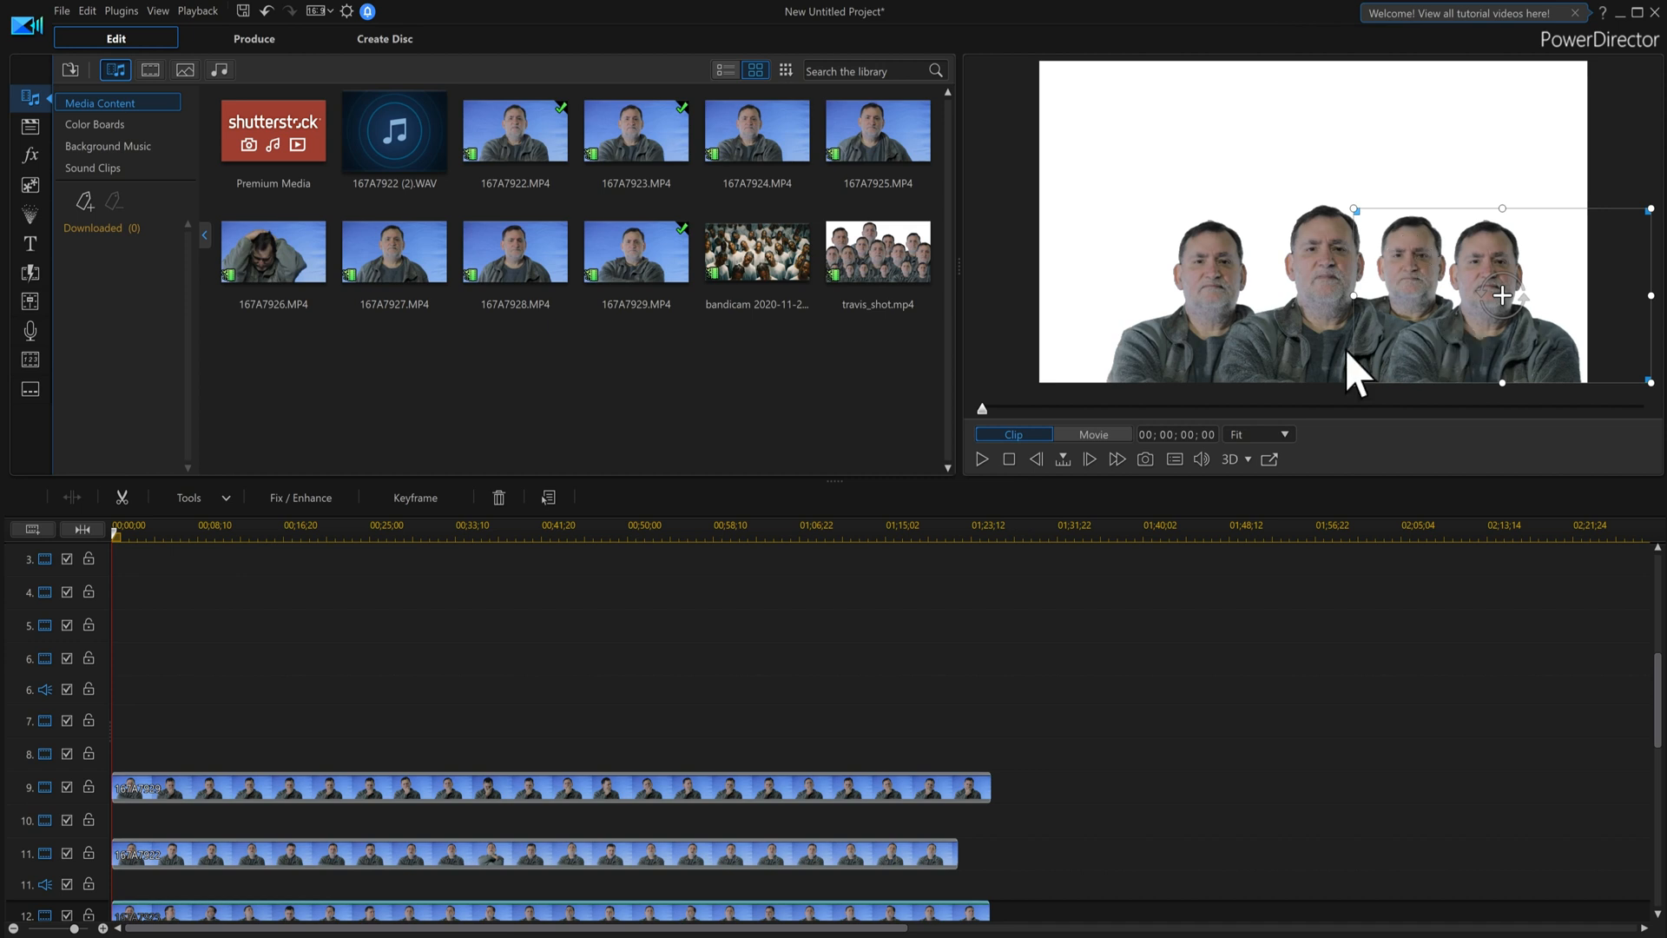
- Review the clip order across the timeline tracks and select the leftmost figure's clip on track 2
{"action": "left_click_drag", "start_coordinate": [1662, 695], "coordinate": [1662, 743]}
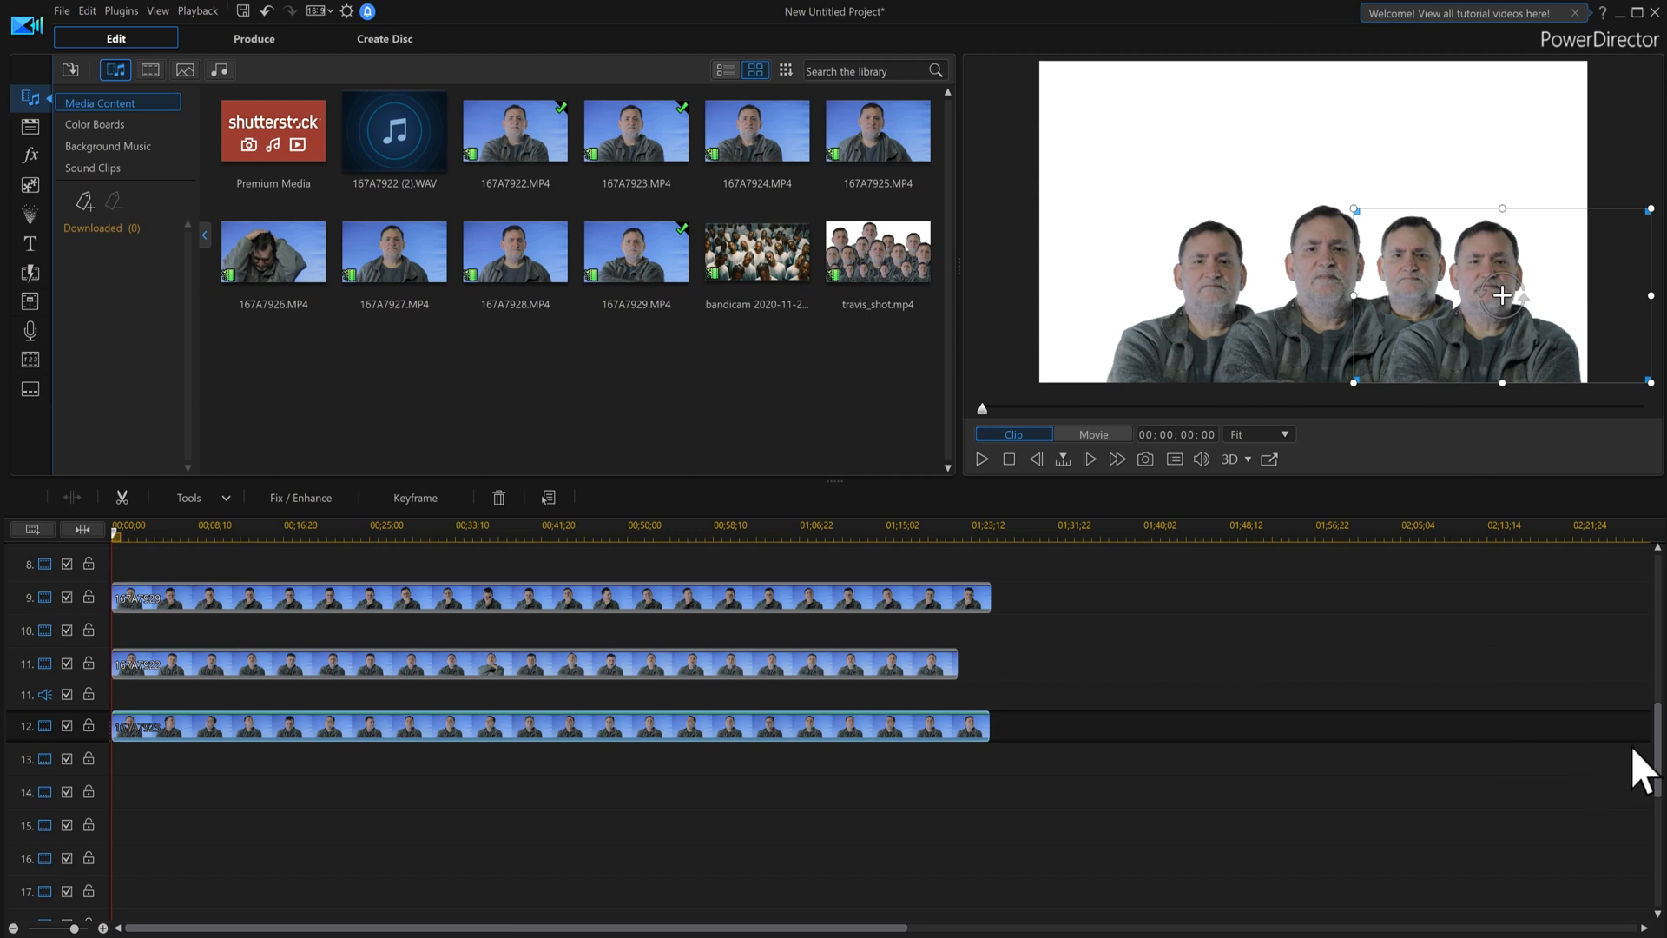
{"action": "left_click_drag", "start_coordinate": [1658, 771], "coordinate": [1659, 618]}
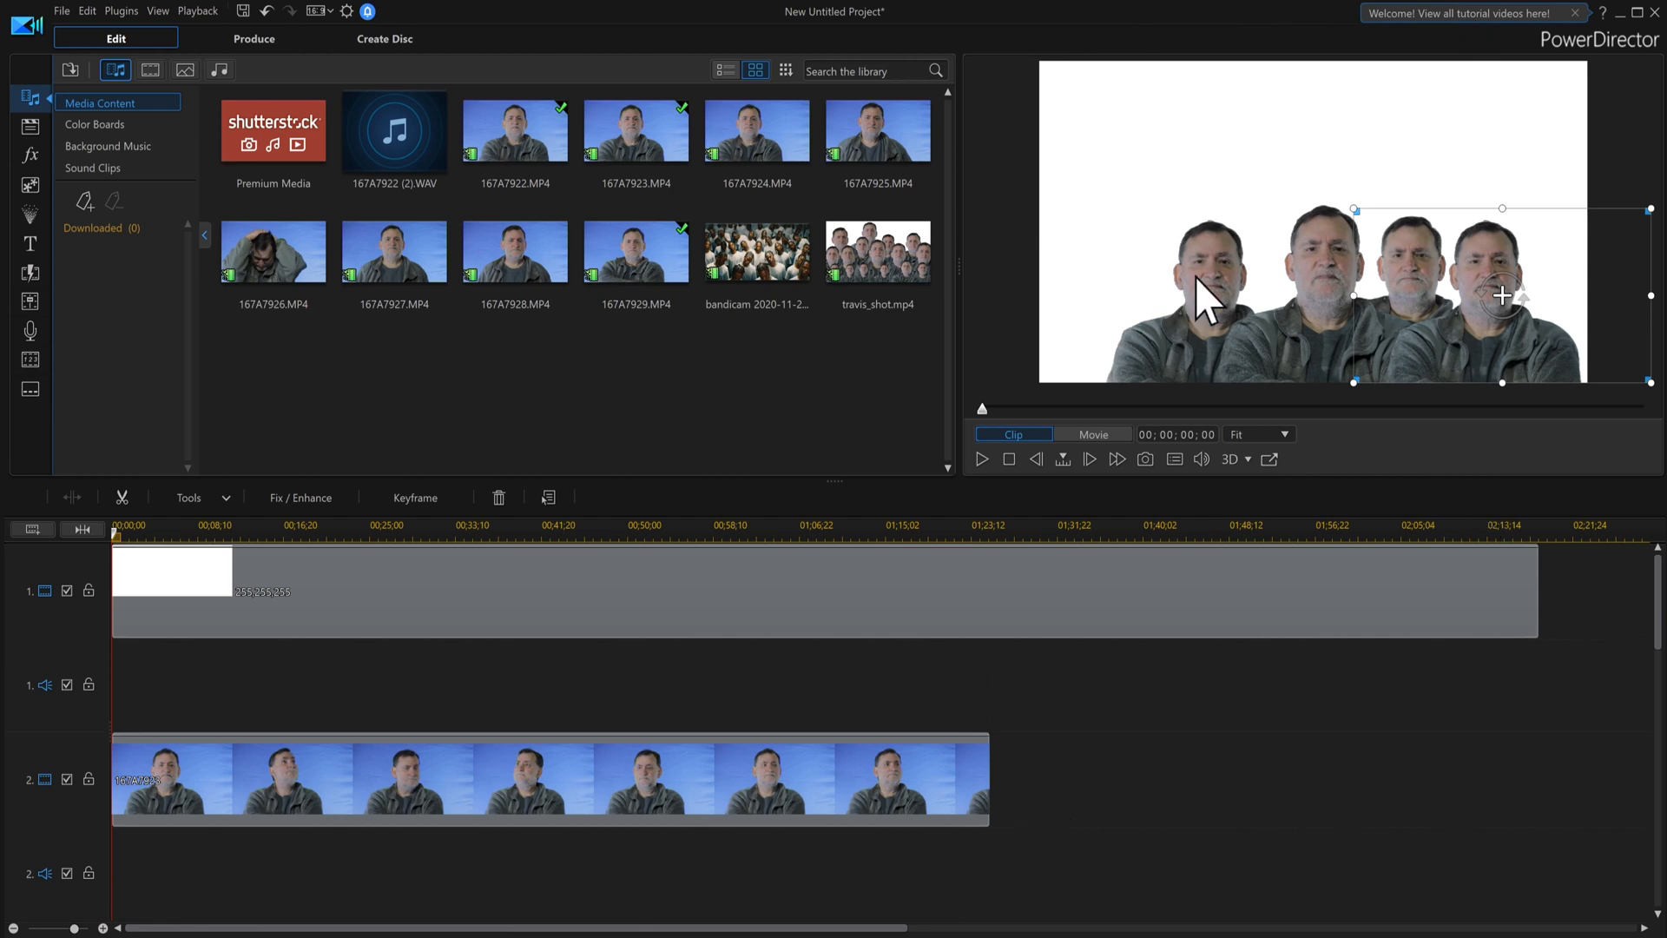
{"action": "left_click", "coordinate": [882, 782]}
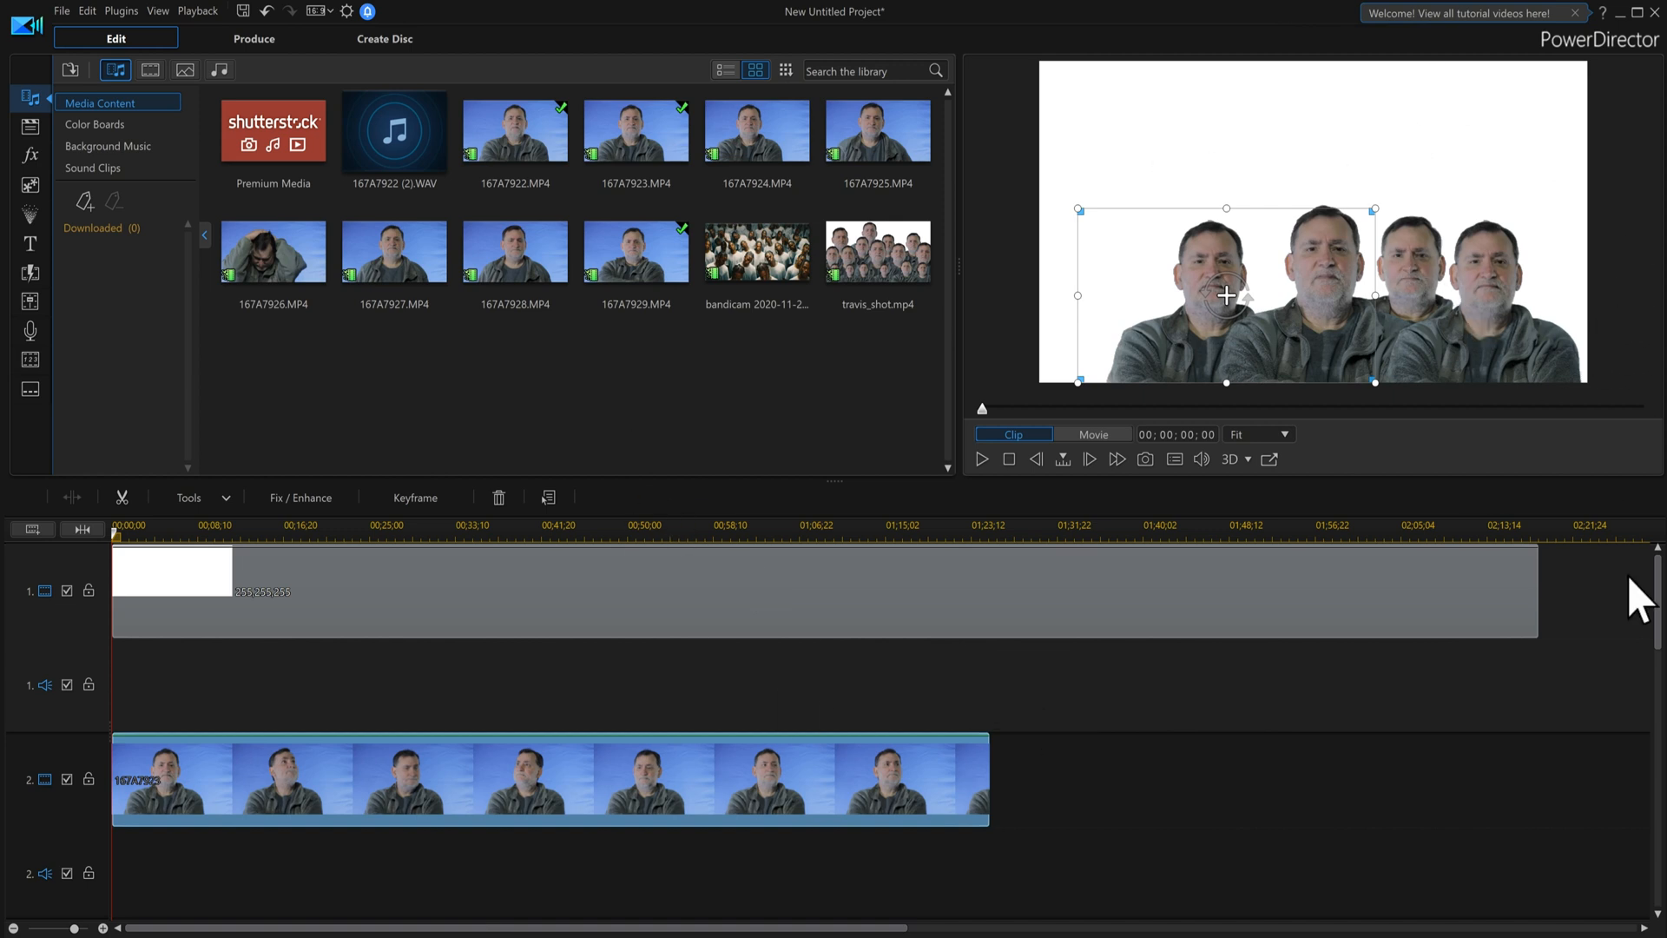
{"action": "scroll", "coordinate": [1658, 621], "scroll_direction": "down", "scroll_amount": 5}
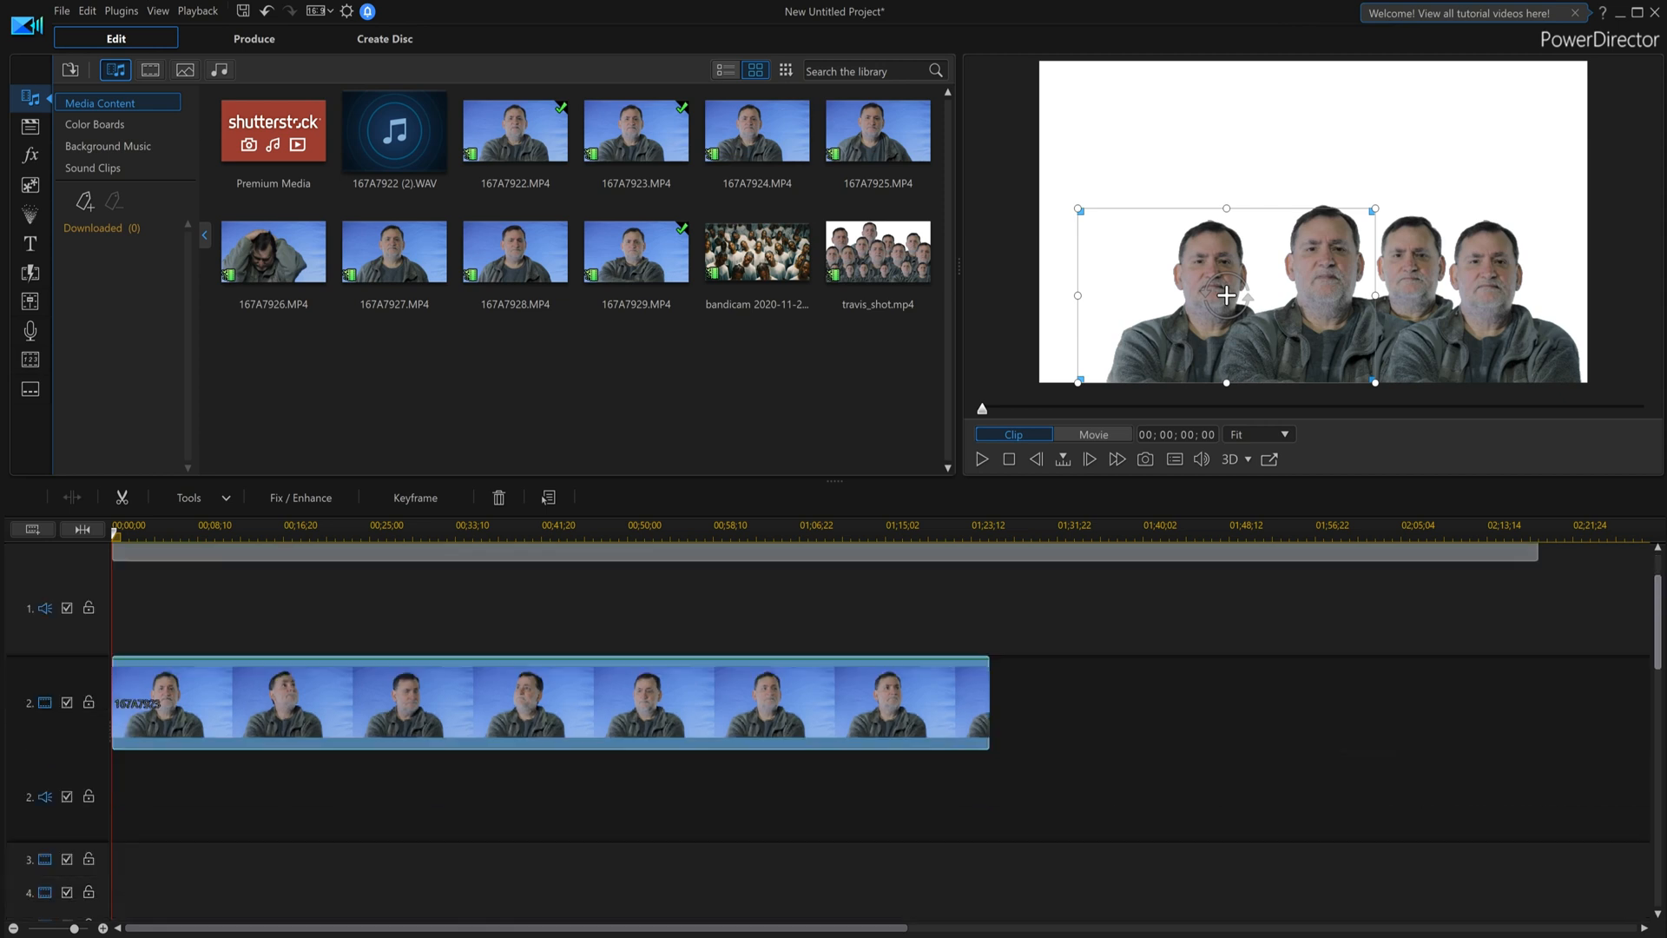
{"action": "scroll", "coordinate": [833, 729], "scroll_direction": "up", "scroll_amount": 5}
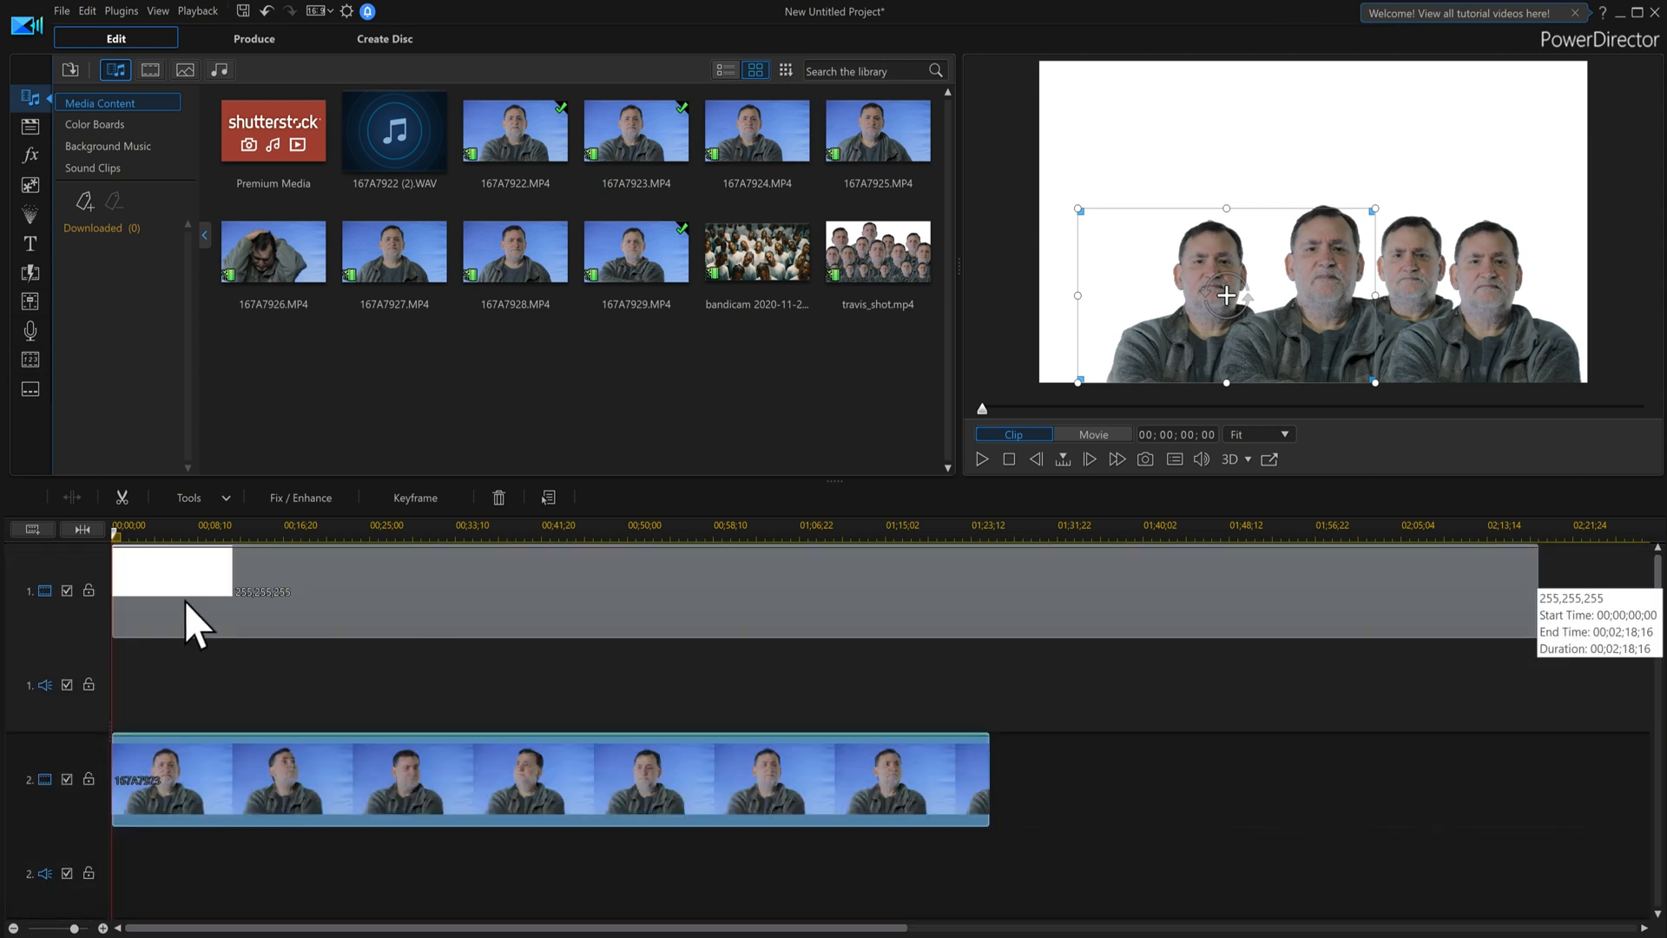
{"action": "right_click", "coordinate": [45, 595]}
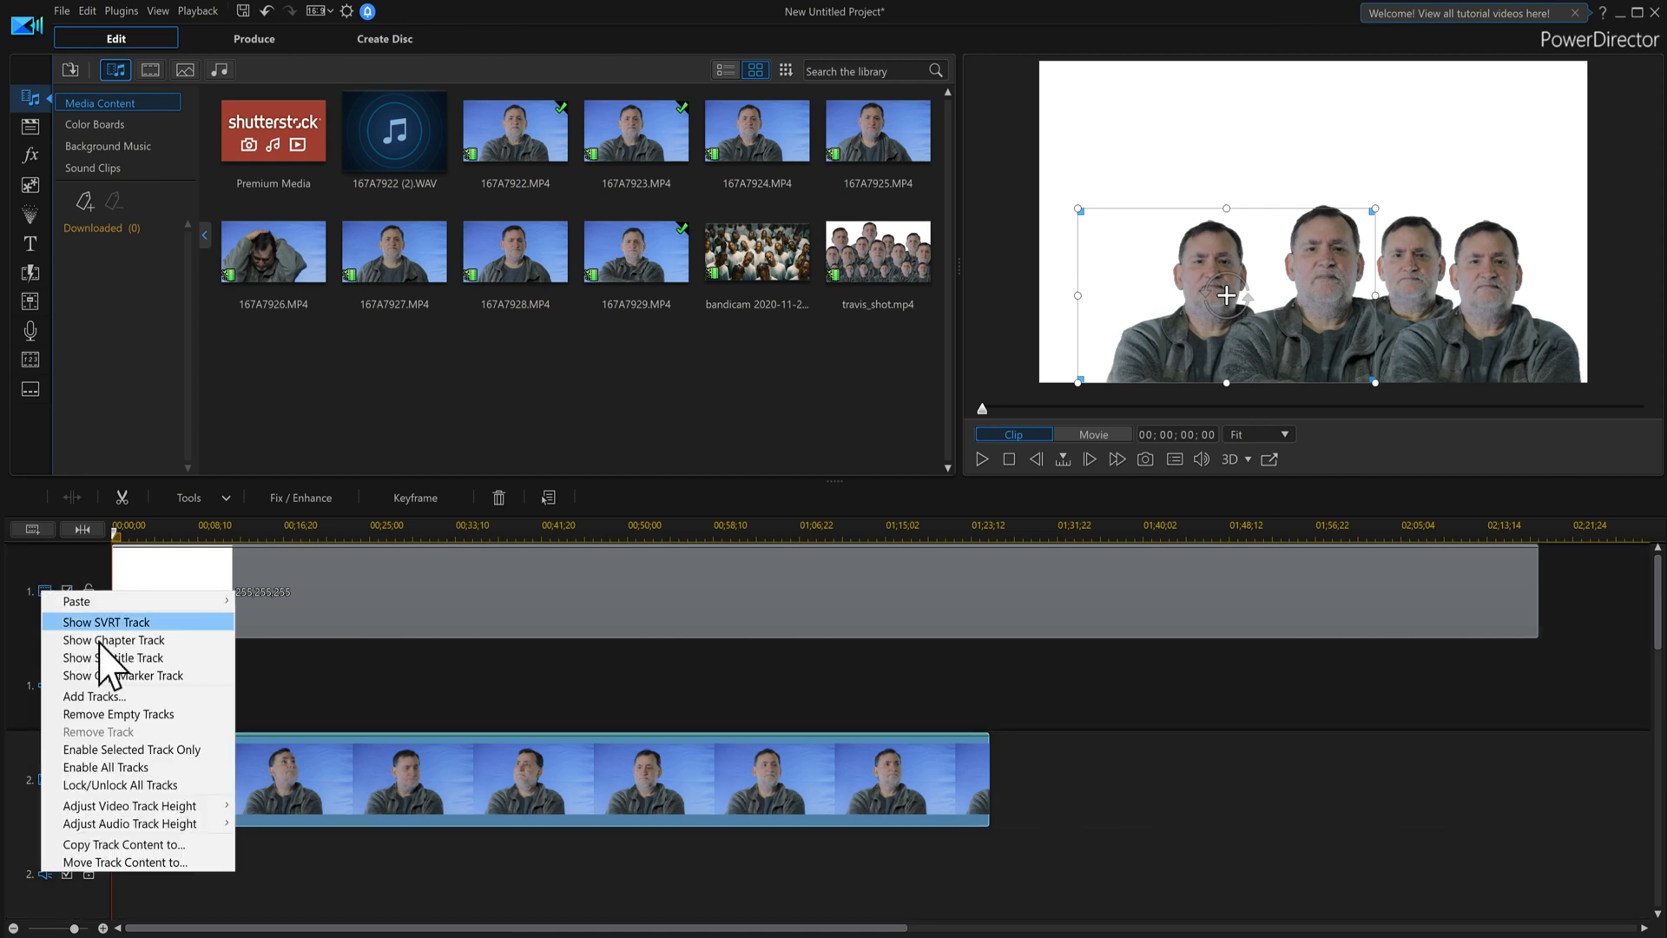
{"action": "left_click", "coordinate": [121, 697]}
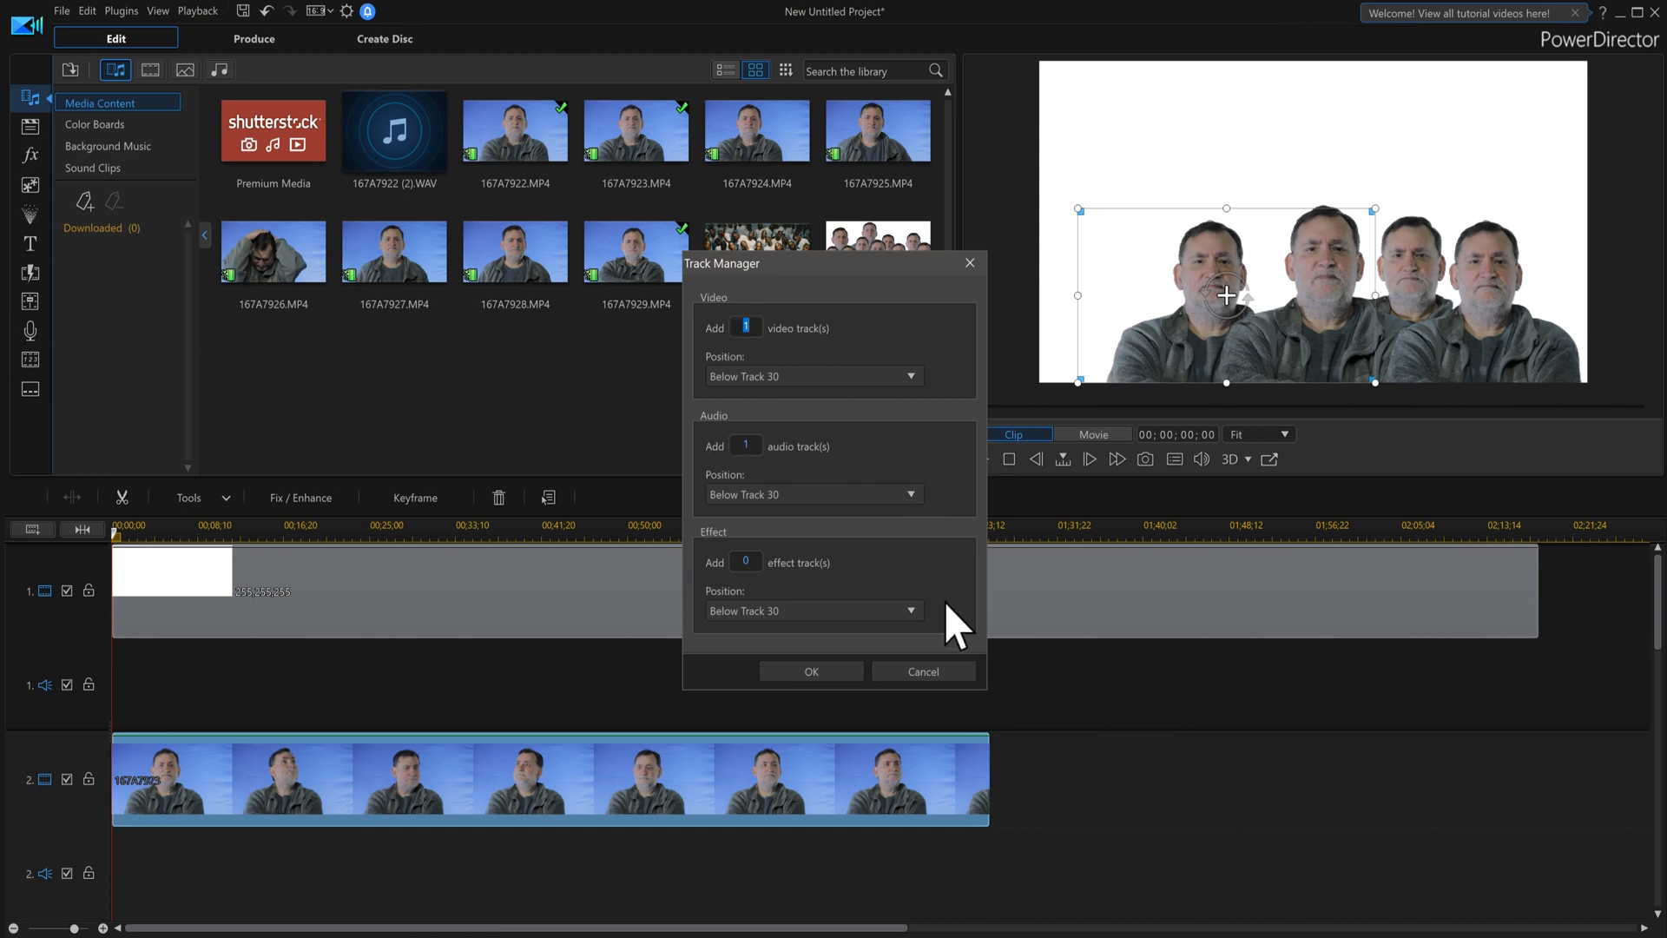
{"action": "left_click", "coordinate": [928, 673]}
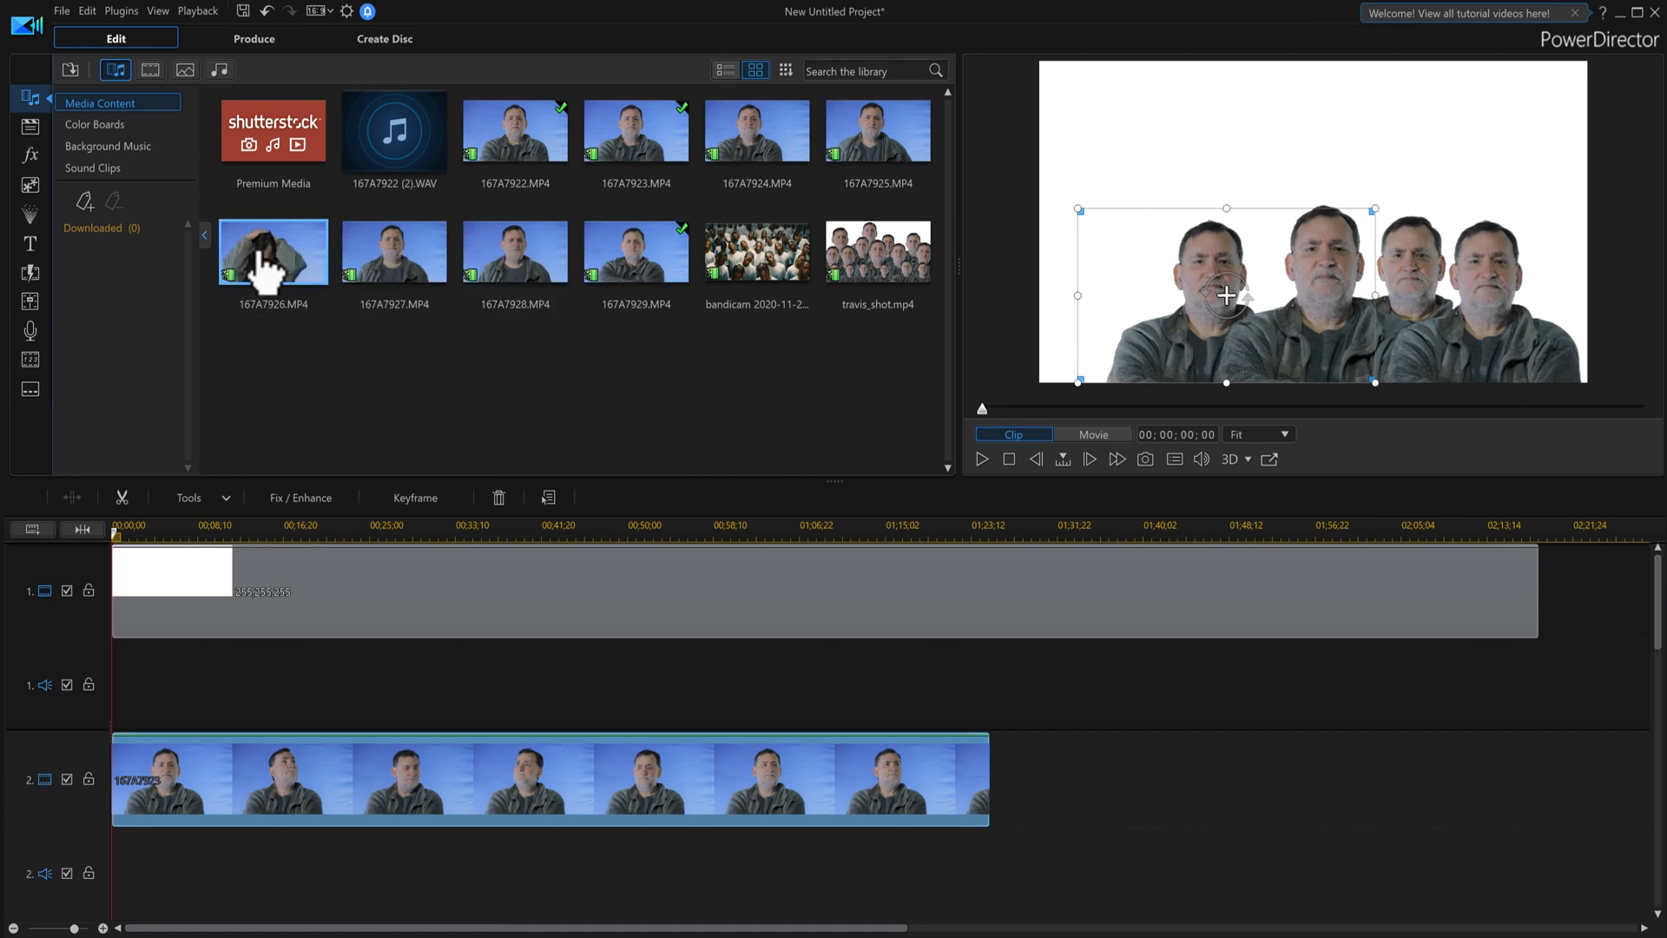
- Preview the first seconds of the 167A7926.MP4 library clip, pause it, and select 167A7927.MP4
{"action": "left_click", "coordinate": [567, 453]}
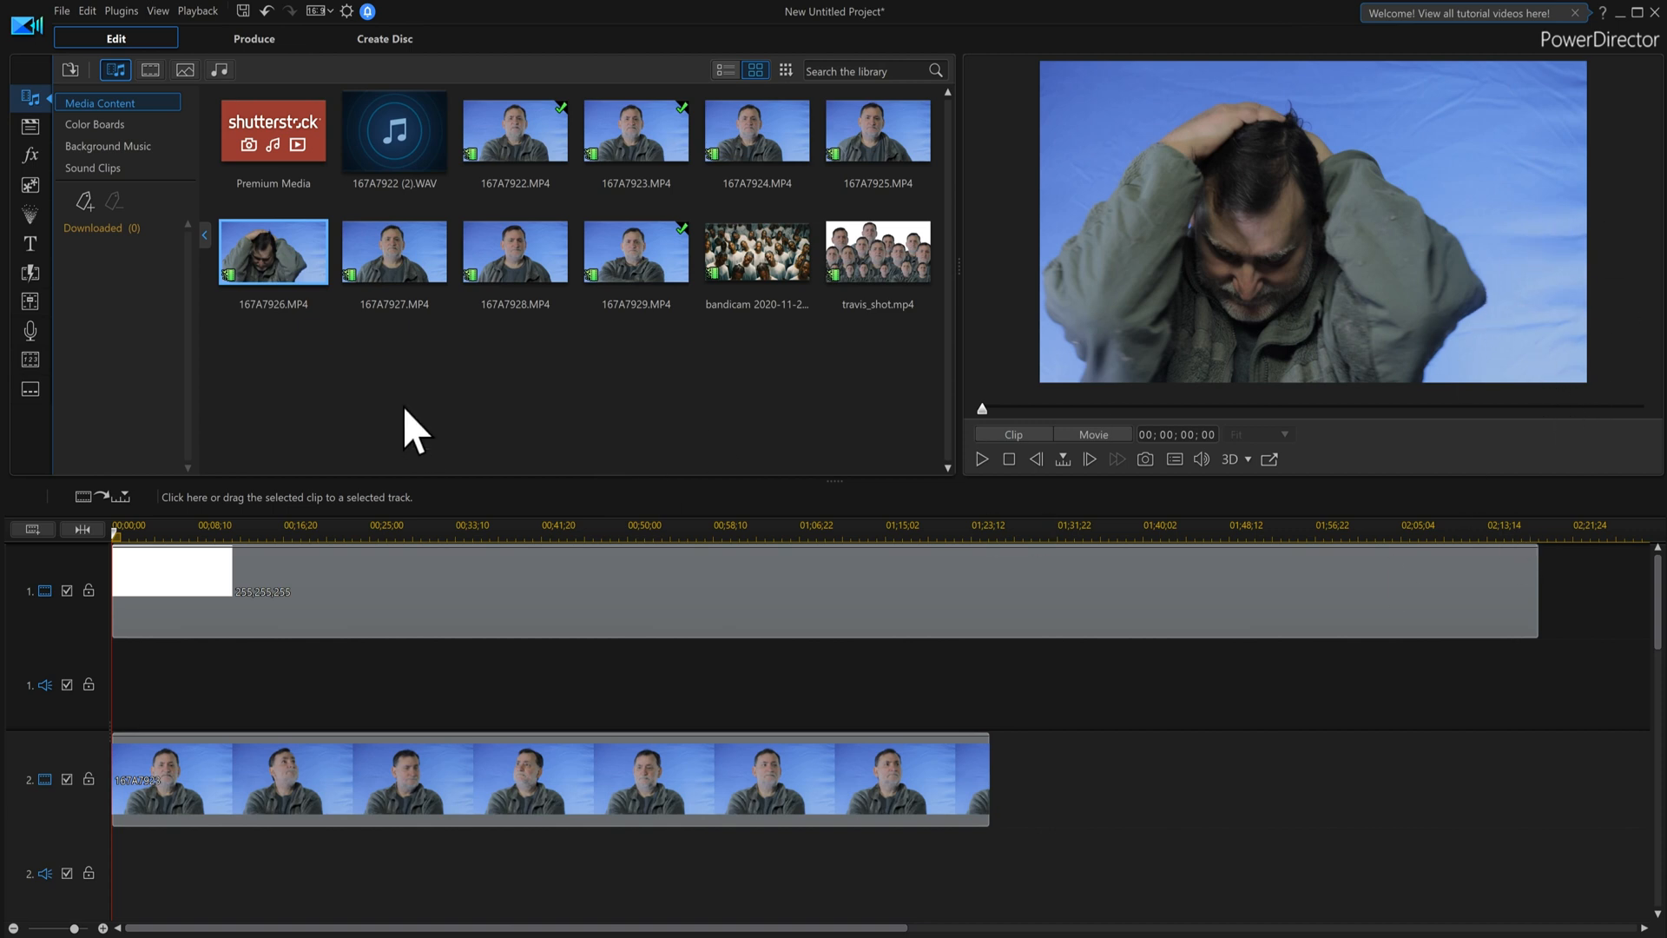
{"action": "left_click", "coordinate": [982, 460]}
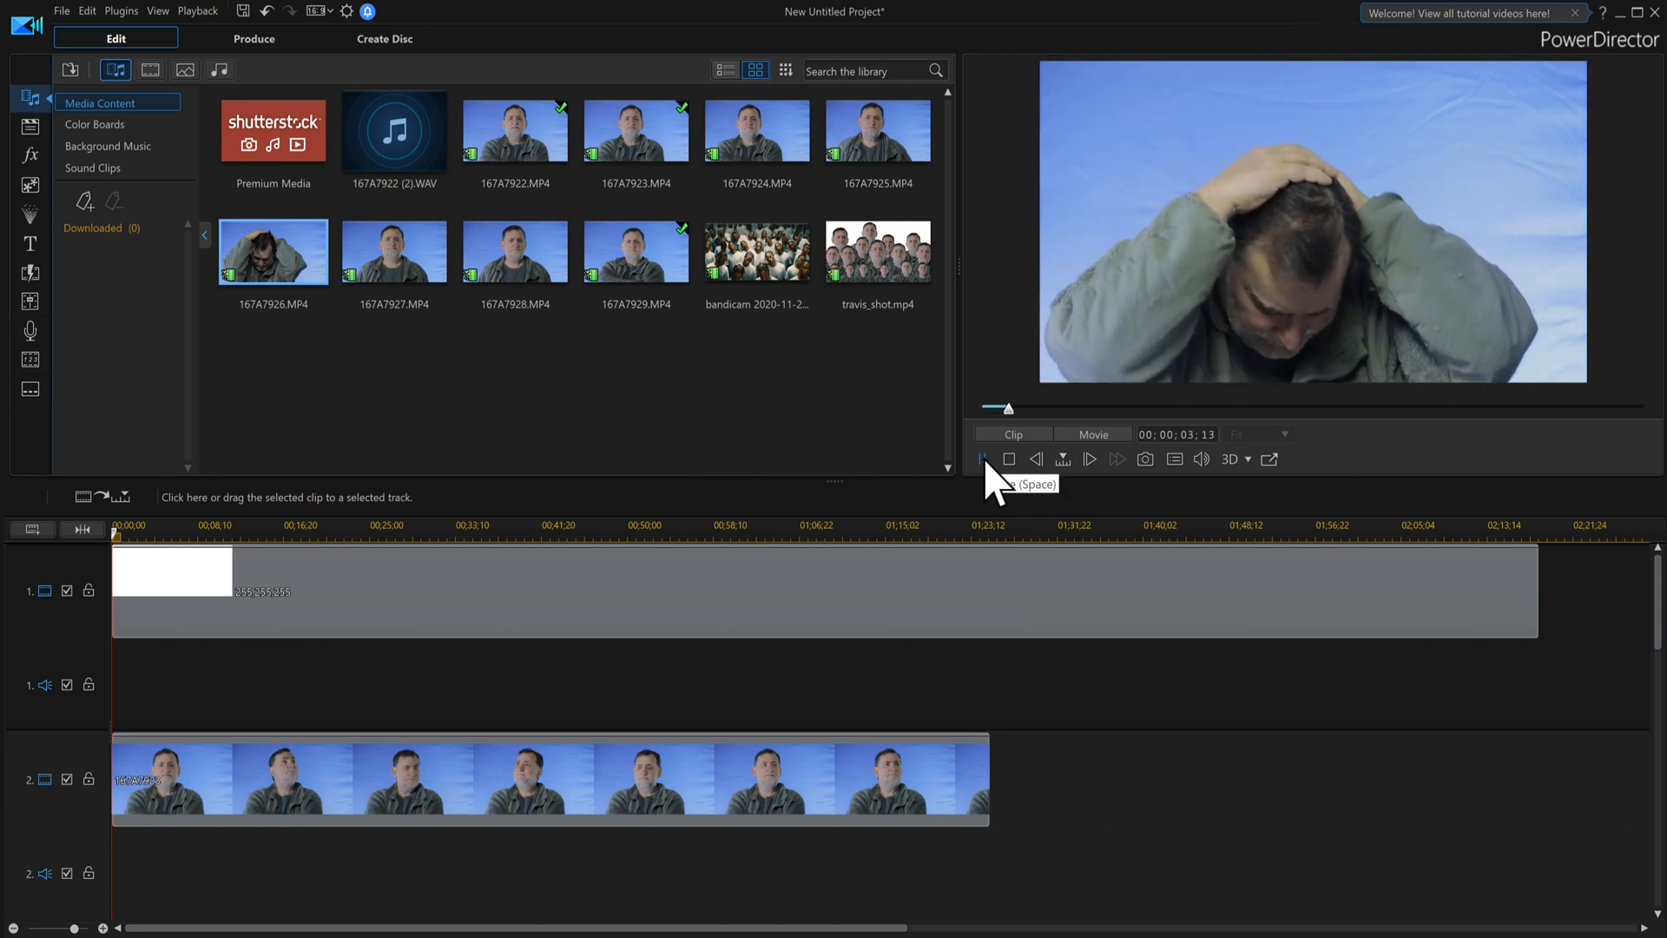
{"action": "left_click", "coordinate": [982, 459]}
{"action": "left_click", "coordinate": [427, 280]}
{"action": "left_click", "coordinate": [544, 261]}
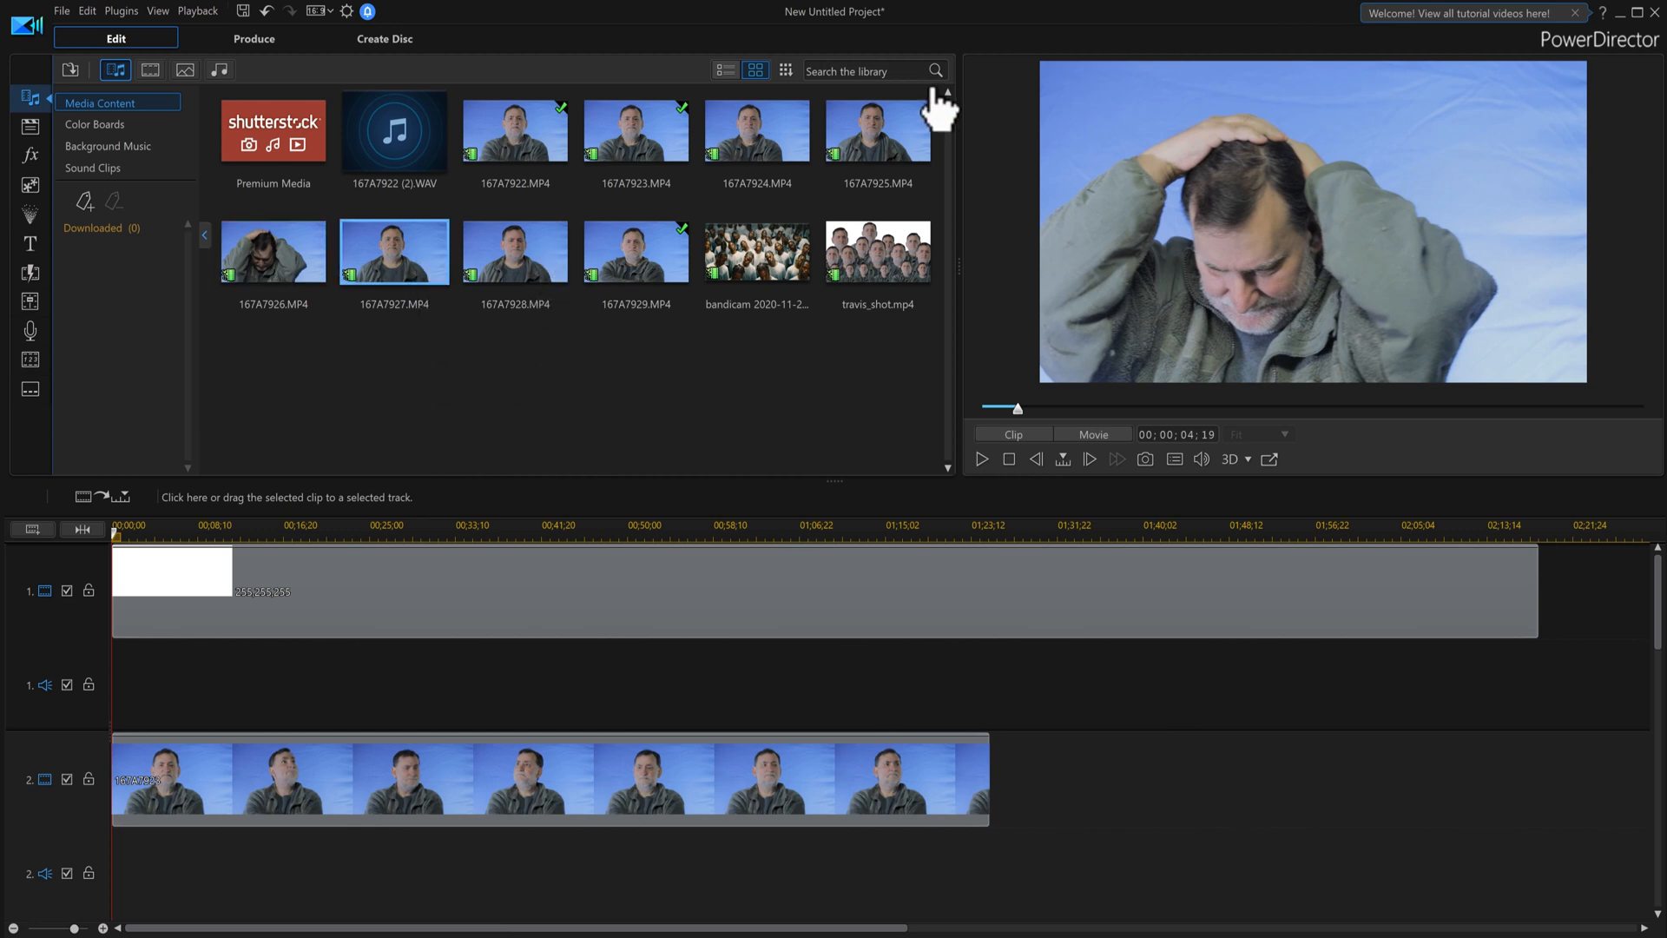